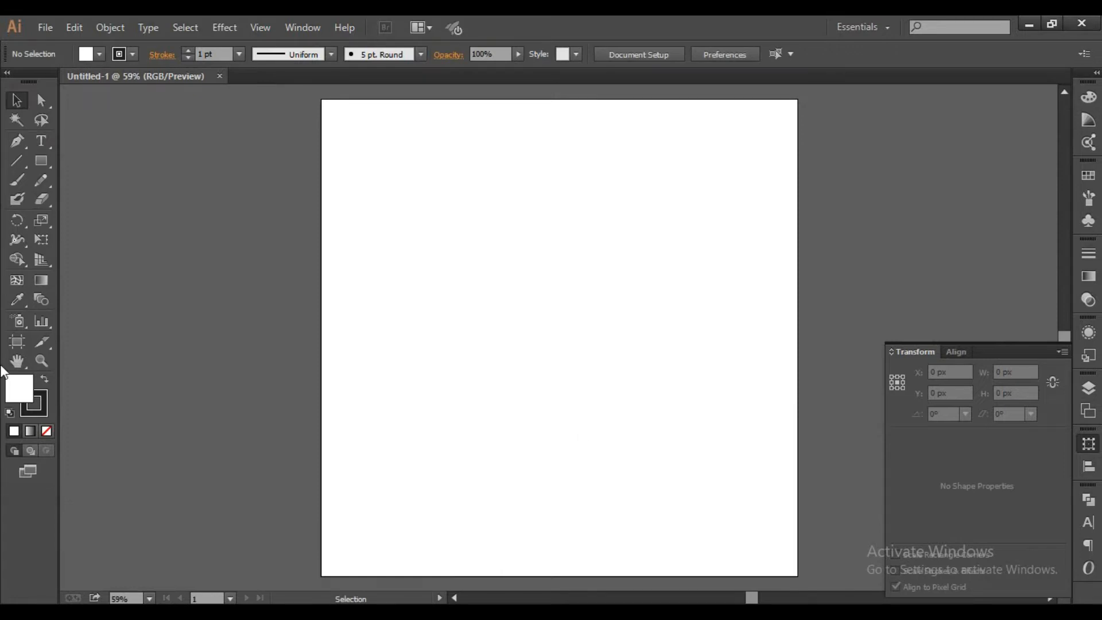
# Step: Draw a horizontal line about 384 px long in the artboard's upper half and set its stroke weight to 10 pt
pyautogui.click(13, 167)
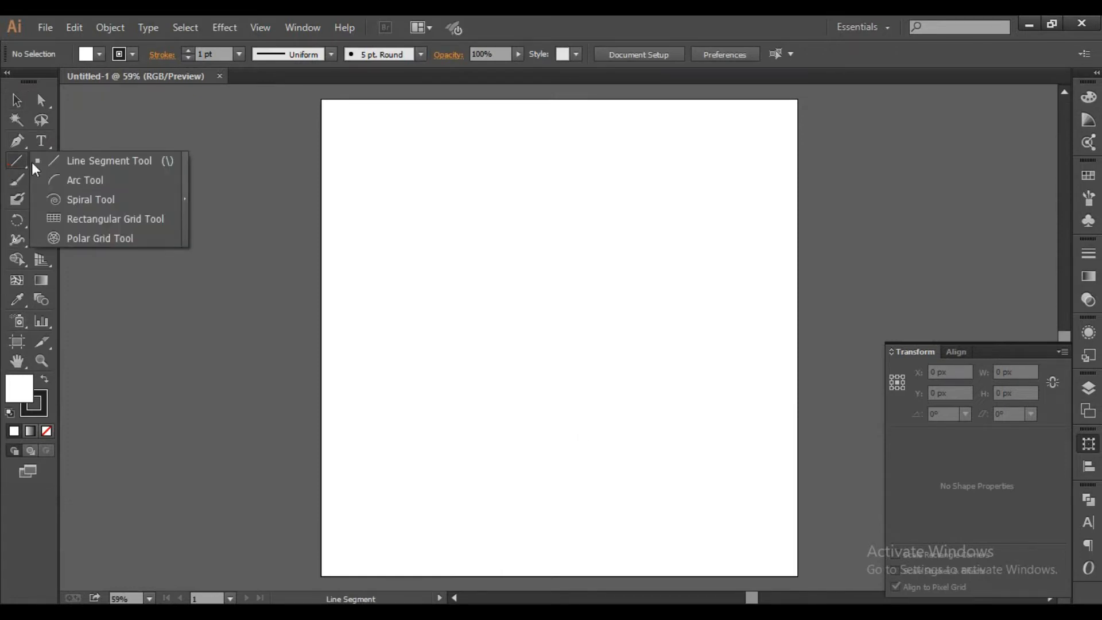
pyautogui.click(58, 162)
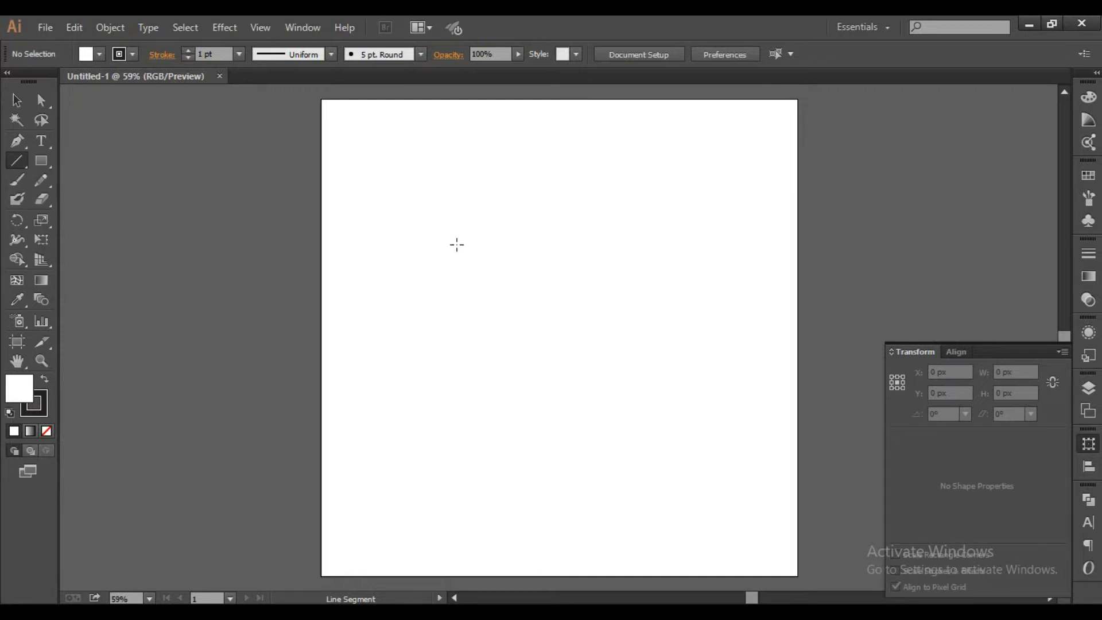
pyautogui.moveTo(413, 235); pyautogui.dragTo(596, 235)
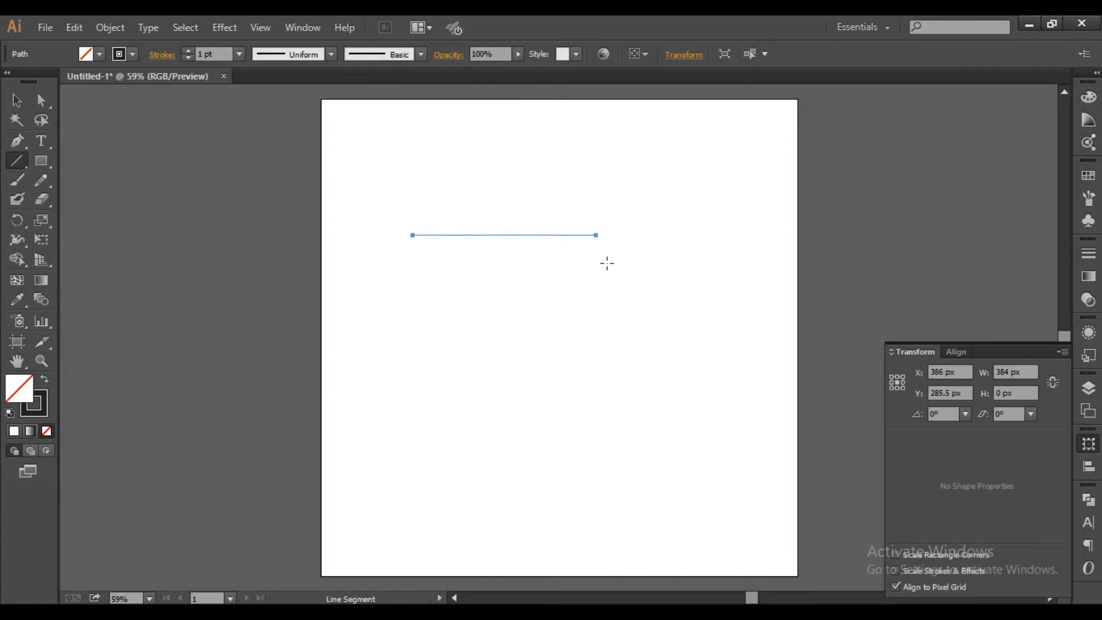
pyautogui.click(239, 54)
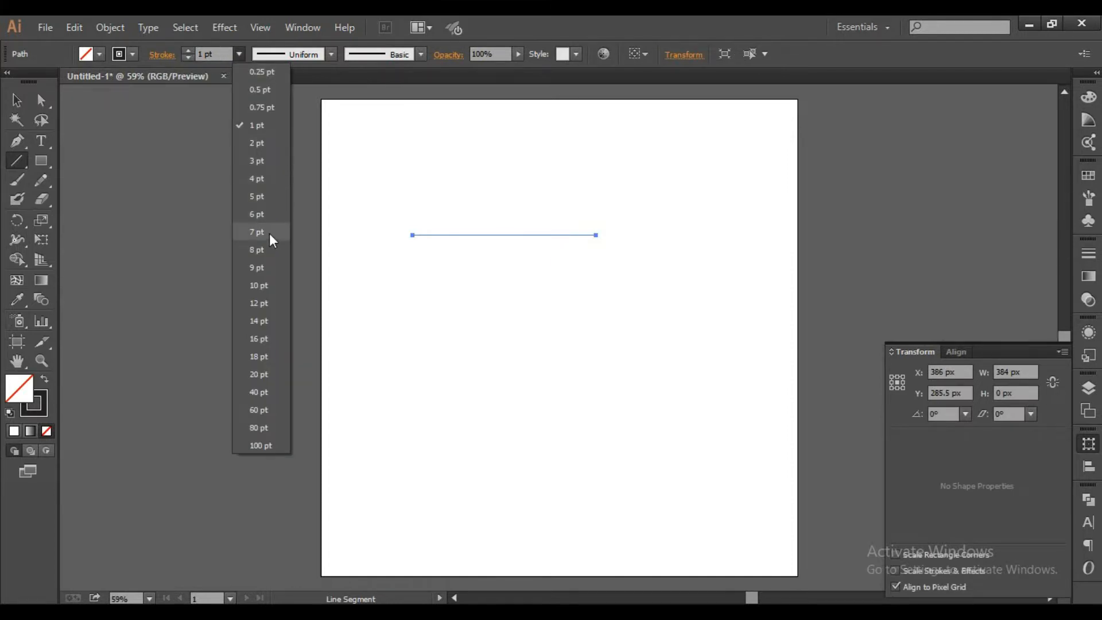
pyautogui.click(259, 197)
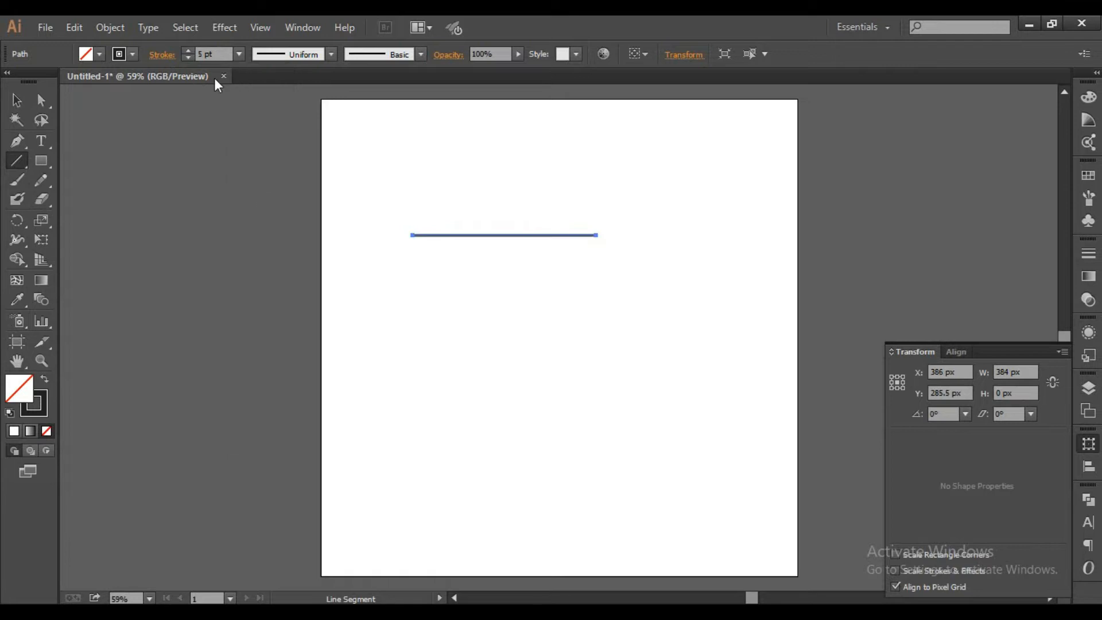
pyautogui.click(238, 54)
pyautogui.click(263, 287)
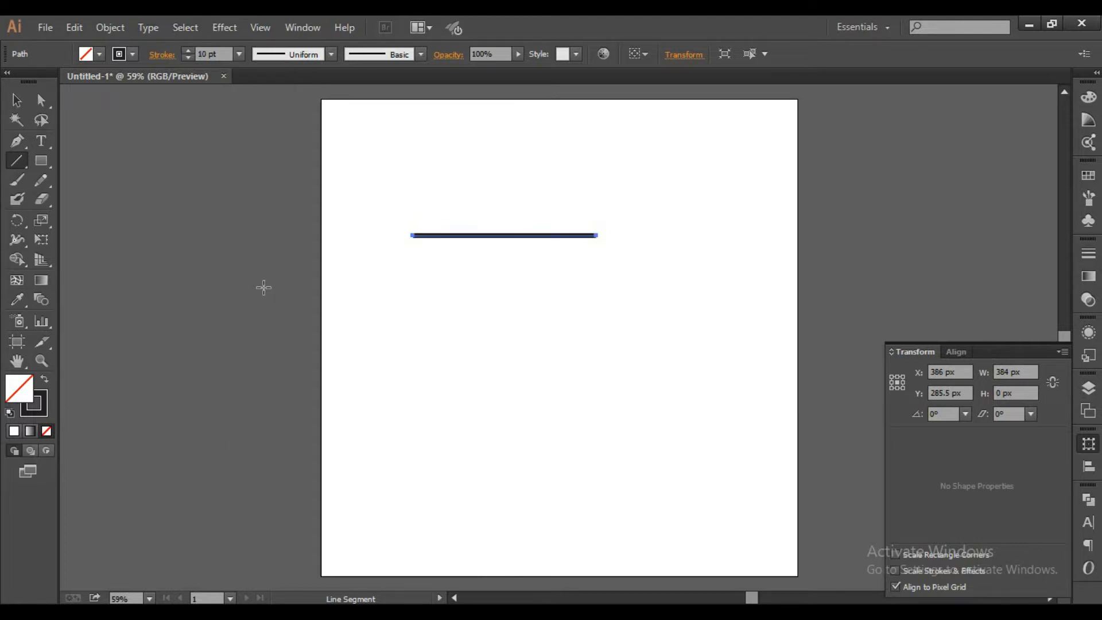
# Step: Apply the Arrow 1 arrowhead to the end point of the line
pyautogui.click(163, 56)
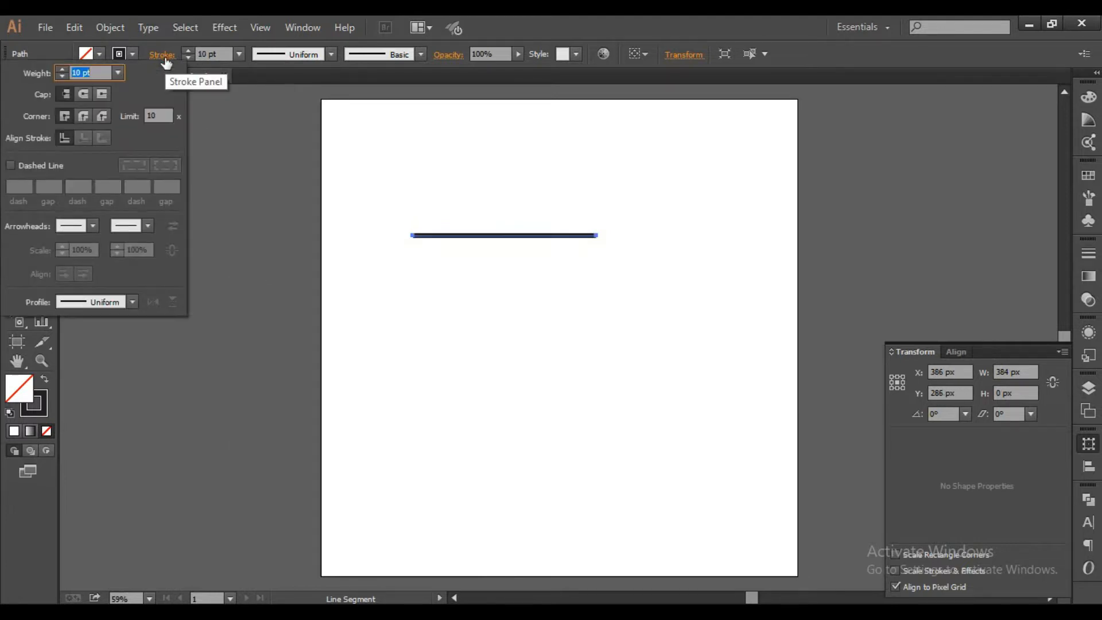
pyautogui.click(131, 302)
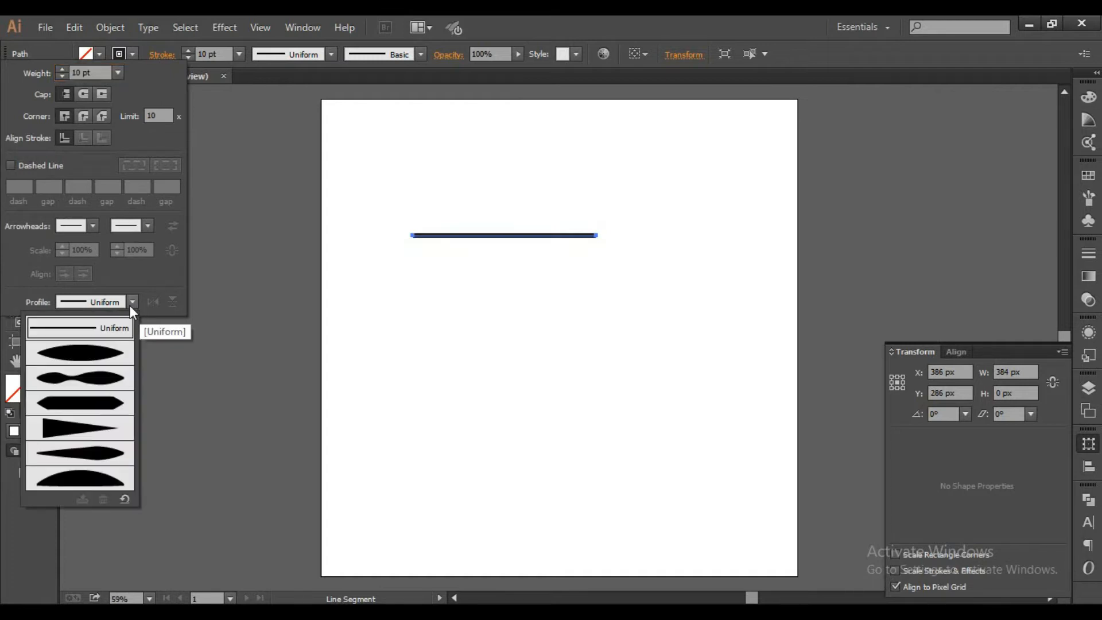
pyautogui.click(148, 228)
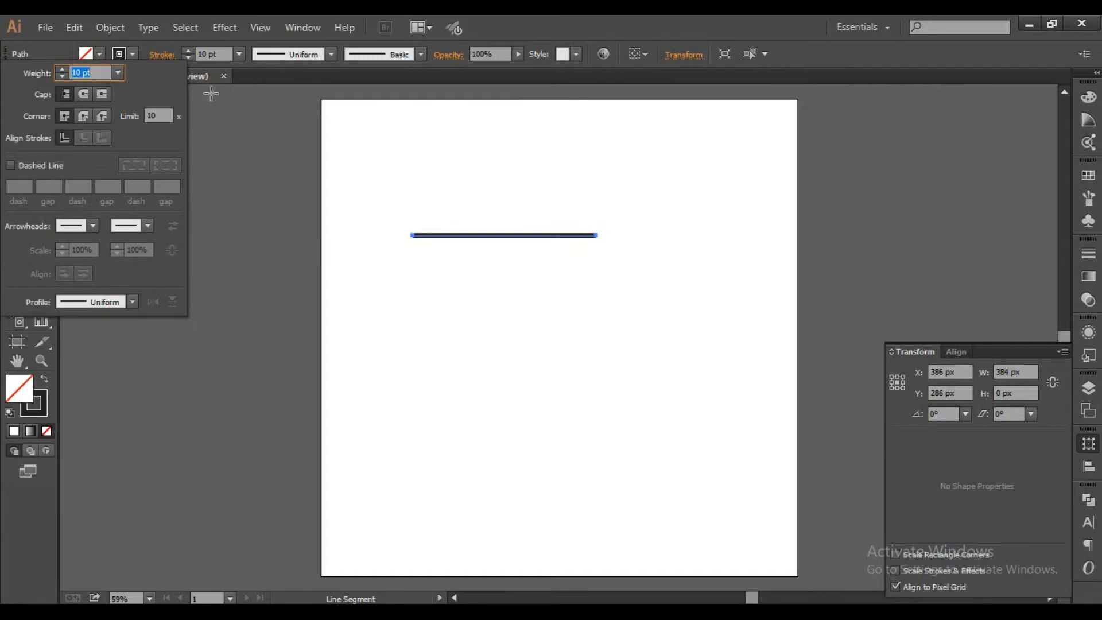
pyautogui.click(575, 18)
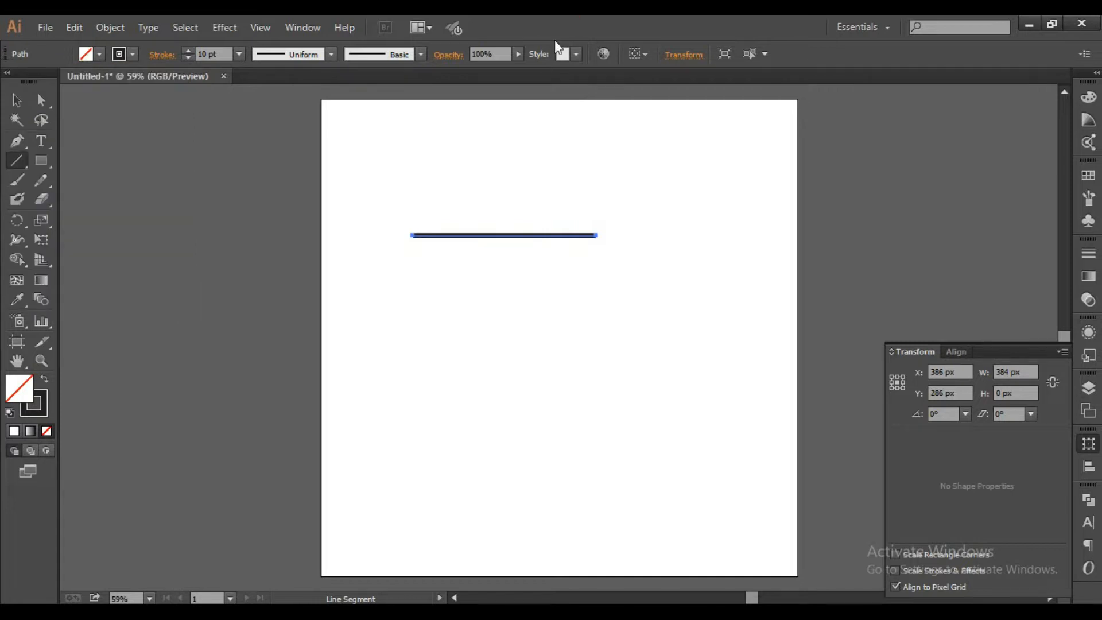
pyautogui.click(158, 60)
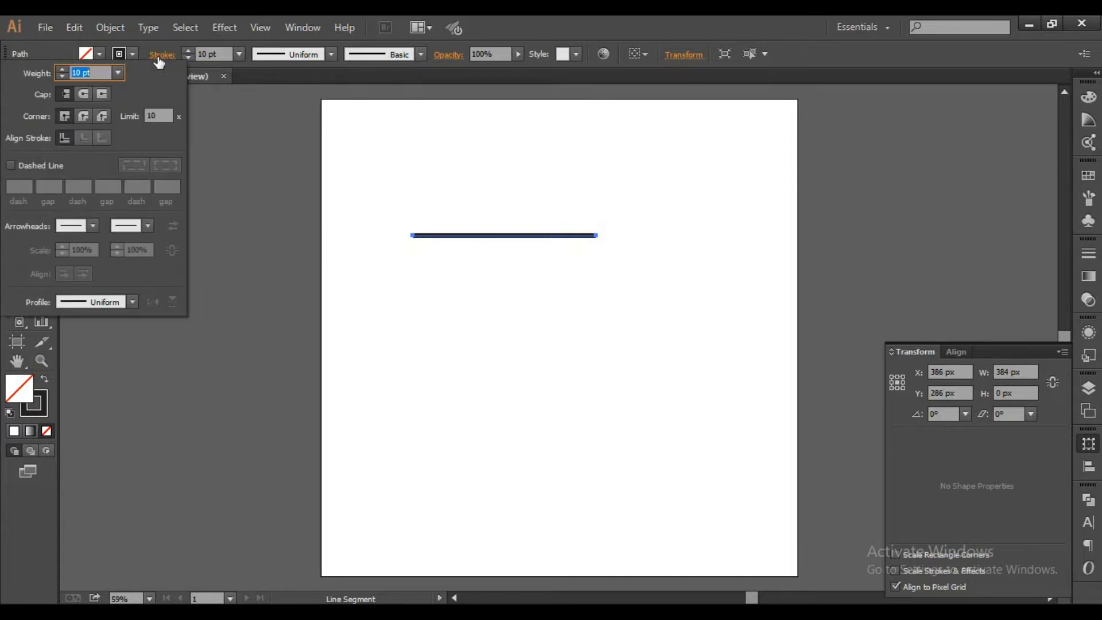
pyautogui.click(147, 225)
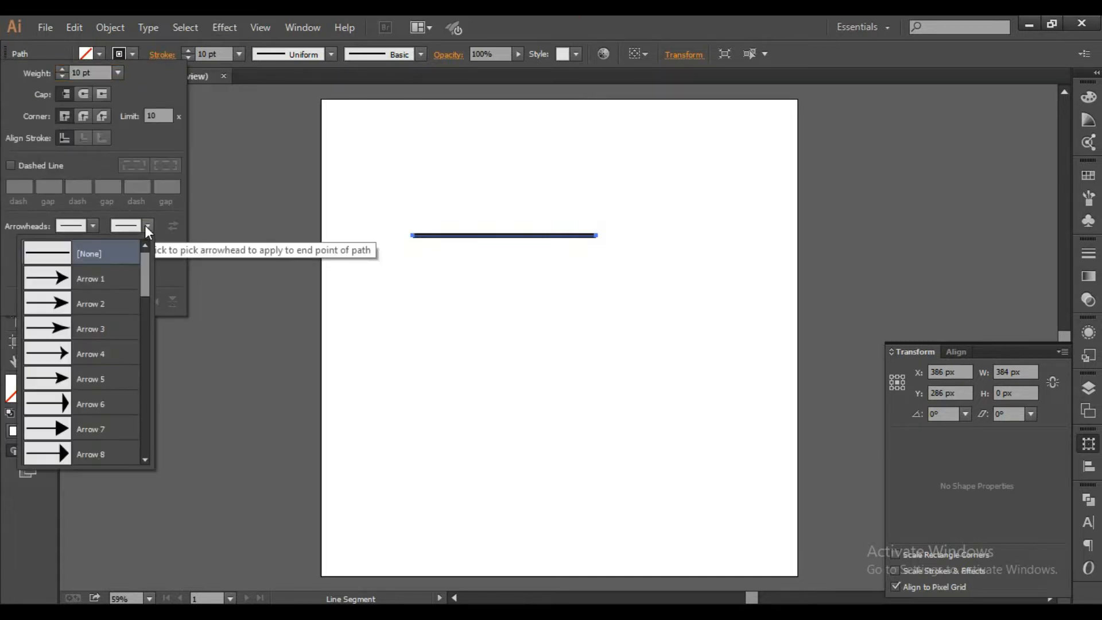
pyautogui.click(93, 280)
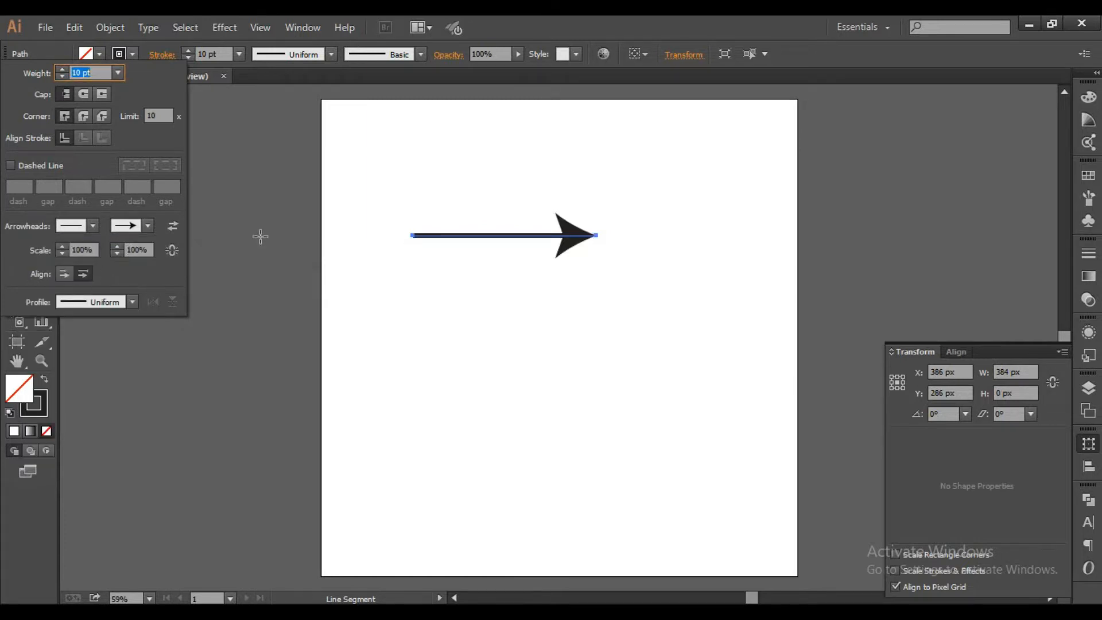
# Step: Reduce the scale of the line's end arrowhead to 50%
pyautogui.click(116, 253)
pyautogui.click(117, 253)
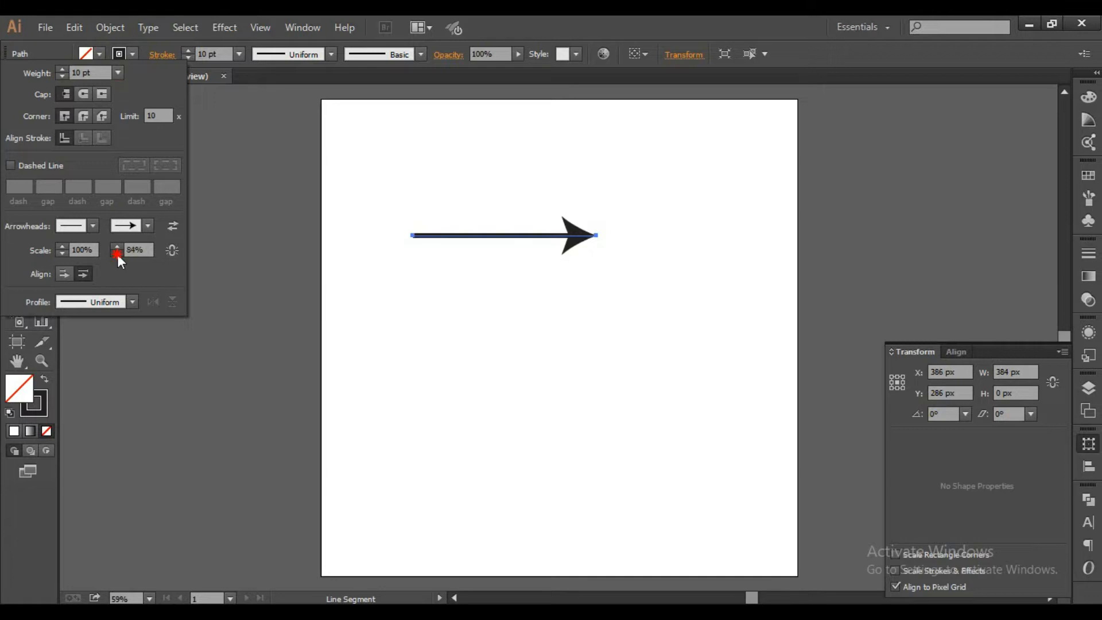
pyautogui.click(118, 253)
pyautogui.click(118, 254)
pyautogui.click(118, 254)
pyautogui.click(117, 254)
pyautogui.click(117, 253)
# Step: Apply the Arrow 19 tail to the line's start point and scale it to 50%
pyautogui.click(94, 226)
pyautogui.moveTo(127, 269); pyautogui.dragTo(133, 349)
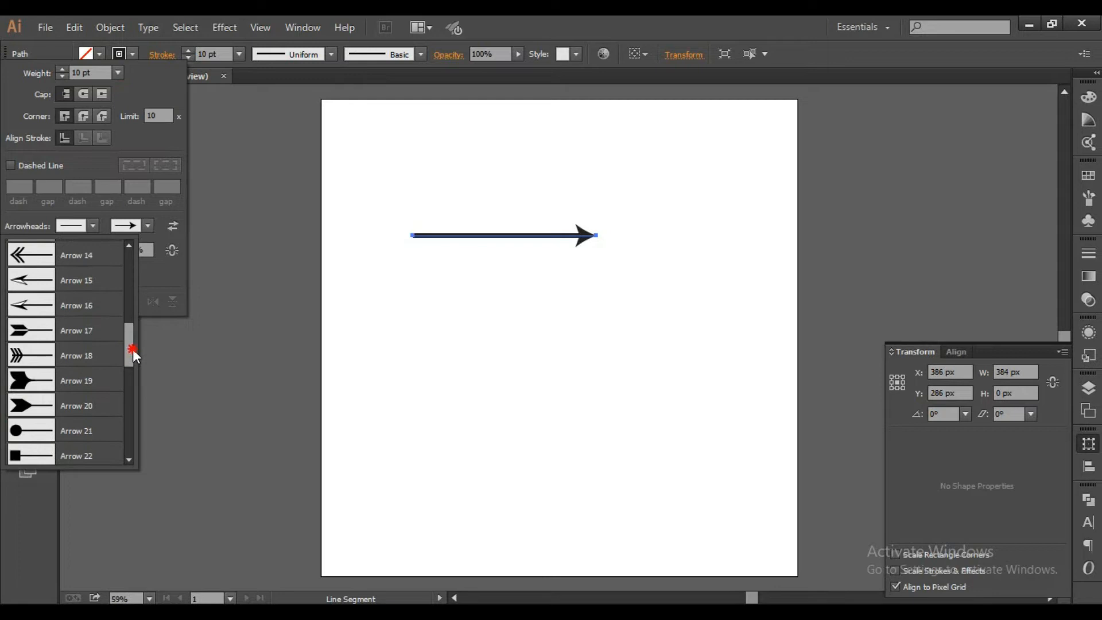
pyautogui.click(26, 380)
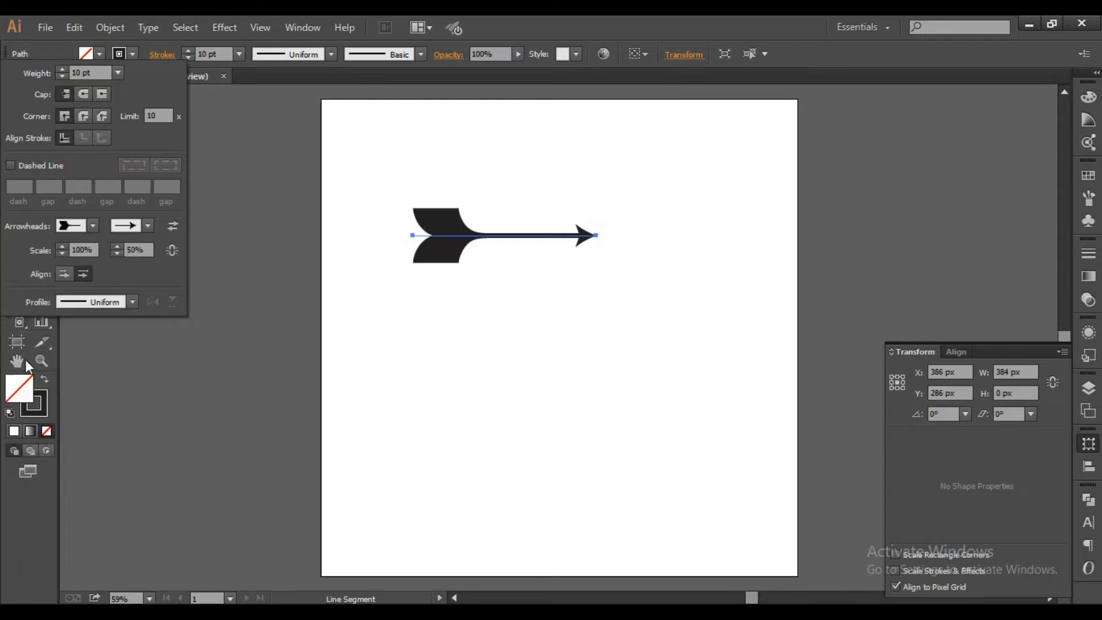
pyautogui.click(94, 246)
pyautogui.write('5')
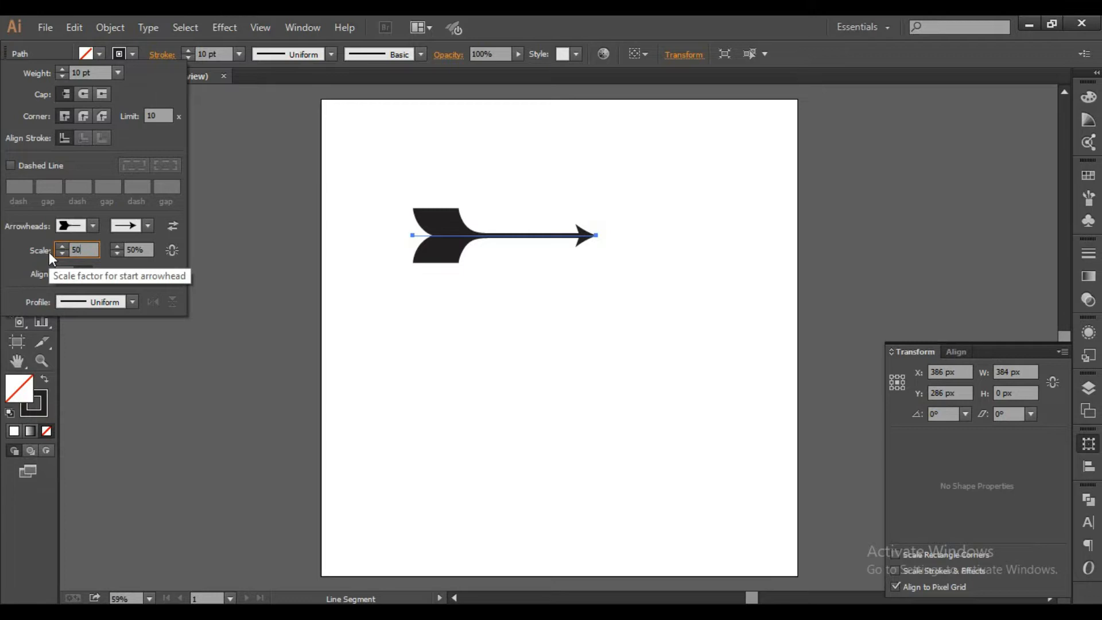
pyautogui.click(138, 249)
# Step: Change the start arrowhead to Arrow 20 and align the arrowheads so their tips extend beyond the path's ends
pyautogui.click(93, 225)
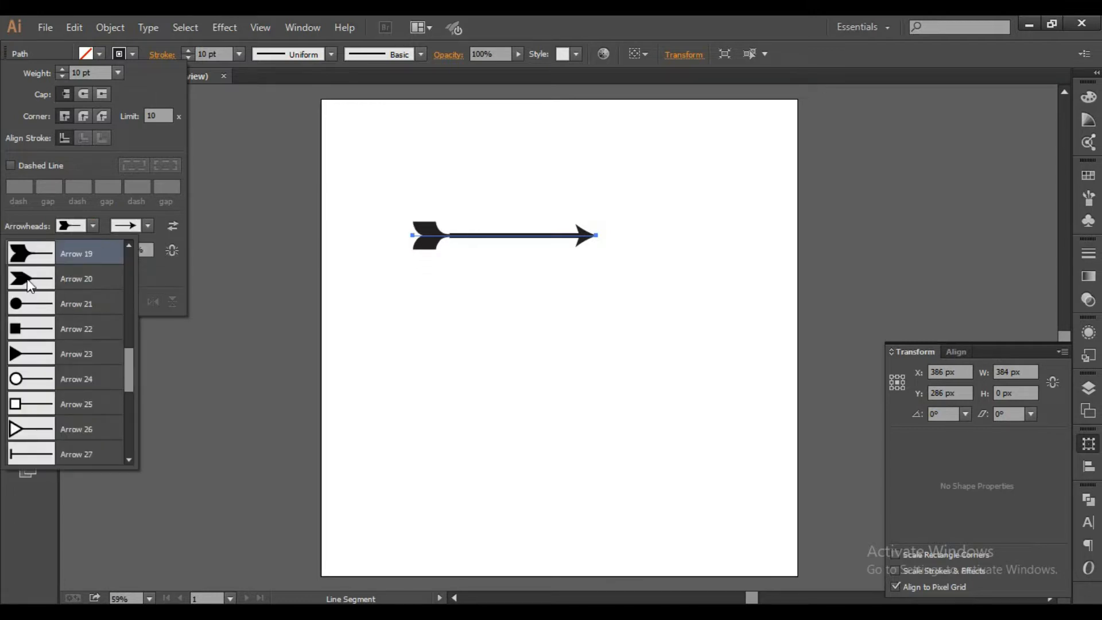
pyautogui.click(67, 281)
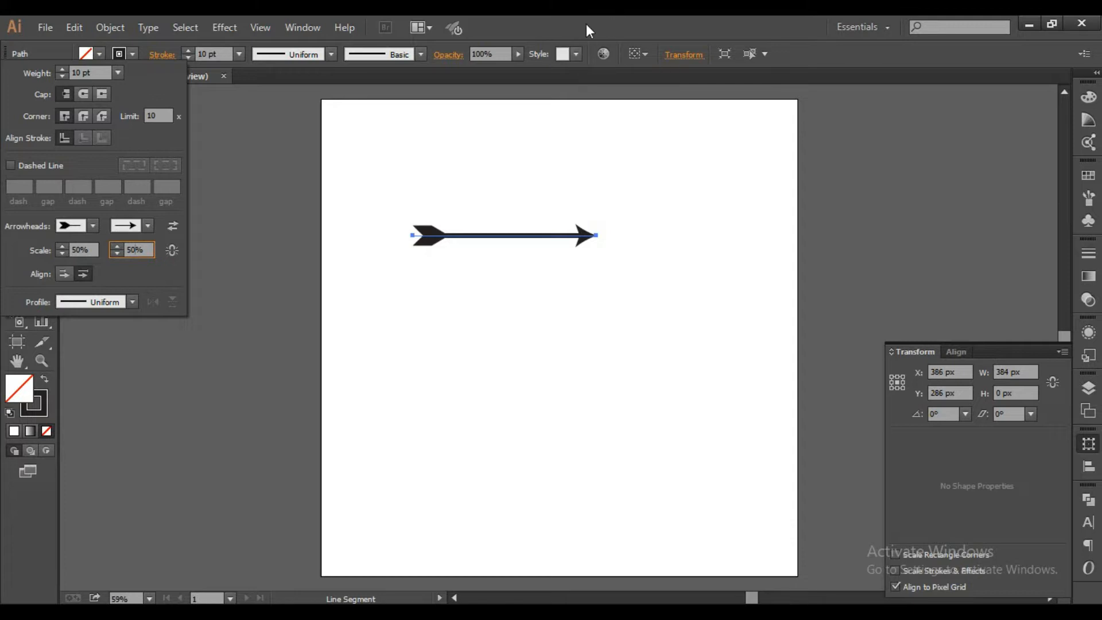
pyautogui.click(60, 277)
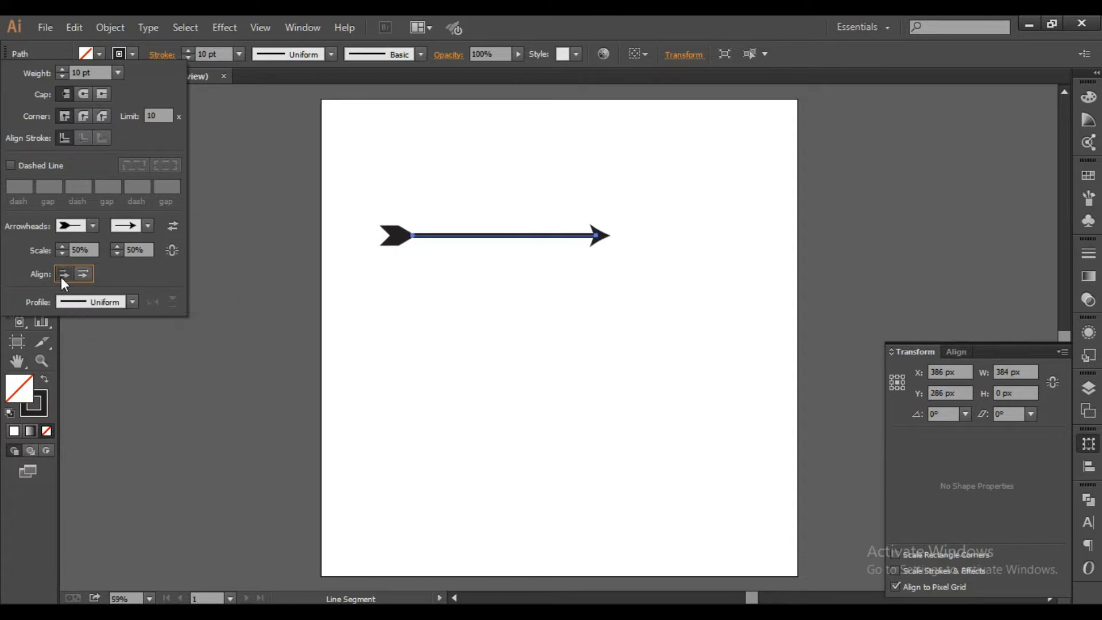
pyautogui.click(84, 279)
pyautogui.click(57, 280)
pyautogui.click(542, 17)
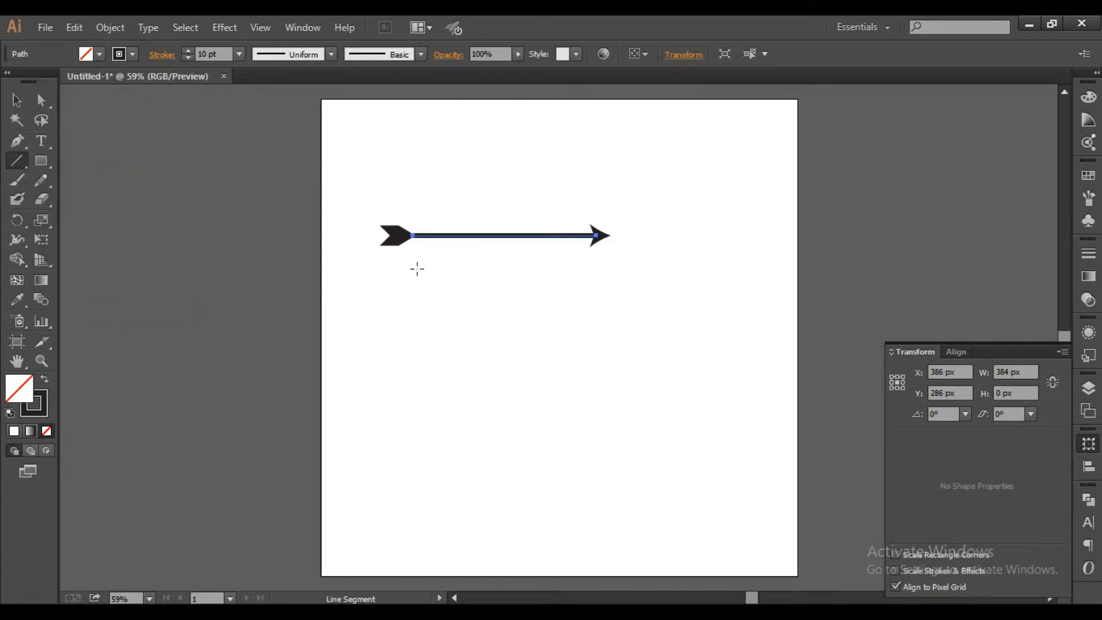
# Step: Move the arrow up near the artboard's top edge, to about X 352 px, Y 71 px, and deselect it
pyautogui.click(12, 105)
pyautogui.click(502, 234)
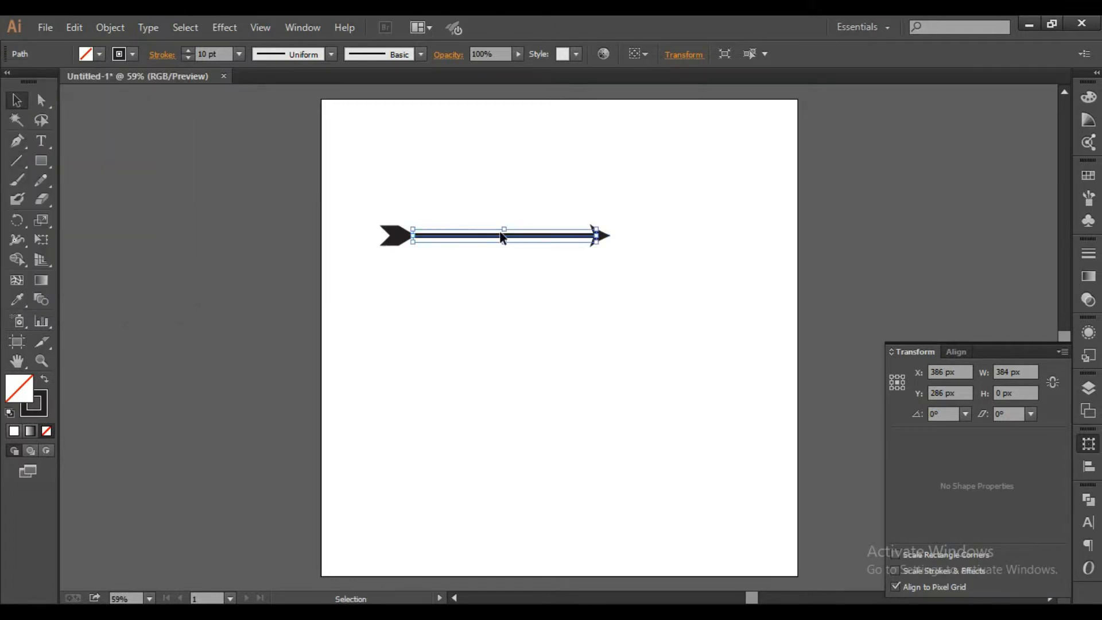
pyautogui.click(505, 165)
pyautogui.moveTo(505, 237); pyautogui.dragTo(488, 135)
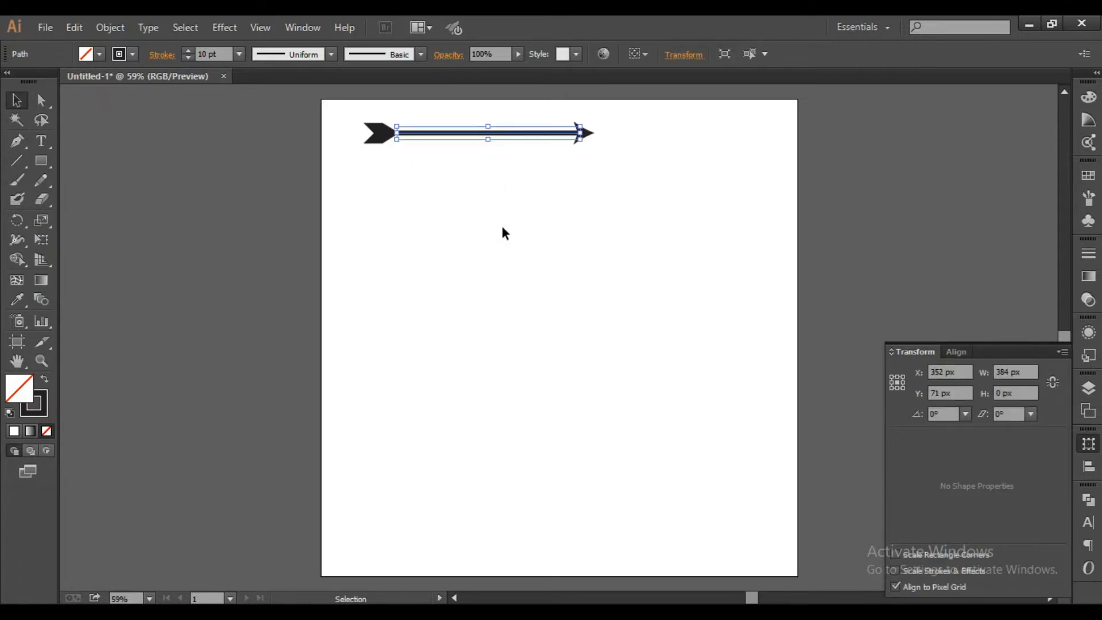
pyautogui.click(706, 319)
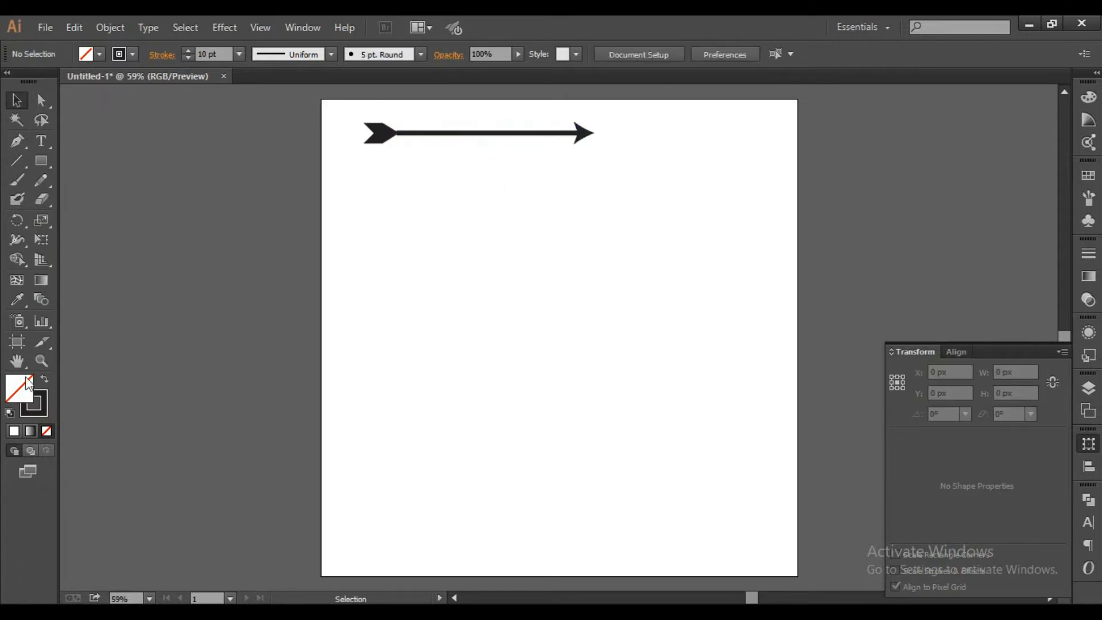
# Step: Draw two horizontal lines below the arrow, the upper about 858 px long and the lower about 837 px long
pyautogui.click(15, 164)
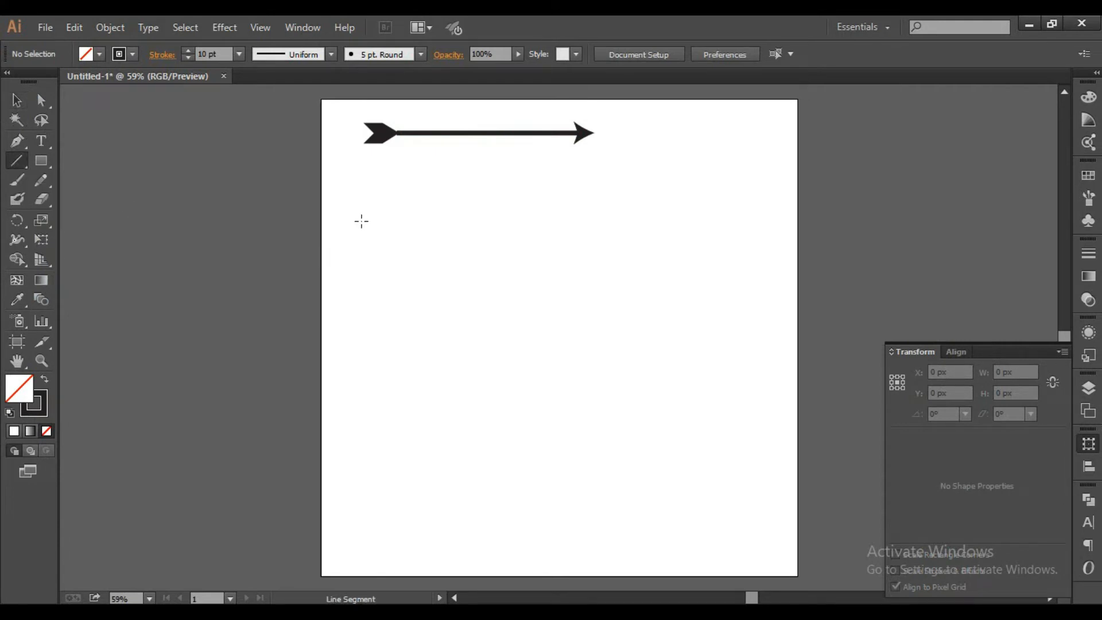
pyautogui.moveTo(356, 201); pyautogui.dragTo(764, 195)
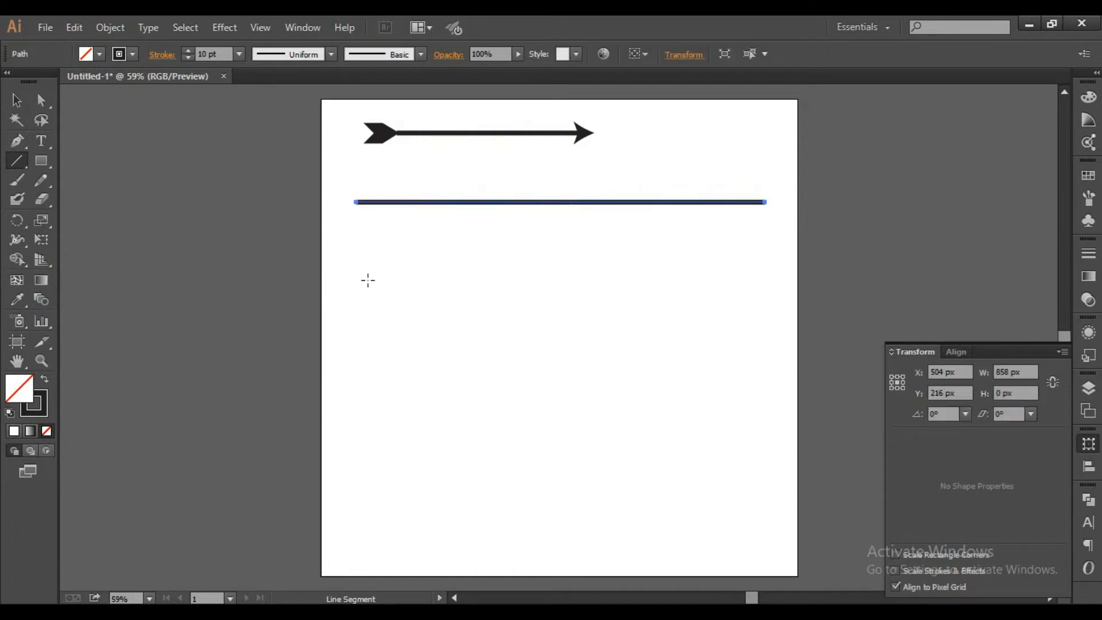
pyautogui.moveTo(360, 248); pyautogui.dragTo(760, 247)
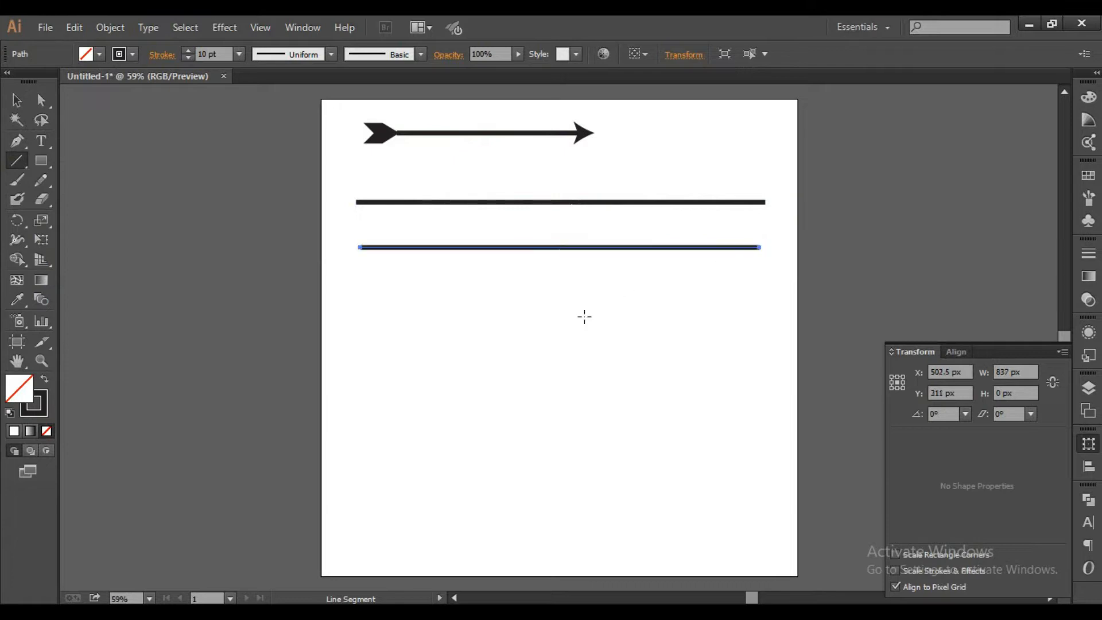
# Step: Move the lower horizontal line up to about 67 px below the upper one
pyautogui.click(16, 100)
pyautogui.click(575, 294)
pyautogui.moveTo(595, 248); pyautogui.dragTo(592, 234)
pyautogui.click(592, 292)
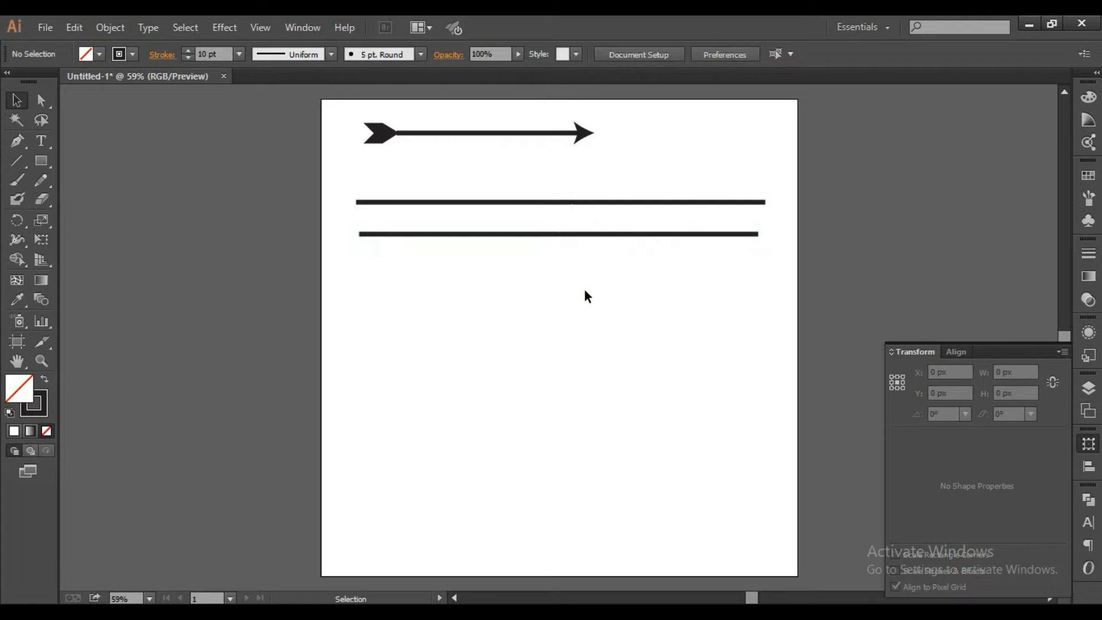
# Step: Set the stroke weight of both long horizontal lines to 5 pt
pyautogui.moveTo(498, 178); pyautogui.dragTo(507, 268)
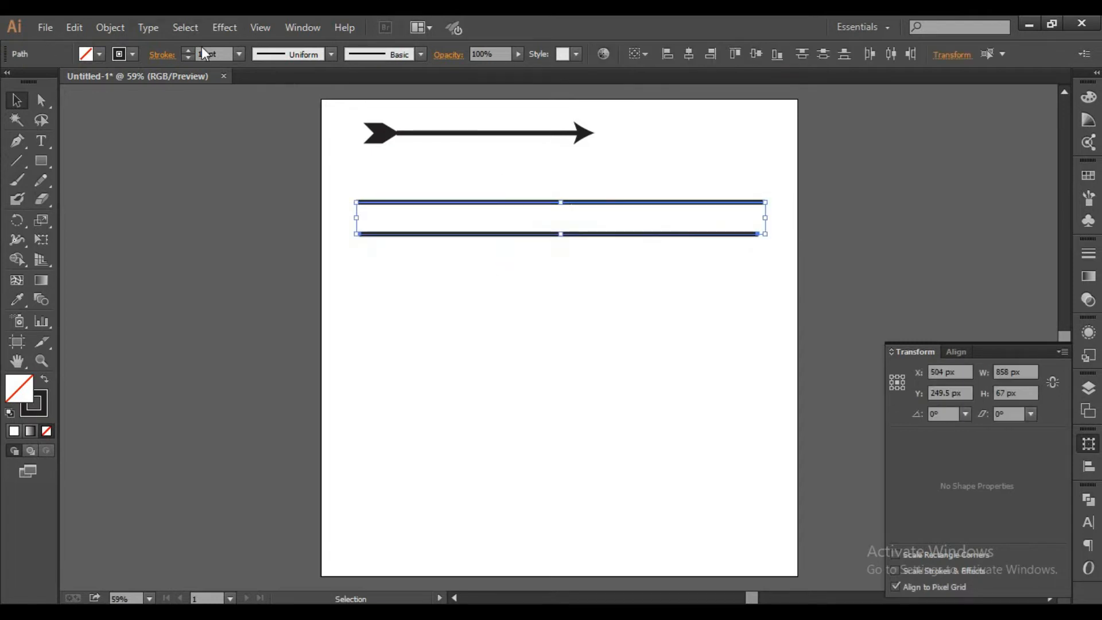
pyautogui.click(239, 55)
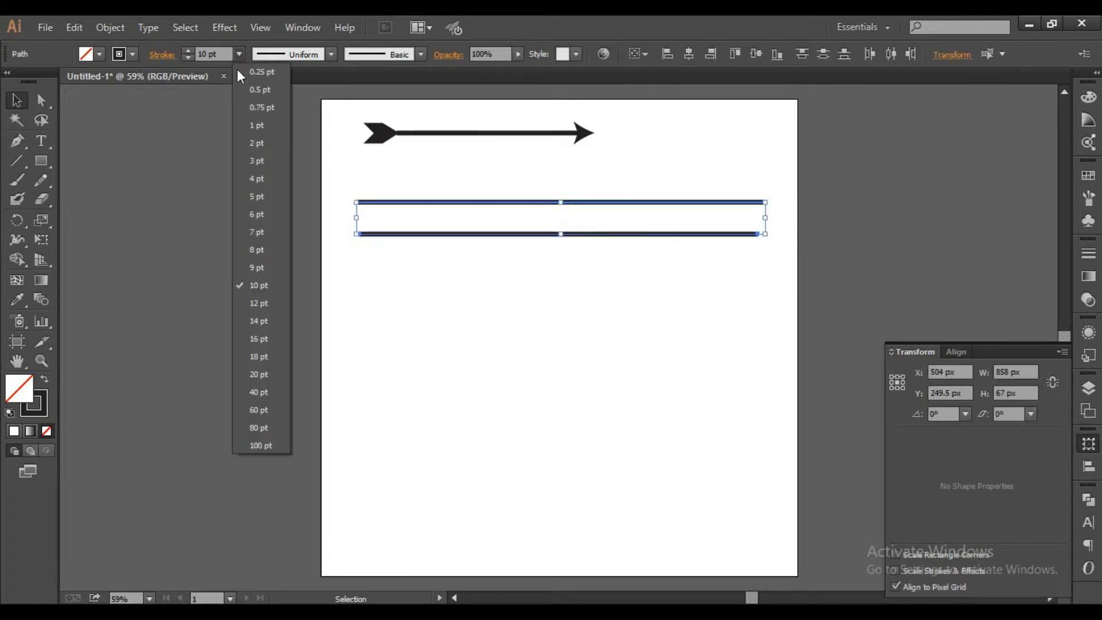
pyautogui.click(263, 195)
pyautogui.click(428, 298)
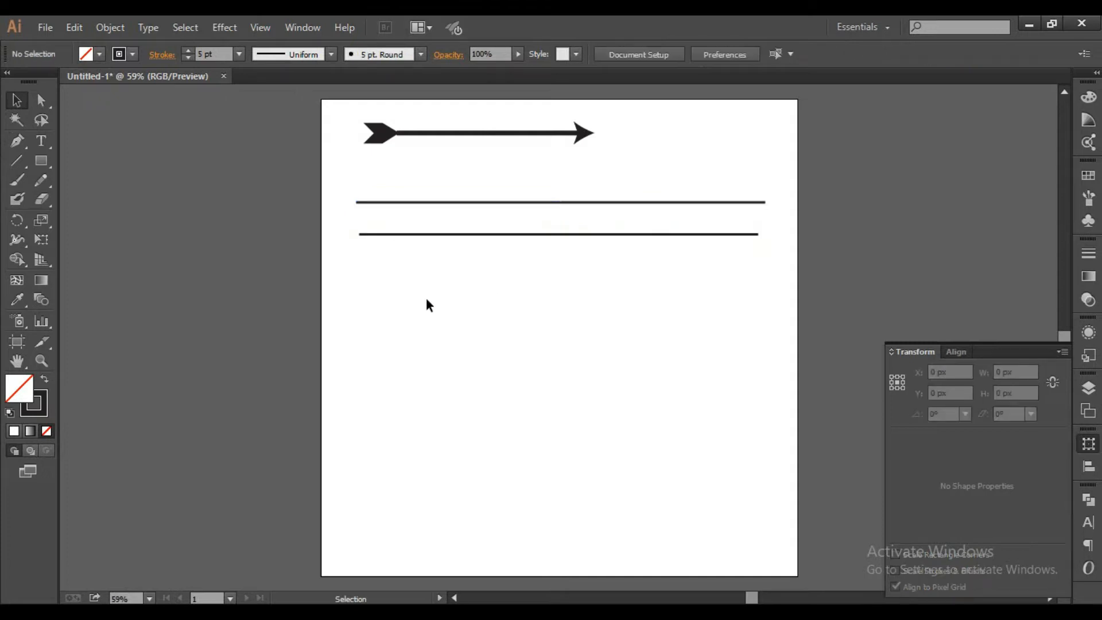
# Step: Align the lower line's left end with the upper line and stretch its right end to match the upper line's length
pyautogui.click(425, 234)
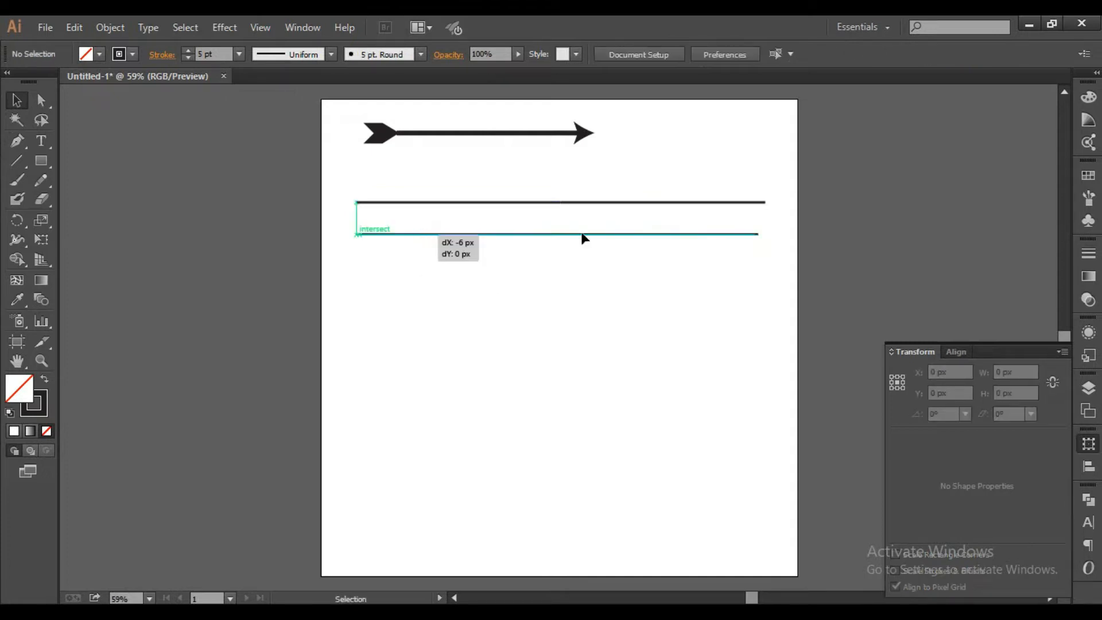
pyautogui.moveTo(753, 231); pyautogui.dragTo(765, 232)
pyautogui.click(400, 248)
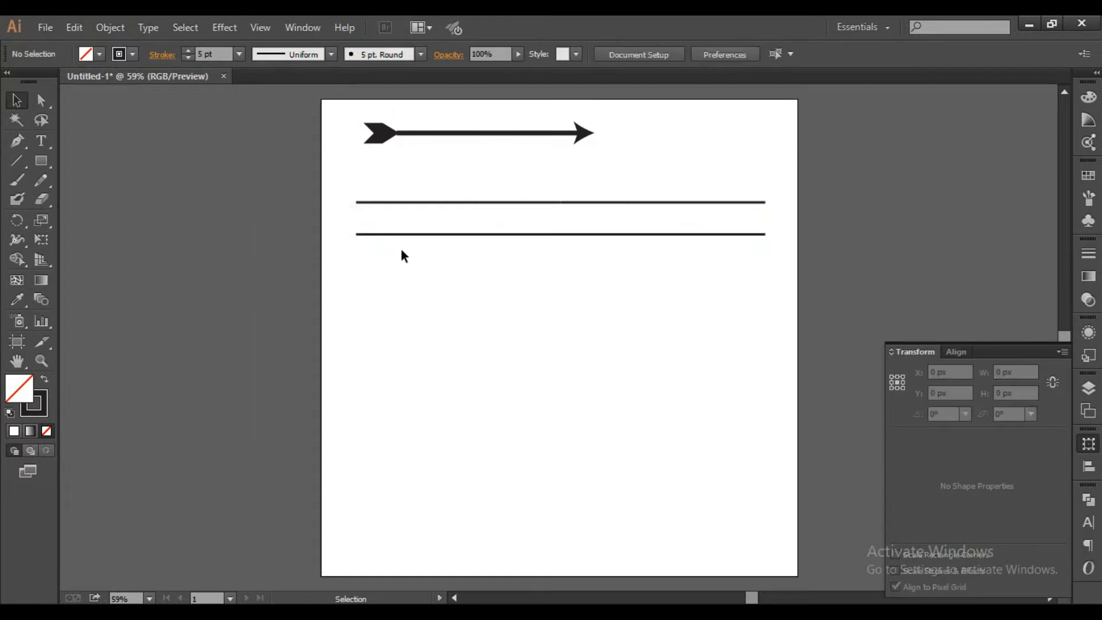
# Step: Draw a vertical line about 131 px tall crossing both horizontal lines near their left ends
pyautogui.click(578, 139)
pyautogui.click(18, 162)
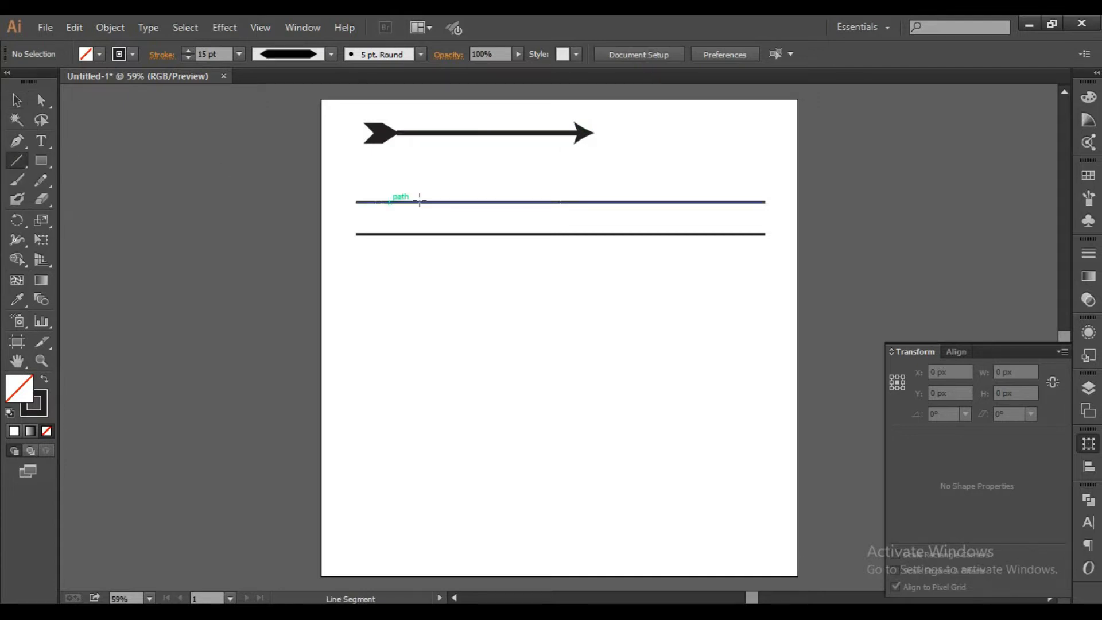
pyautogui.moveTo(368, 190); pyautogui.dragTo(379, 251)
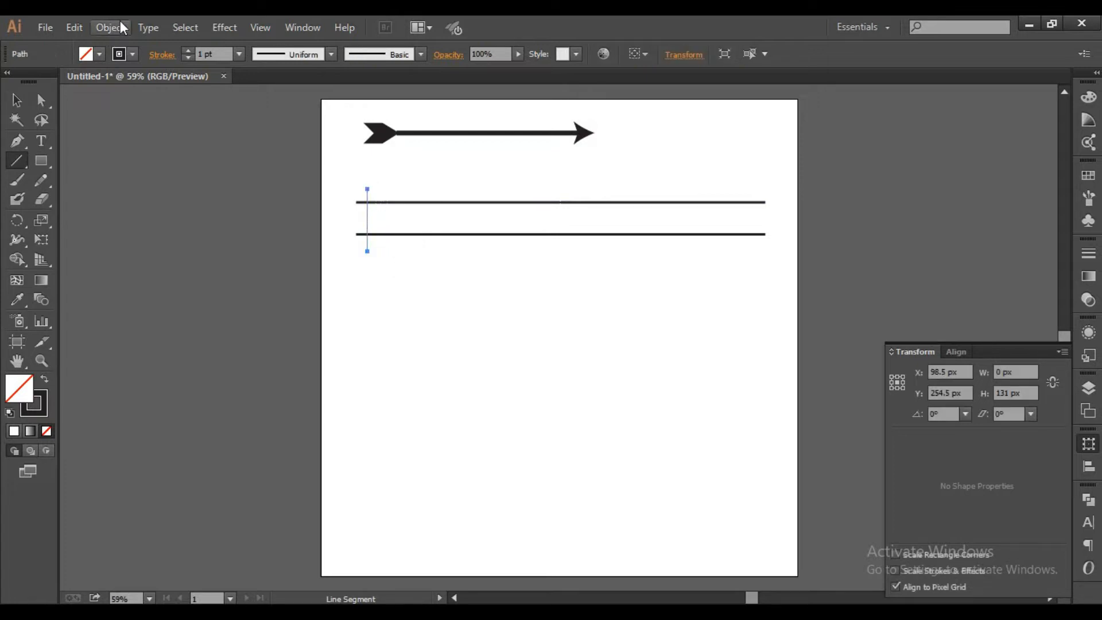
# Step: Set the vertical line's stroke weight to 15 pt and apply Width Profile 3 to it
pyautogui.click(219, 53)
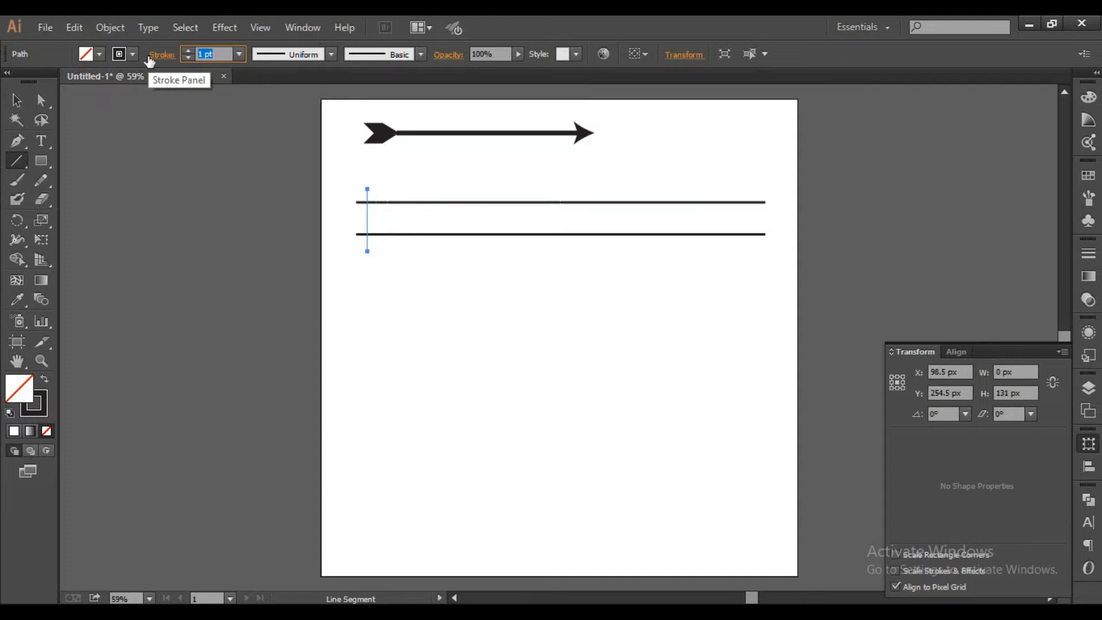
pyautogui.write('15')
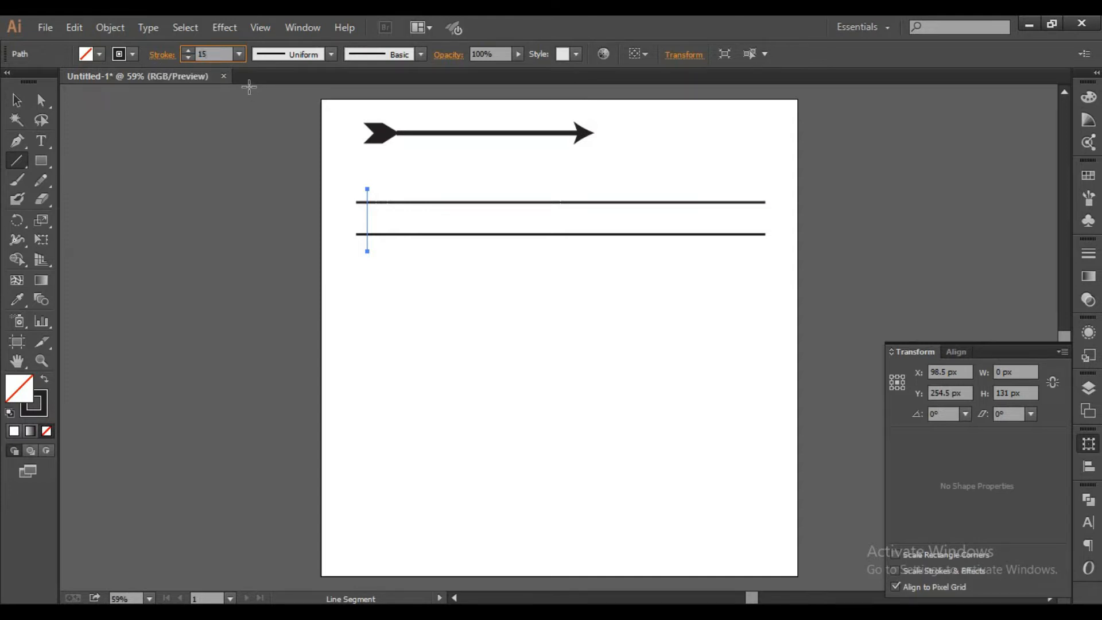
pyautogui.press('Return')
pyautogui.click(160, 54)
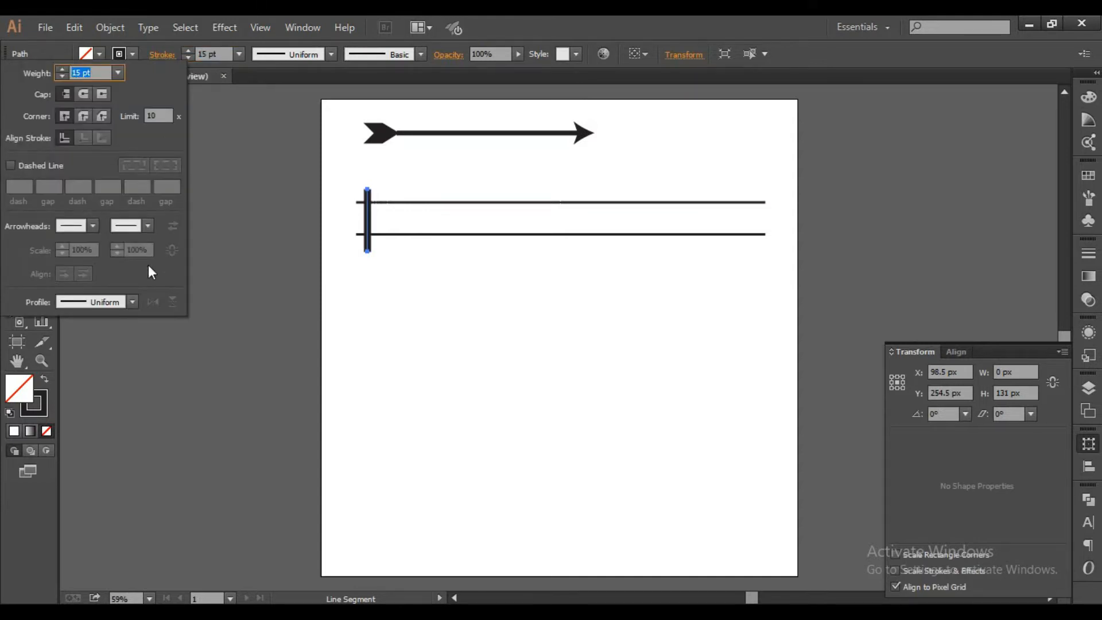
pyautogui.click(132, 301)
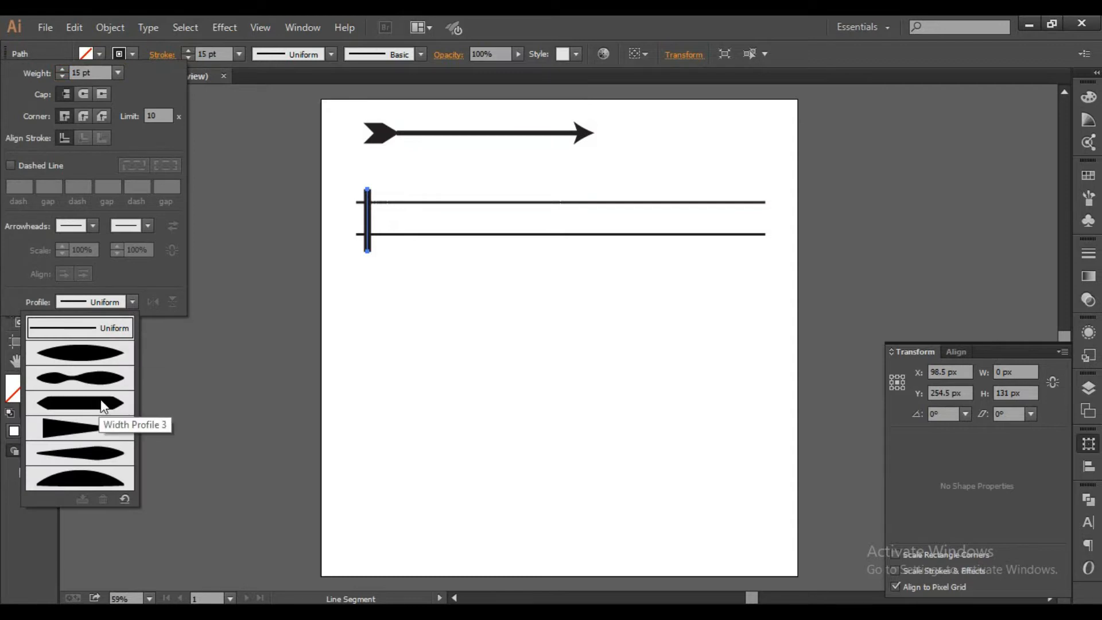
pyautogui.click(101, 398)
pyautogui.click(524, 20)
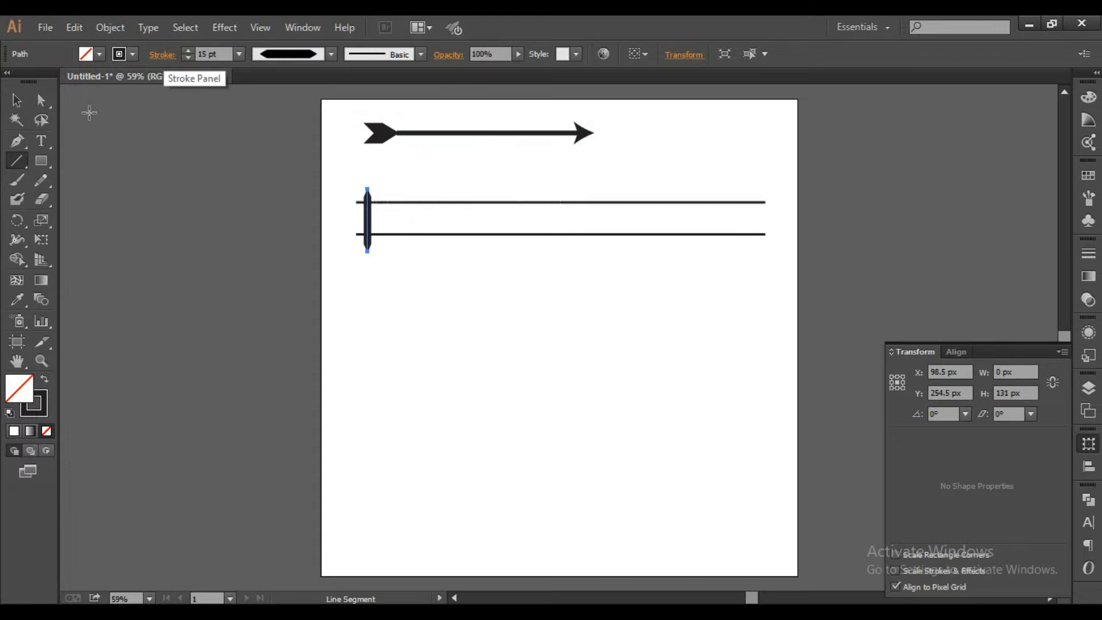
# Step: Copy and paste the vertical bar, placing the duplicate about 809 px away across the right ends of both horizontal lines
pyautogui.click(20, 100)
pyautogui.click(384, 262)
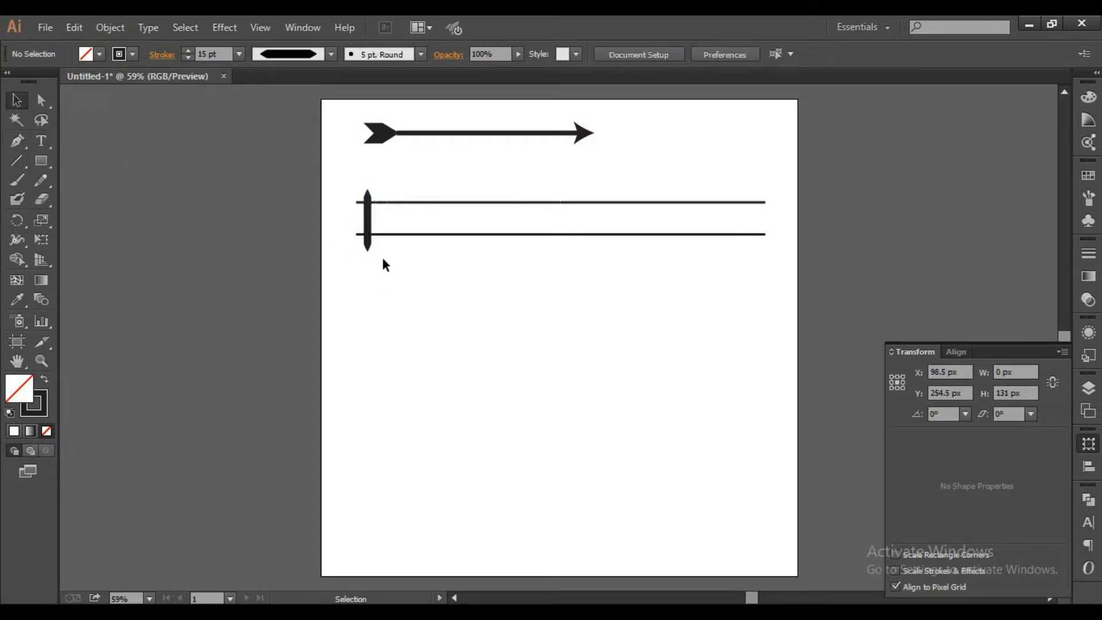
pyautogui.click(368, 226)
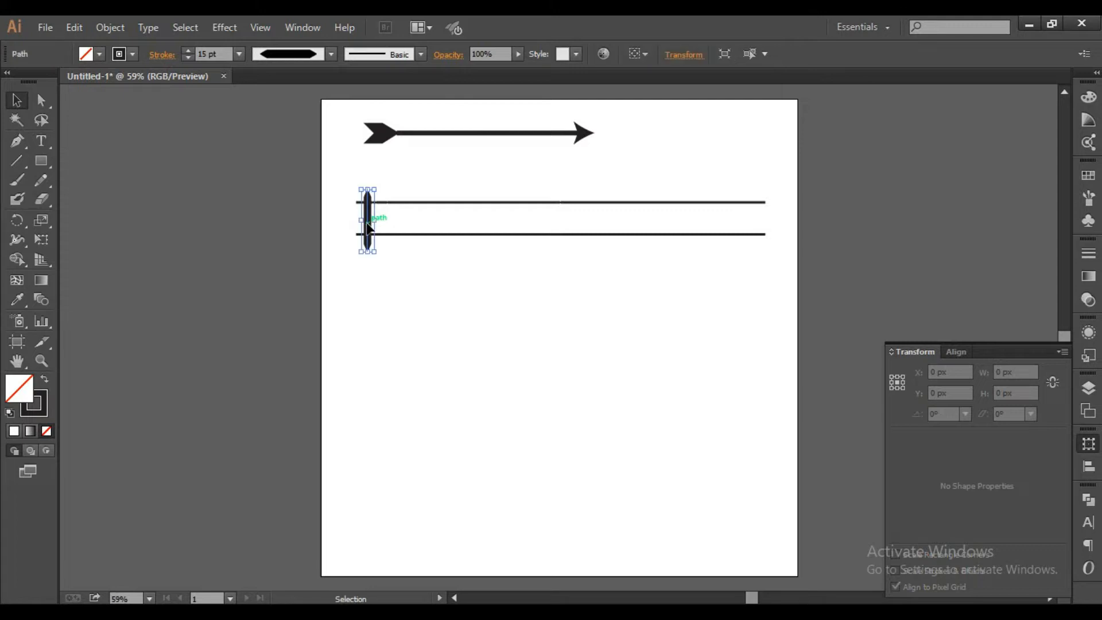
pyautogui.click(73, 25)
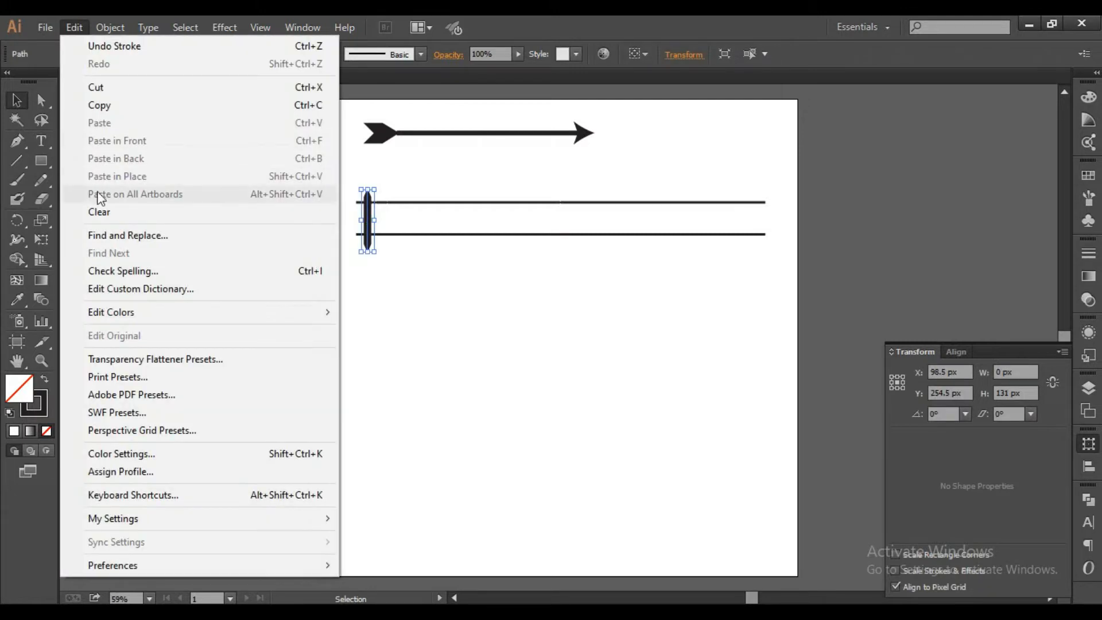
pyautogui.click(96, 105)
pyautogui.click(75, 29)
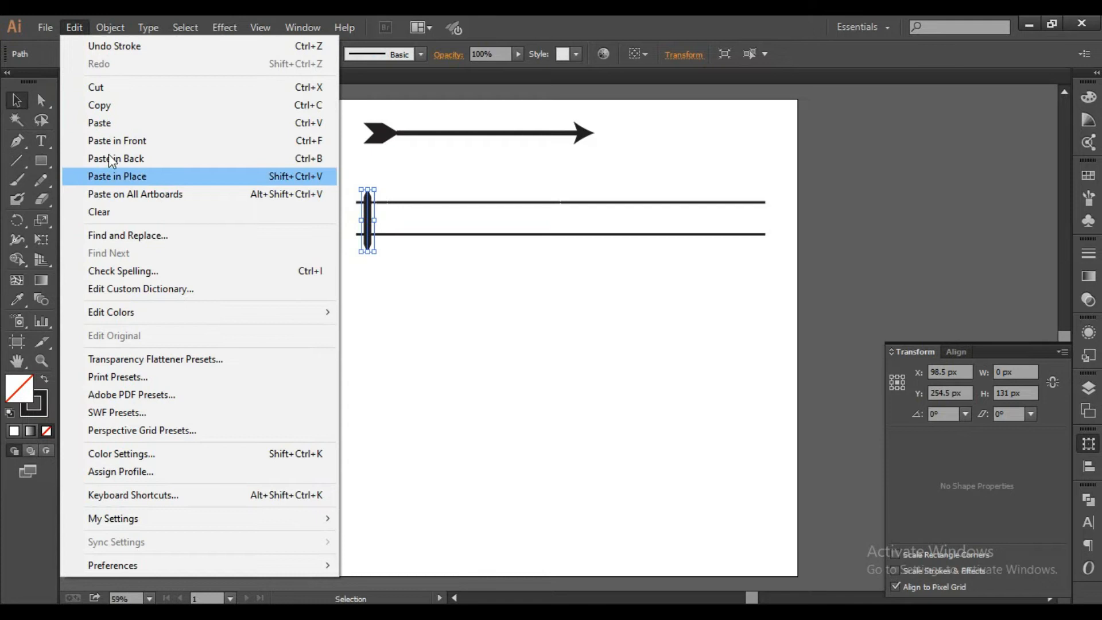
pyautogui.click(106, 122)
pyautogui.click(579, 343)
pyautogui.moveTo(559, 353); pyautogui.dragTo(351, 219)
pyautogui.click(728, 301)
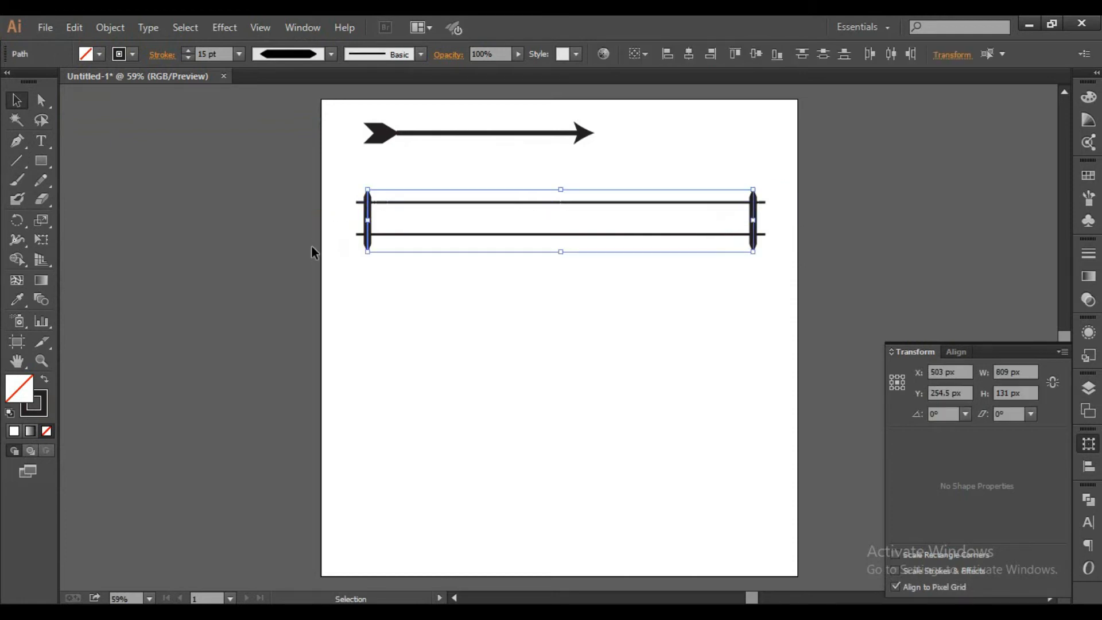
# Step: Set the blend options for the two selected vertical bars to Specified Steps spacing with 15 steps
pyautogui.click(109, 29)
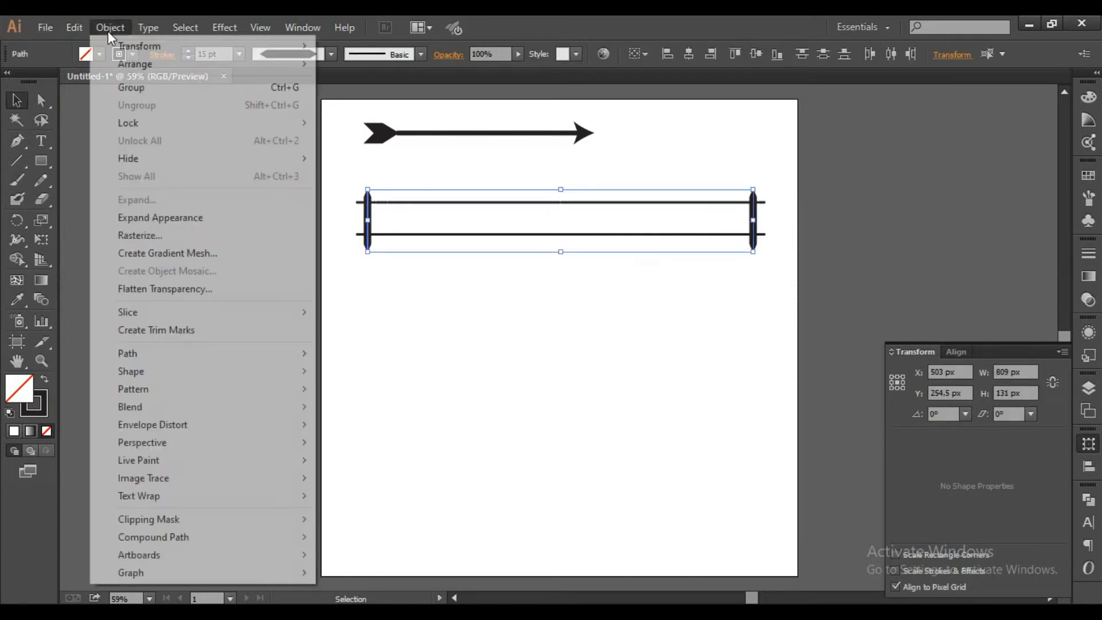
pyautogui.moveTo(236, 405)
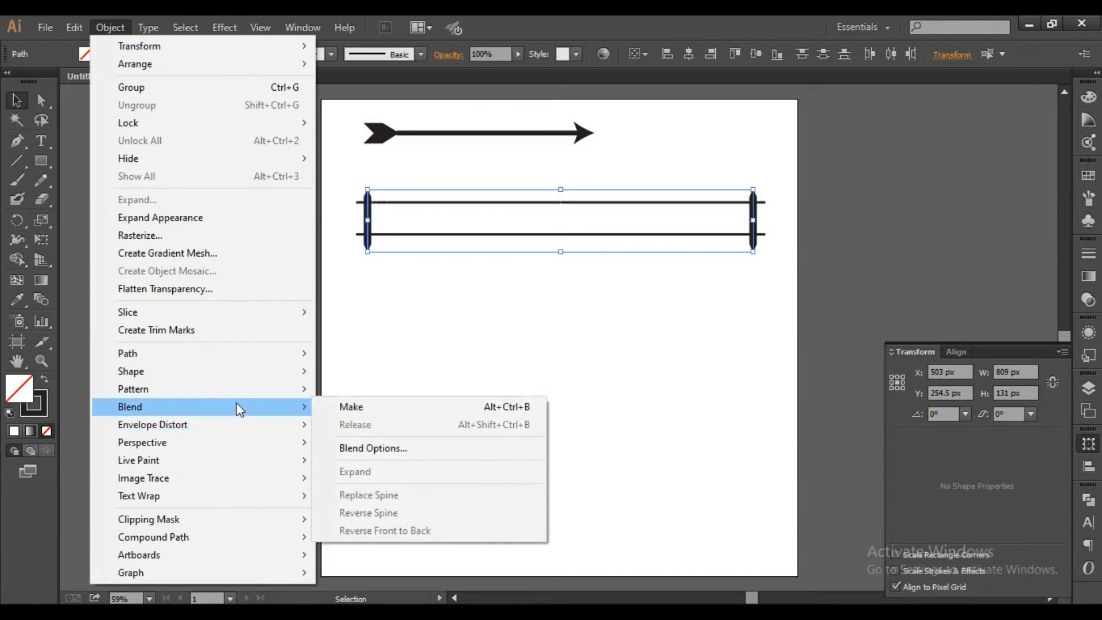
pyautogui.click(429, 453)
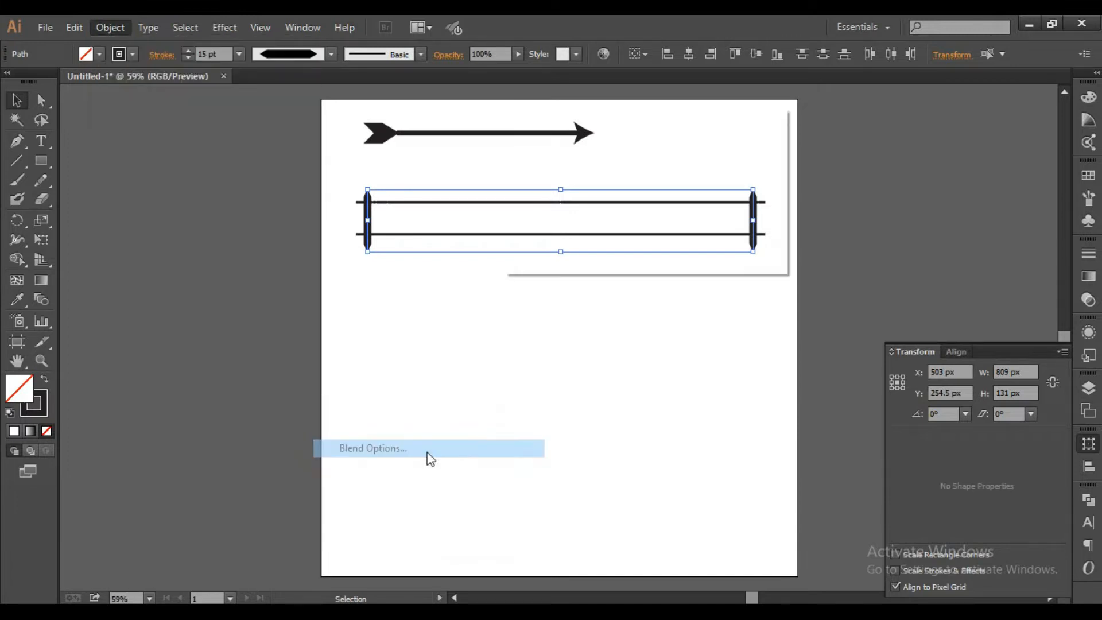
pyautogui.moveTo(615, 126); pyautogui.dragTo(311, 360)
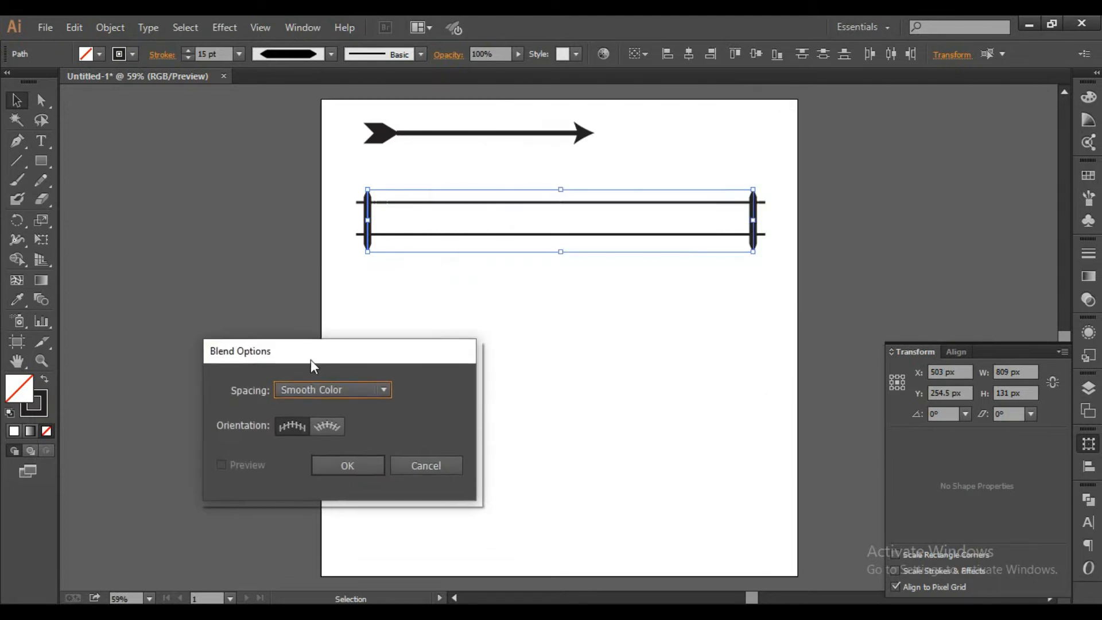
pyautogui.click(331, 388)
pyautogui.click(339, 431)
pyautogui.click(434, 387)
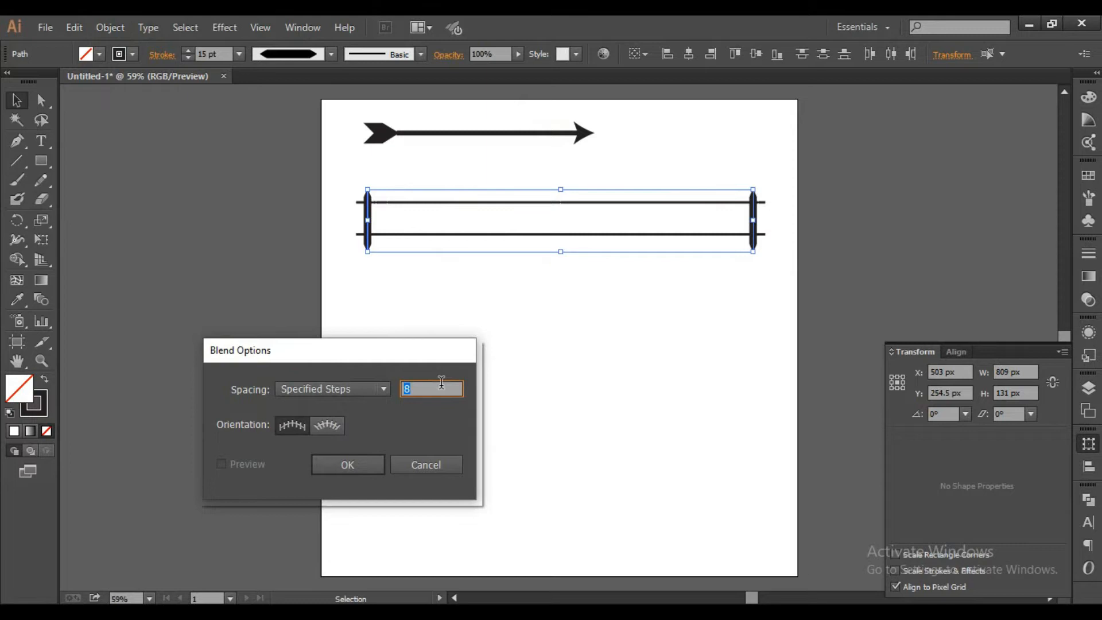
pyautogui.write('15')
pyautogui.click(337, 471)
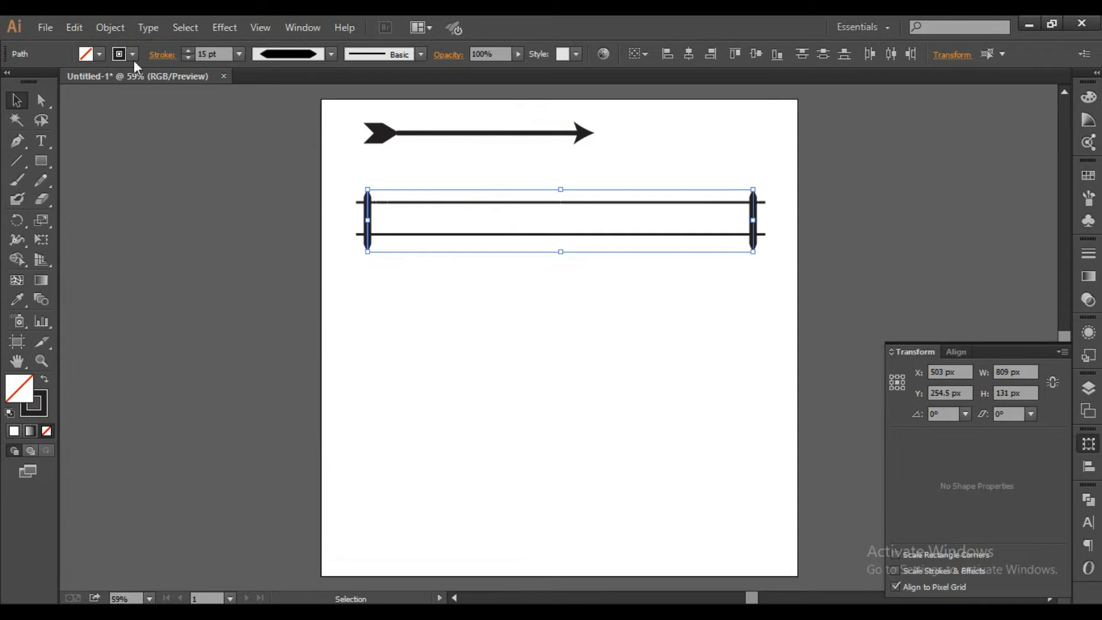
# Step: Make a blend between the two vertical bars to fill the fence with pickets, and deselect it
pyautogui.click(111, 28)
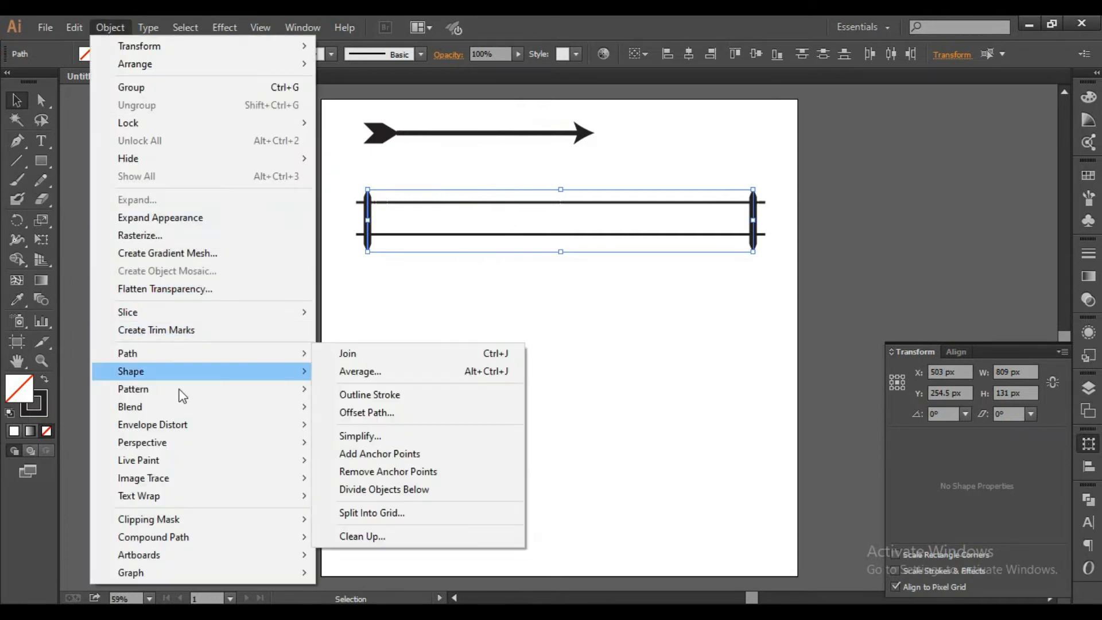
pyautogui.moveTo(184, 406)
pyautogui.click(424, 411)
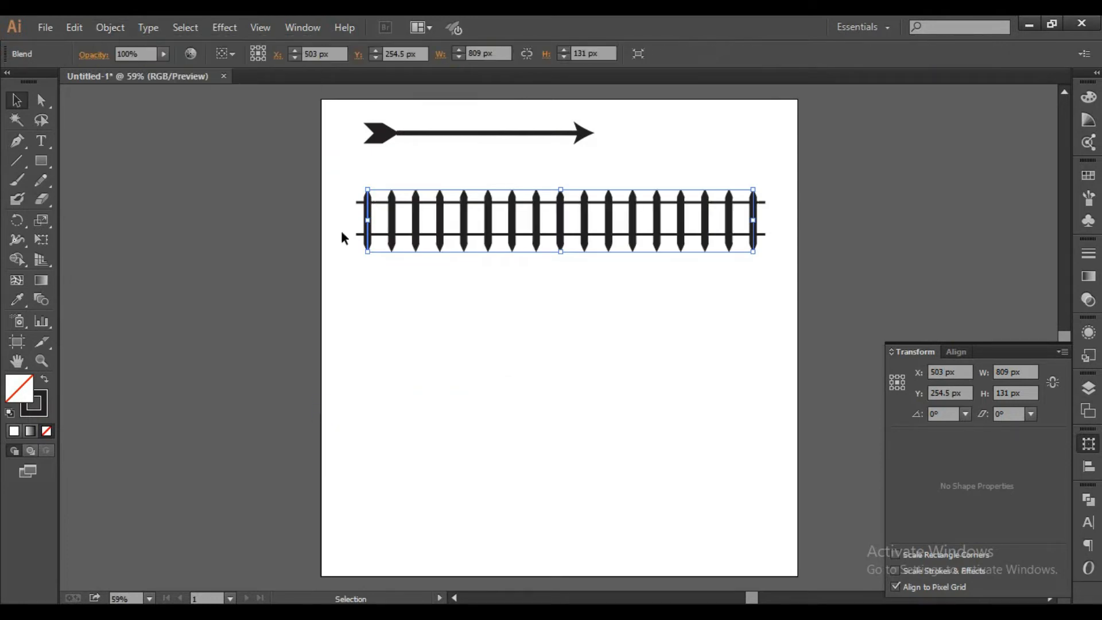
pyautogui.click(781, 289)
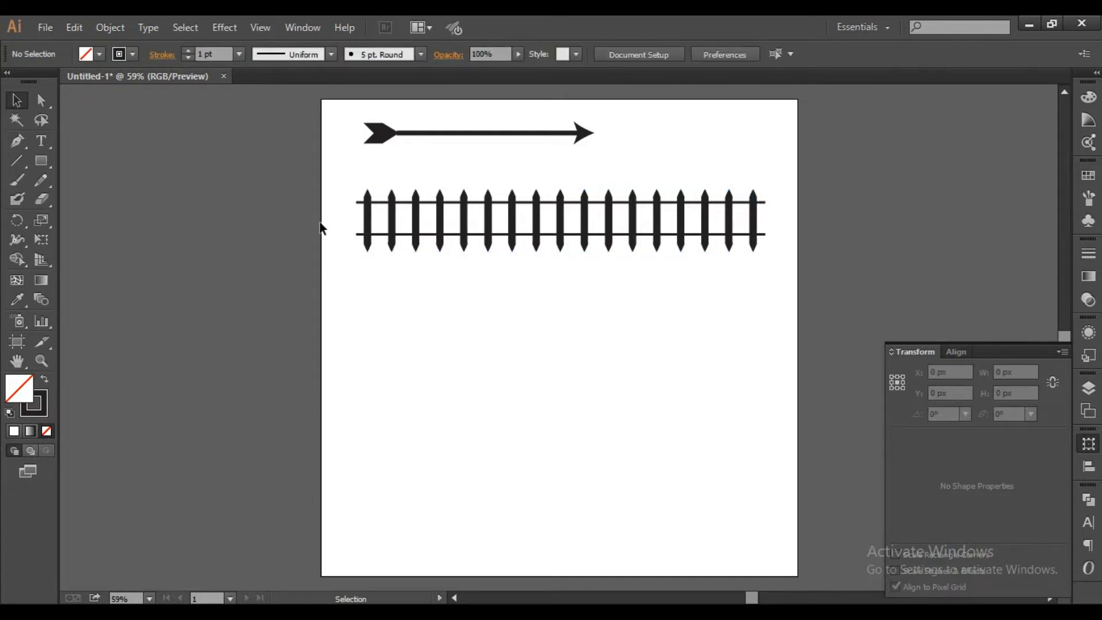
pyautogui.moveTo(331, 195); pyautogui.dragTo(857, 256)
pyautogui.click(723, 315)
# Step: Draw a horizontal line about 837 px long below the fence and set its stroke weight to 5 pt
pyautogui.click(17, 161)
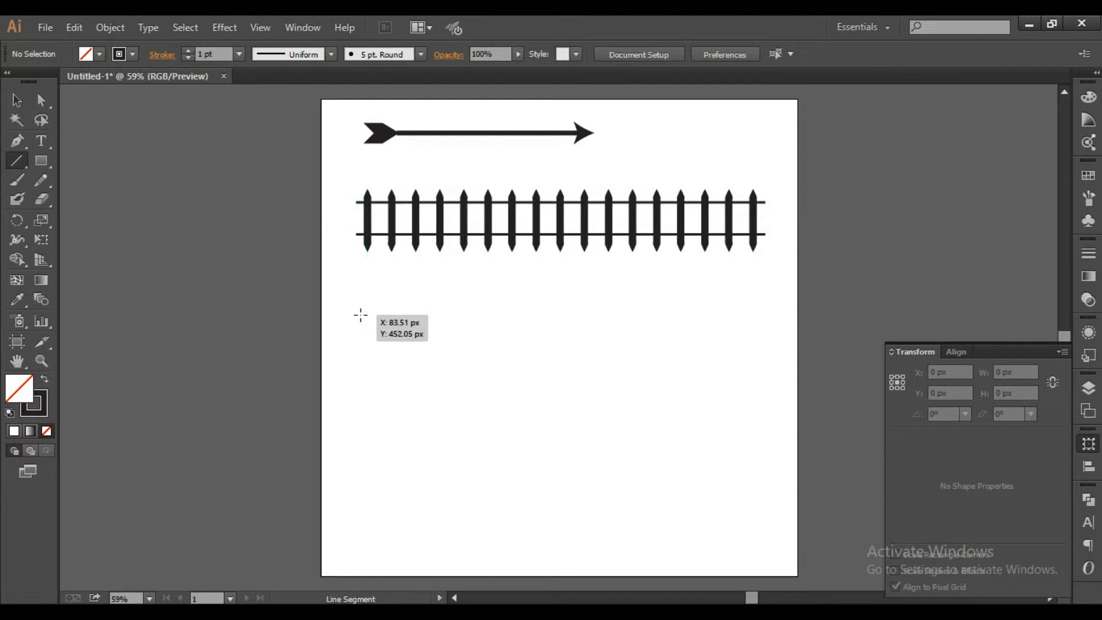
pyautogui.moveTo(360, 315); pyautogui.dragTo(696, 328)
pyautogui.moveTo(759, 322); pyautogui.dragTo(759, 320)
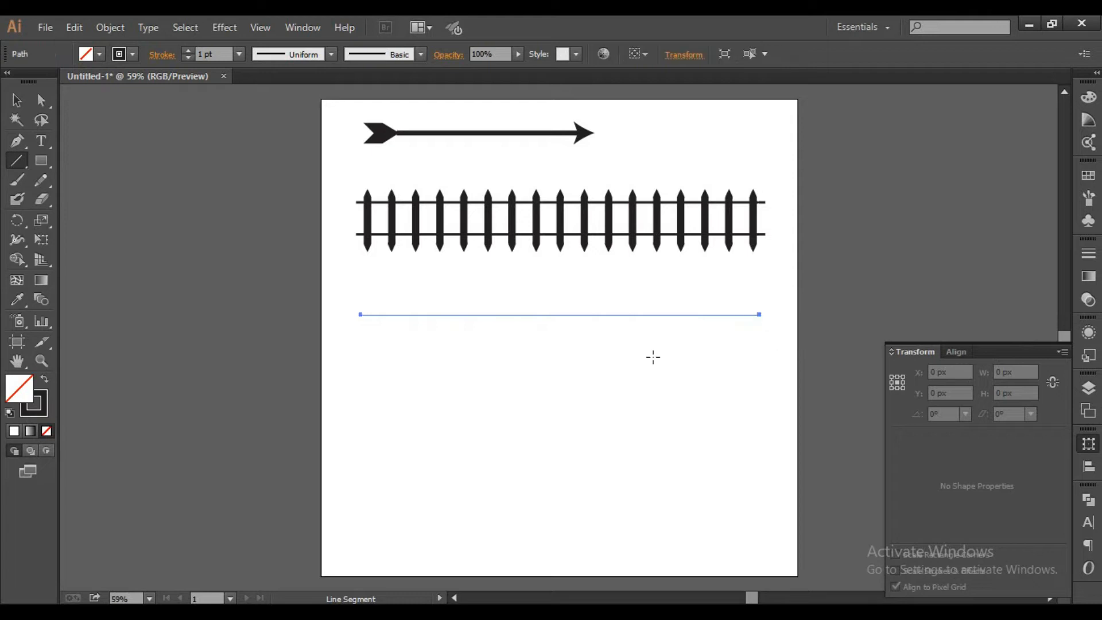
pyautogui.click(214, 54)
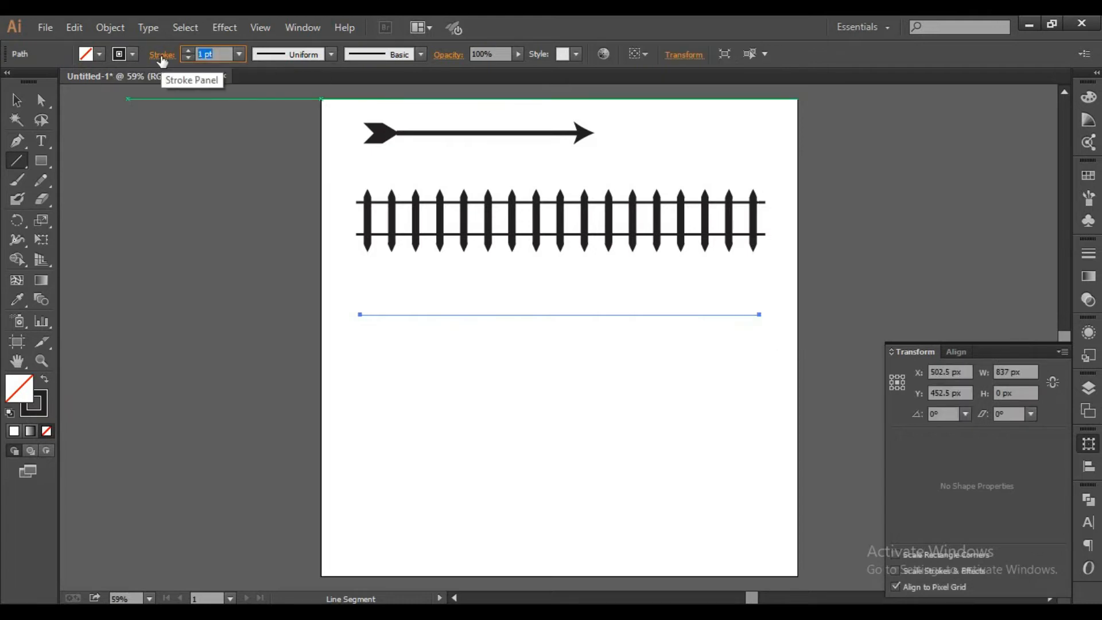
pyautogui.write('5')
pyautogui.press('Return')
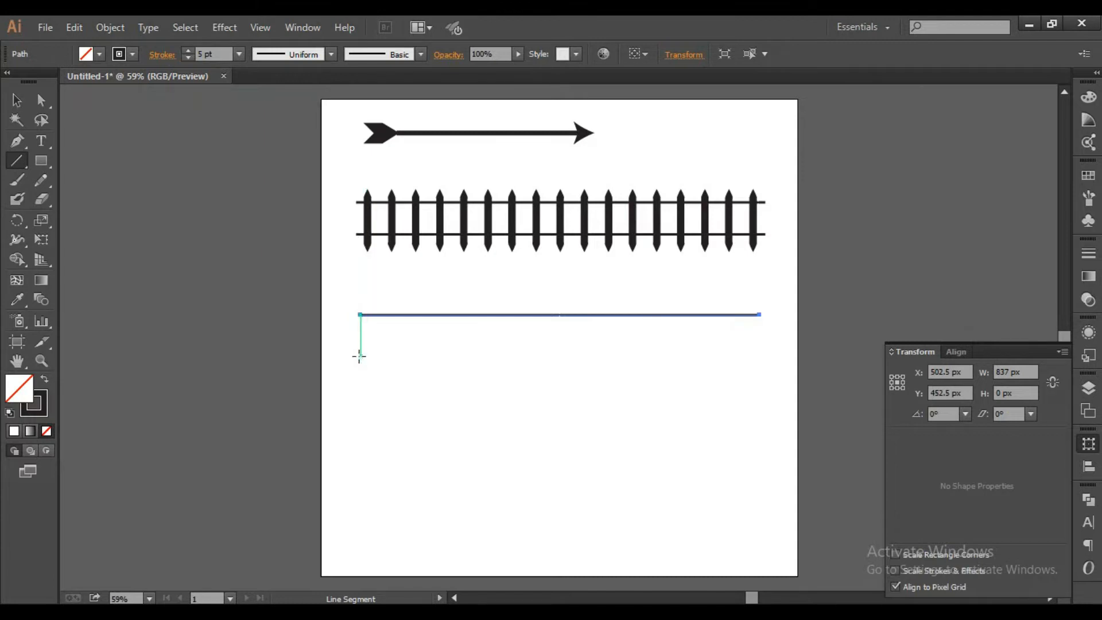
# Step: Draw a matching horizontal line about 71 px below the new one, and cross both with a vertical line near each end
pyautogui.moveTo(360, 348); pyautogui.dragTo(760, 348)
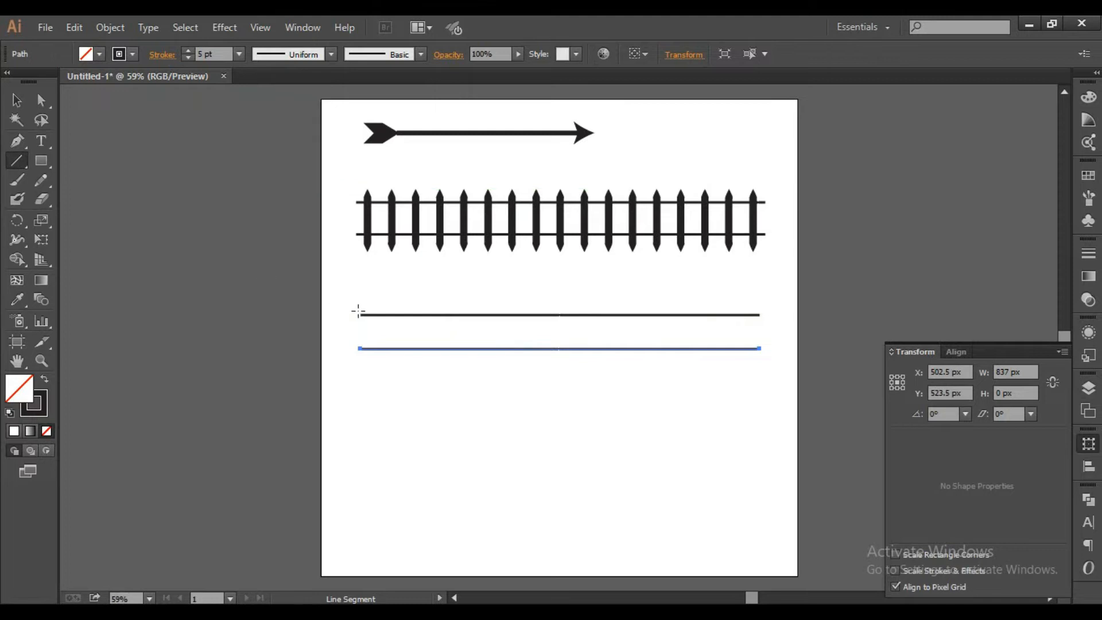
pyautogui.moveTo(371, 303); pyautogui.dragTo(372, 364)
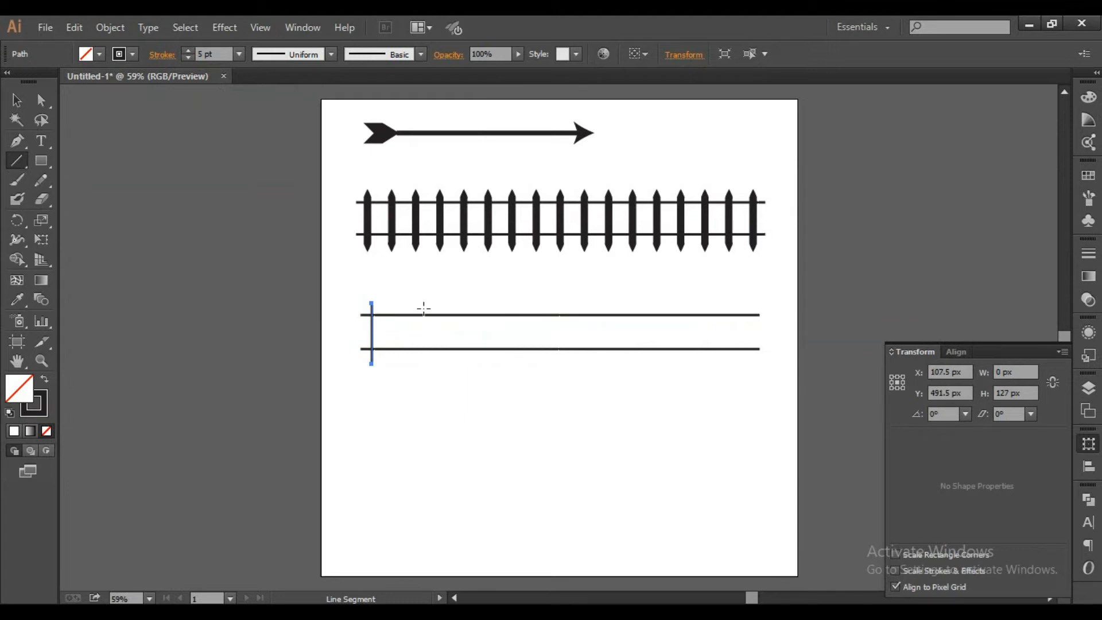
pyautogui.moveTo(747, 303); pyautogui.dragTo(747, 359)
# Step: Move the new right-hand vertical line down about 5 px to centre it level with the left-hand one
pyautogui.click(16, 100)
pyautogui.click(782, 404)
pyautogui.click(746, 359)
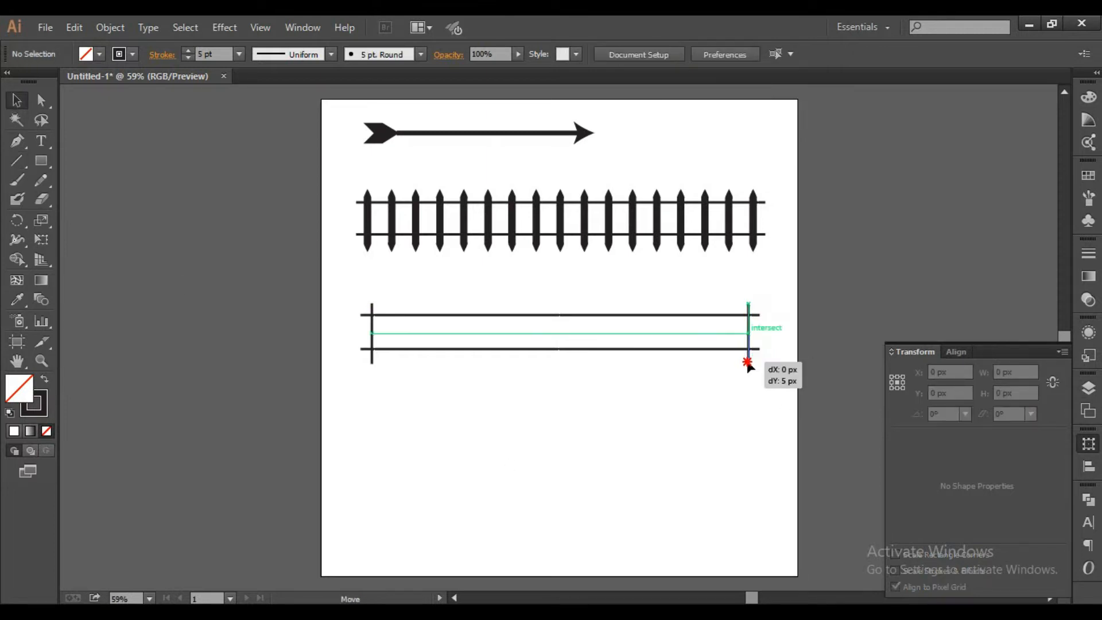
# Step: Select both new vertical lines and set their blend options to Specified Steps with 25 steps
pyautogui.click(317, 336)
pyautogui.moveTo(319, 341); pyautogui.dragTo(317, 337)
pyautogui.click(116, 26)
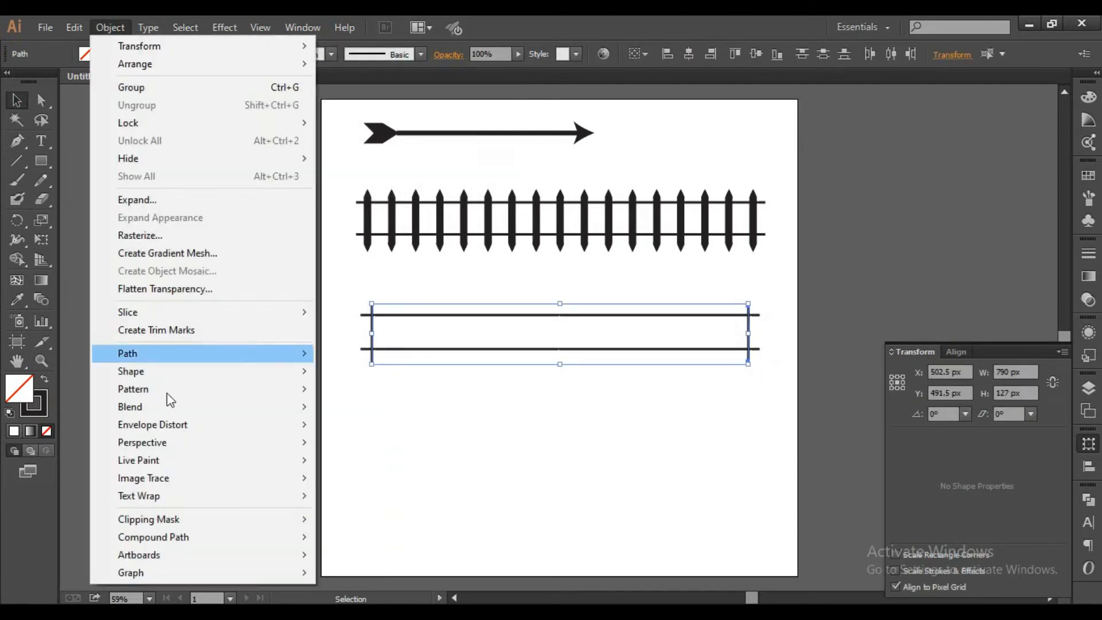
pyautogui.moveTo(189, 408)
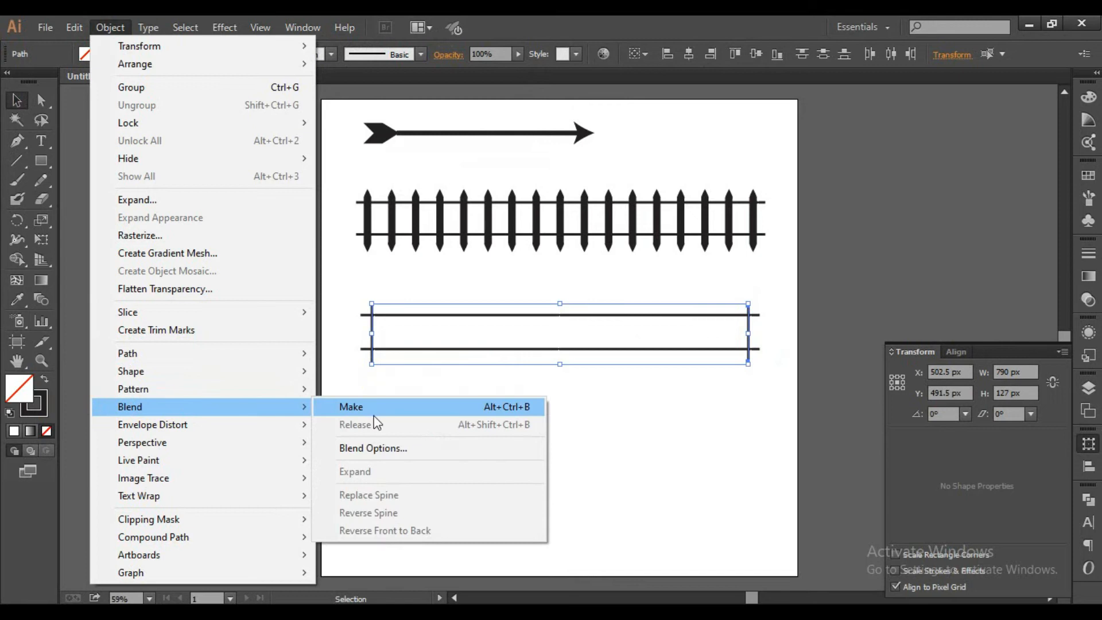
pyautogui.click(391, 454)
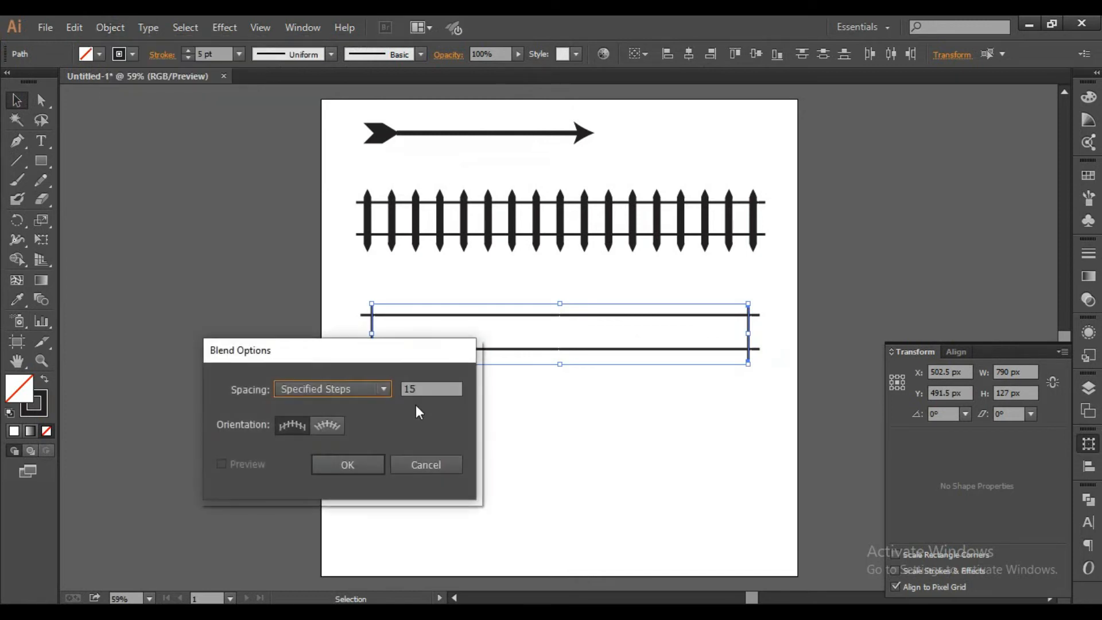
pyautogui.click(431, 389)
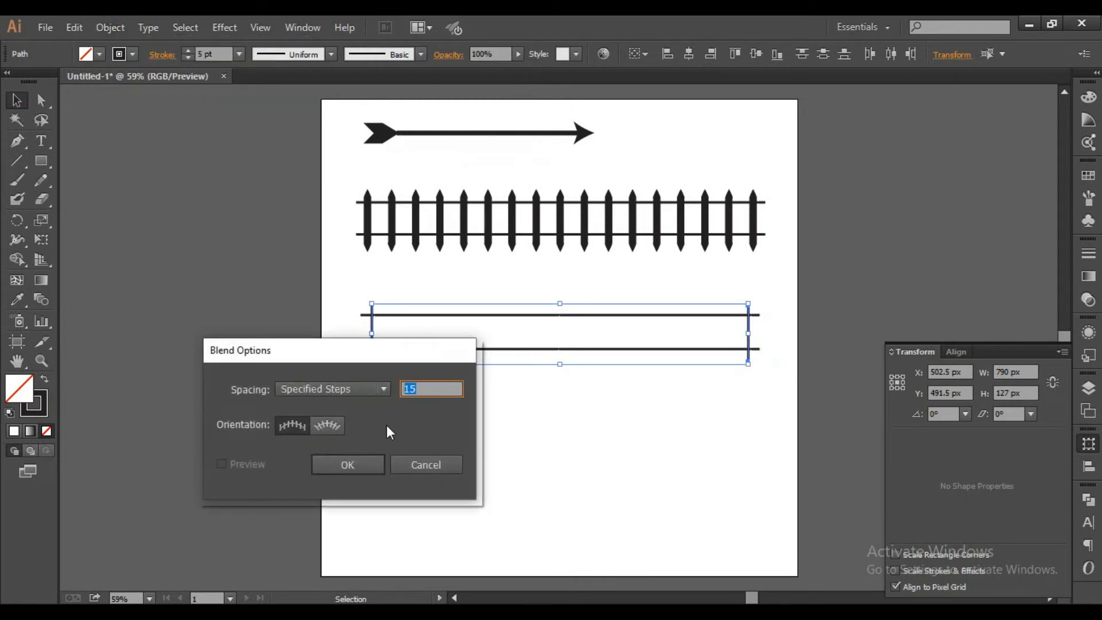
pyautogui.write('25')
pyautogui.click(349, 464)
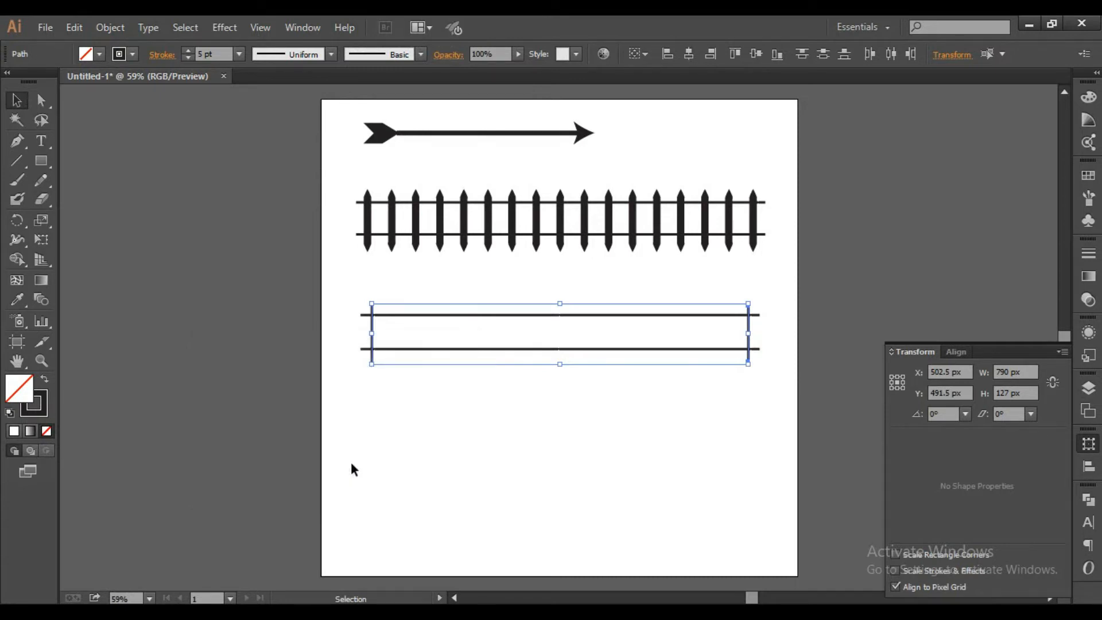
pyautogui.click(112, 29)
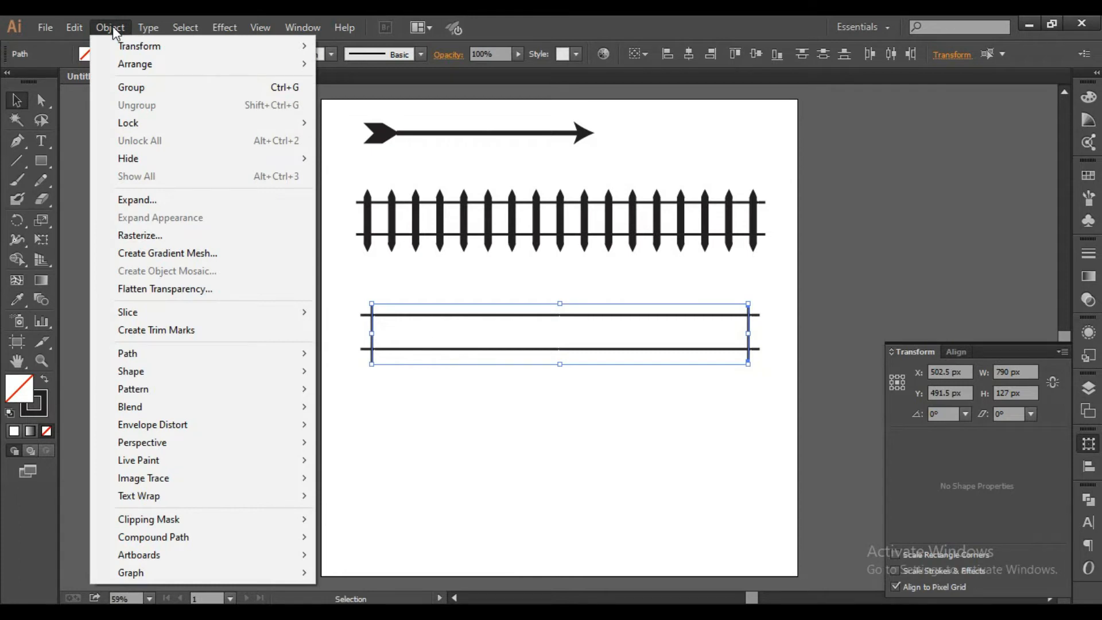
pyautogui.click(19, 103)
pyautogui.click(373, 419)
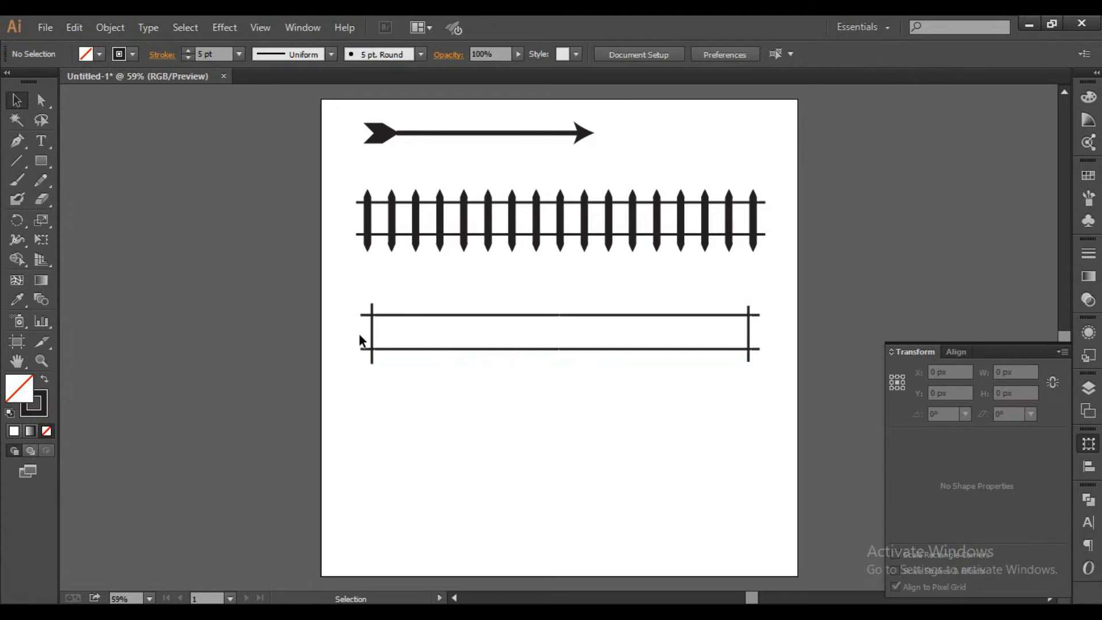
# Step: Set the stroke weight of both vertical lines below the fence to 10 pt
pyautogui.moveTo(359, 339)
pyautogui.mouseDown()
pyautogui.moveTo(780, 344)
pyautogui.moveTo(752, 343)
pyautogui.moveTo(776, 336)
pyautogui.mouseUp()
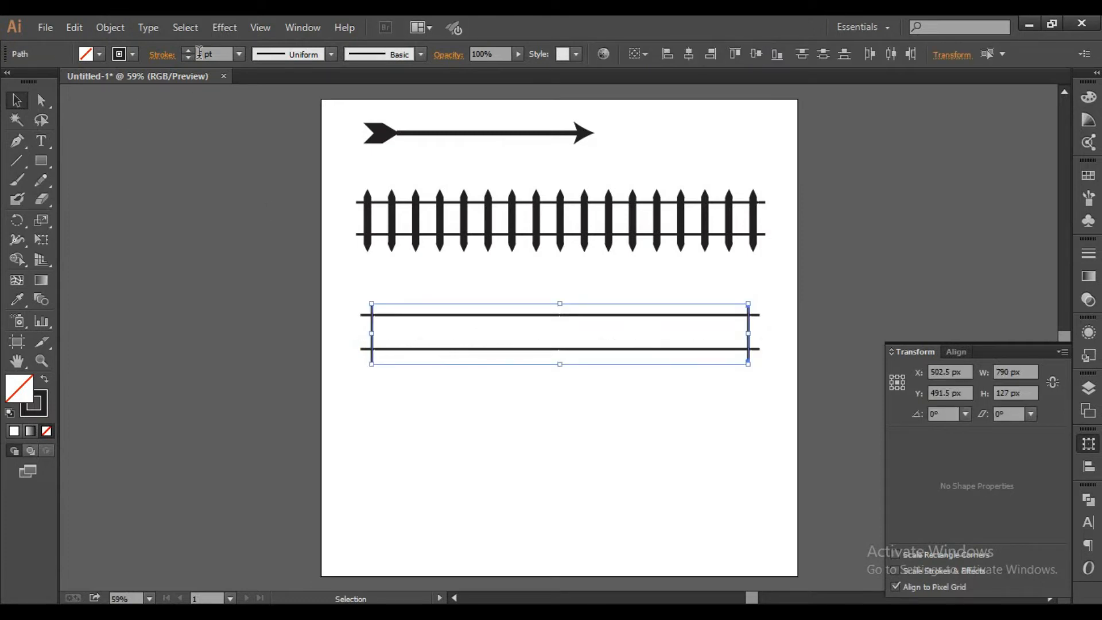
pyautogui.click(208, 53)
pyautogui.write('10')
pyautogui.press('Return')
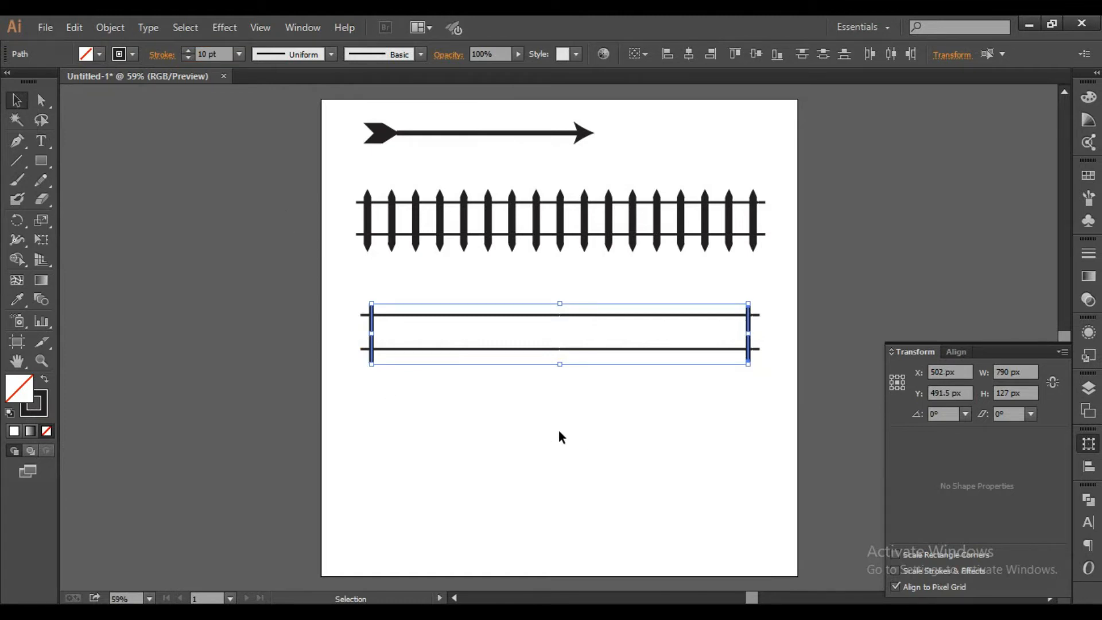
pyautogui.click(771, 336)
pyautogui.moveTo(771, 338); pyautogui.dragTo(345, 323)
pyautogui.click(110, 27)
pyautogui.moveTo(205, 407)
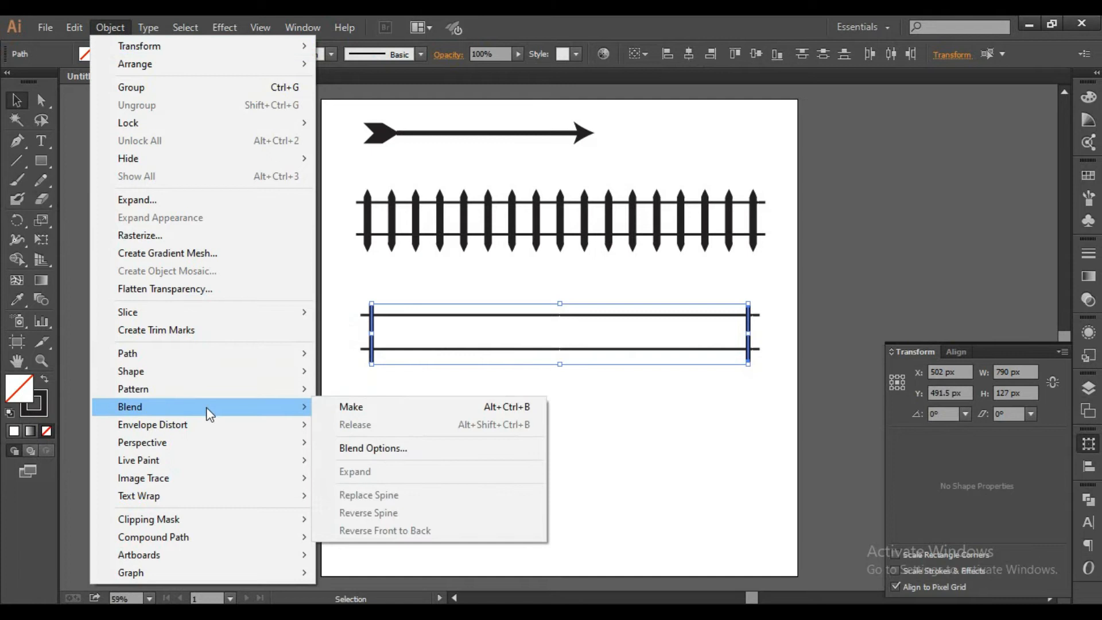
pyautogui.click(570, 20)
pyautogui.click(452, 438)
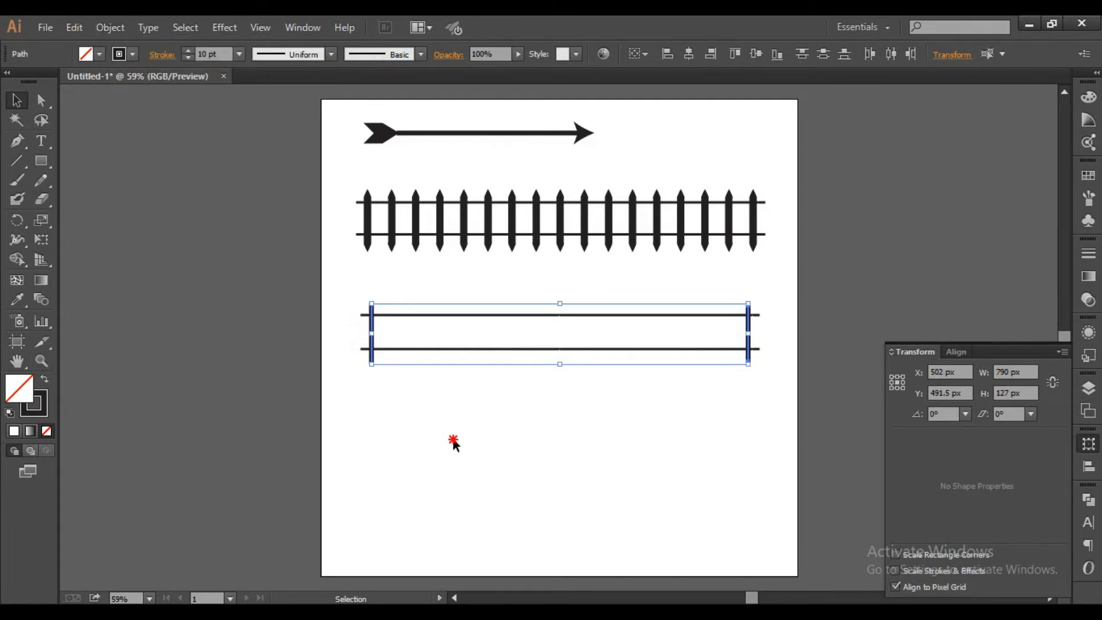
# Step: Set the stroke weight of both vertical lines below the fence to 15 pt
pyautogui.moveTo(343, 336); pyautogui.dragTo(766, 347)
pyautogui.click(216, 53)
pyautogui.write('15')
pyautogui.press('Return')
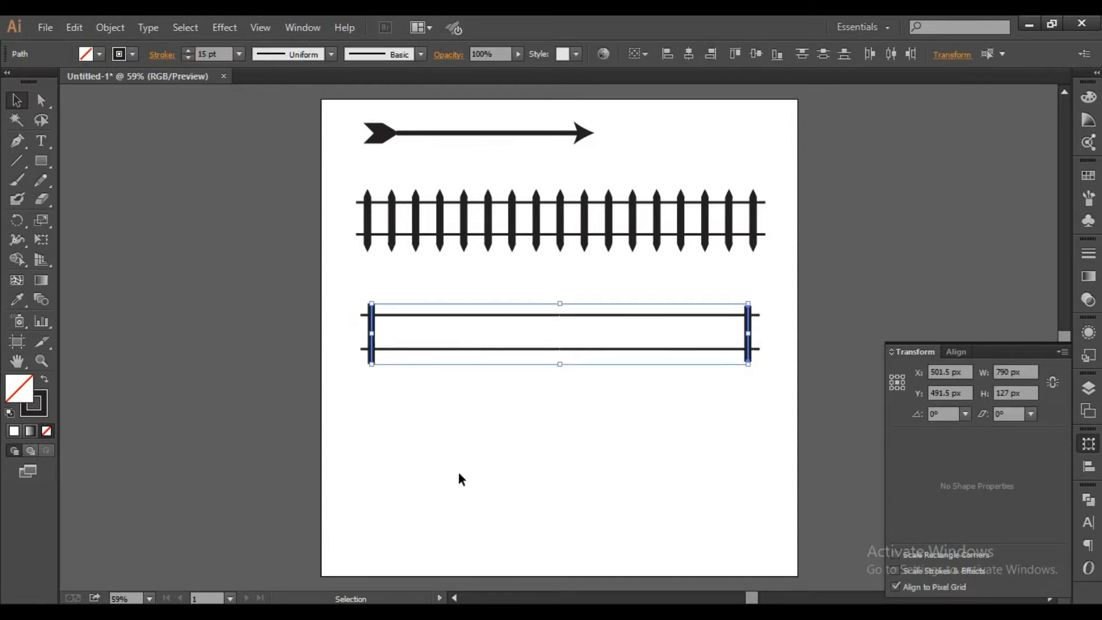
pyautogui.click(488, 446)
pyautogui.moveTo(388, 335); pyautogui.dragTo(772, 342)
pyautogui.click(114, 21)
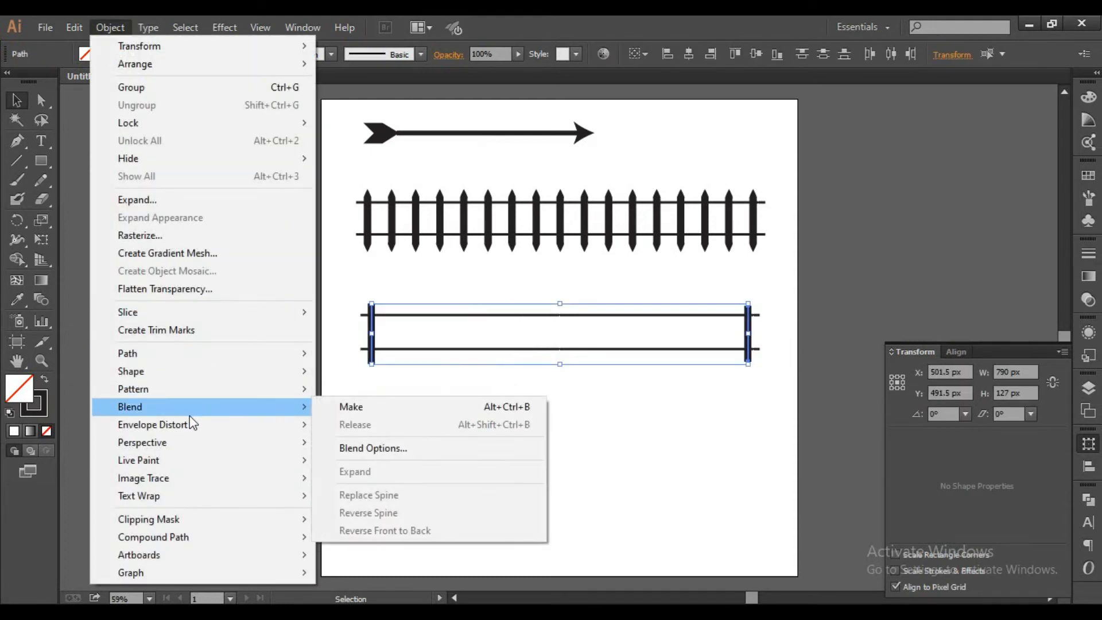
pyautogui.press('Escape')
pyautogui.click(352, 390)
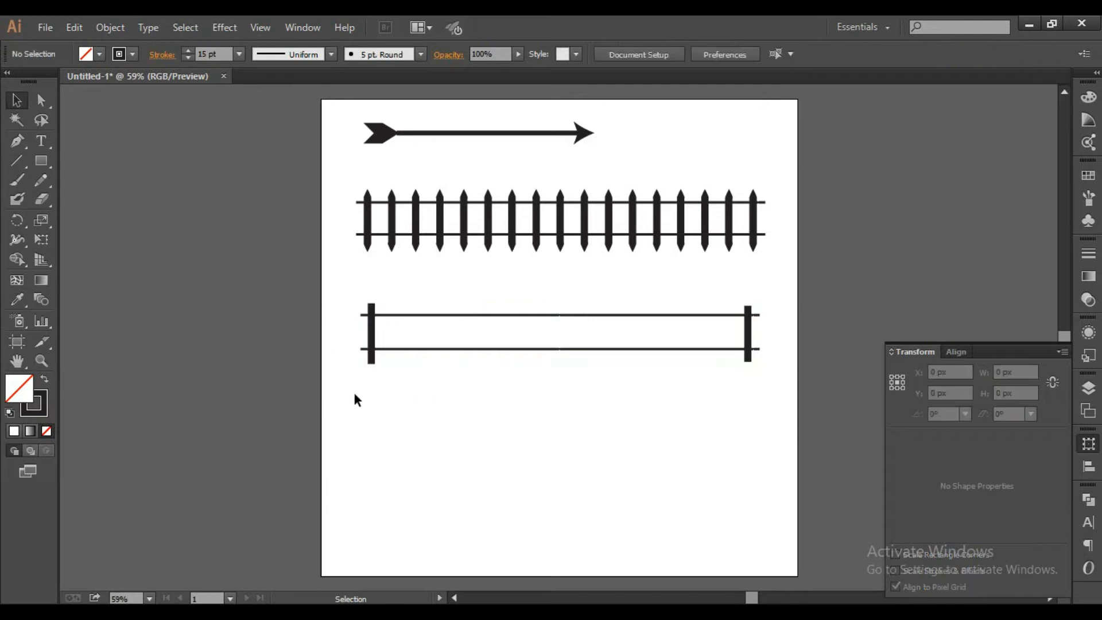
# Step: Replace the two vertical lines below the fence with one new vertical line about 136 px tall, crossing both horizontal lines near their left ends
pyautogui.moveTo(345, 337); pyautogui.dragTo(778, 338)
pyautogui.press('Delete')
pyautogui.click(17, 161)
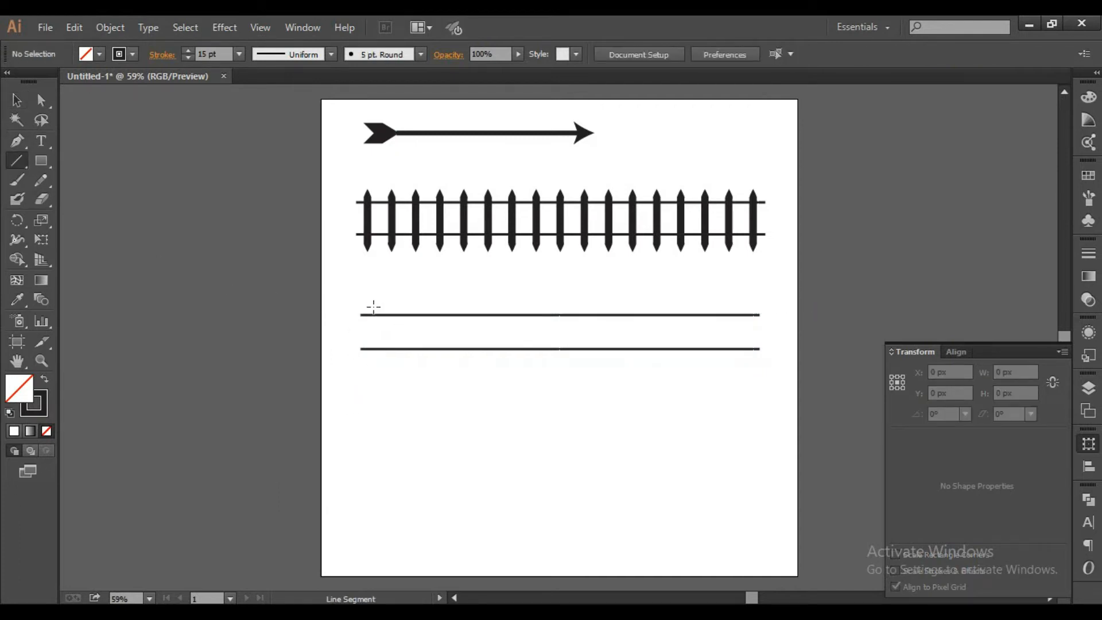
pyautogui.moveTo(373, 301); pyautogui.dragTo(372, 365)
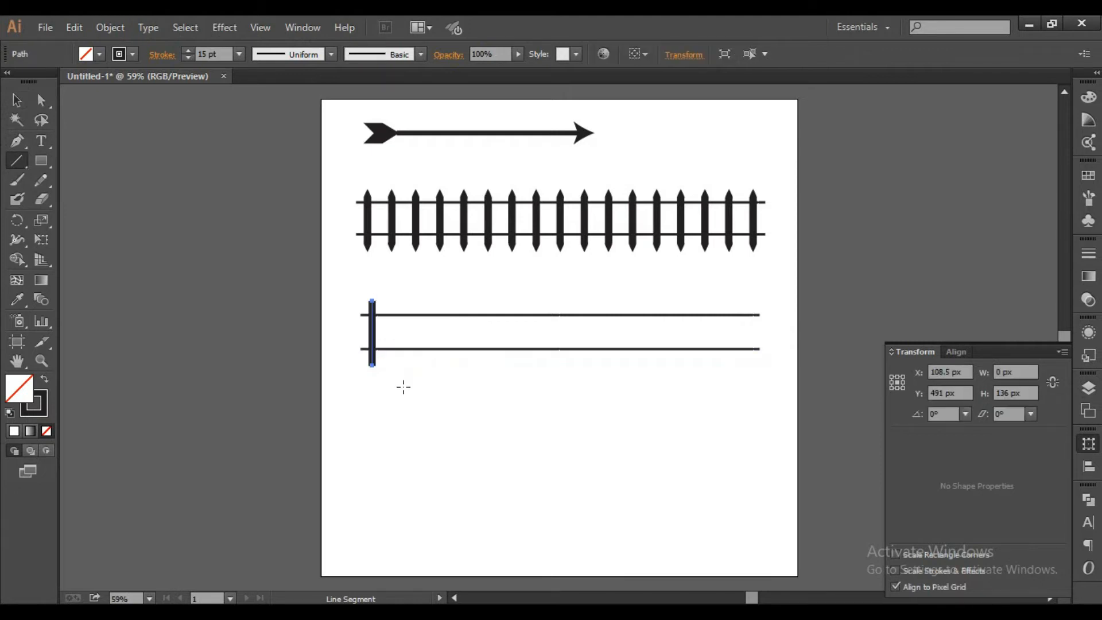
pyautogui.click(213, 54)
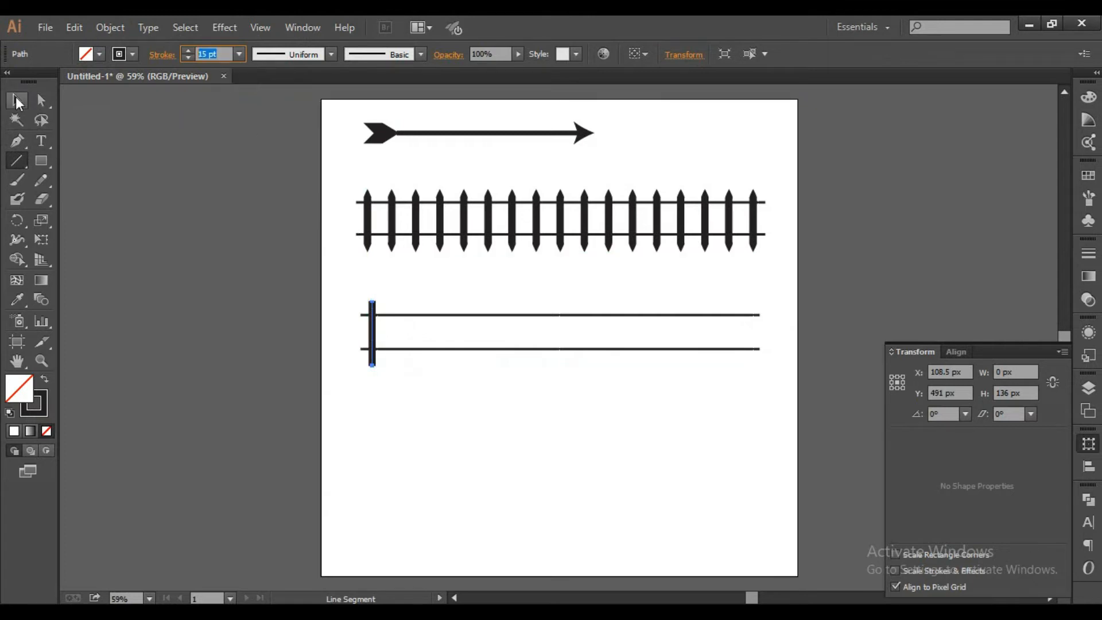
# Step: Duplicate the new vertical line and place the copy near the right ends of the horizontal lines, level with the original
pyautogui.click(18, 101)
pyautogui.click(74, 28)
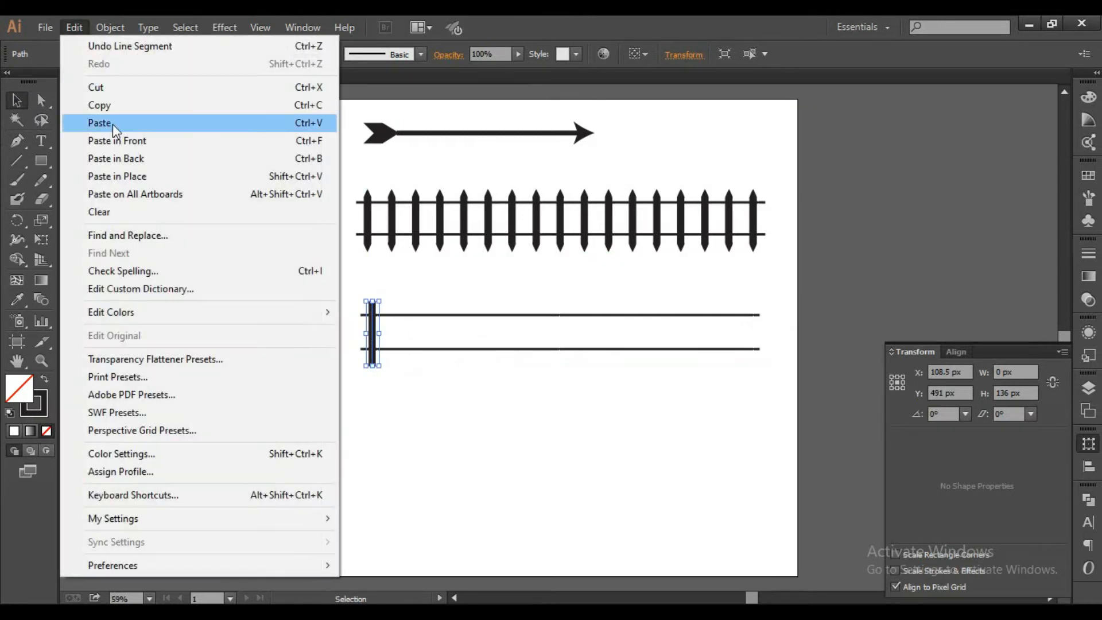
pyautogui.click(106, 104)
pyautogui.click(74, 28)
pyautogui.click(113, 123)
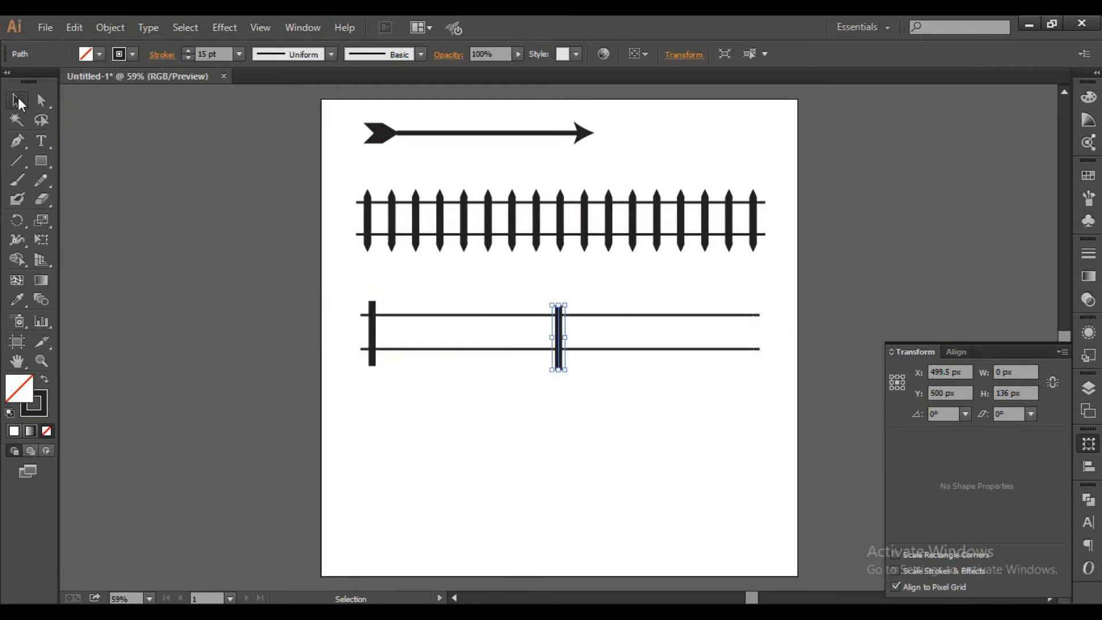
pyautogui.click(602, 494)
pyautogui.moveTo(559, 343); pyautogui.dragTo(753, 361)
pyautogui.click(779, 367)
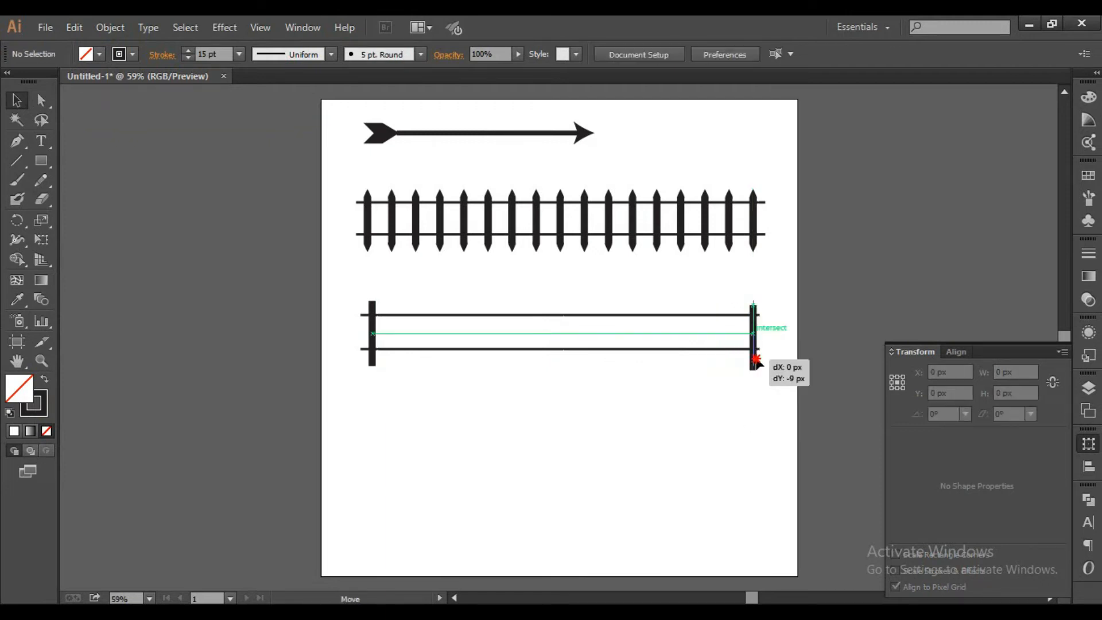
# Step: Blend the two vertical lines below the fence using Specified Steps with 25 steps
pyautogui.click(769, 332)
pyautogui.moveTo(582, 333); pyautogui.dragTo(346, 372)
pyautogui.click(118, 26)
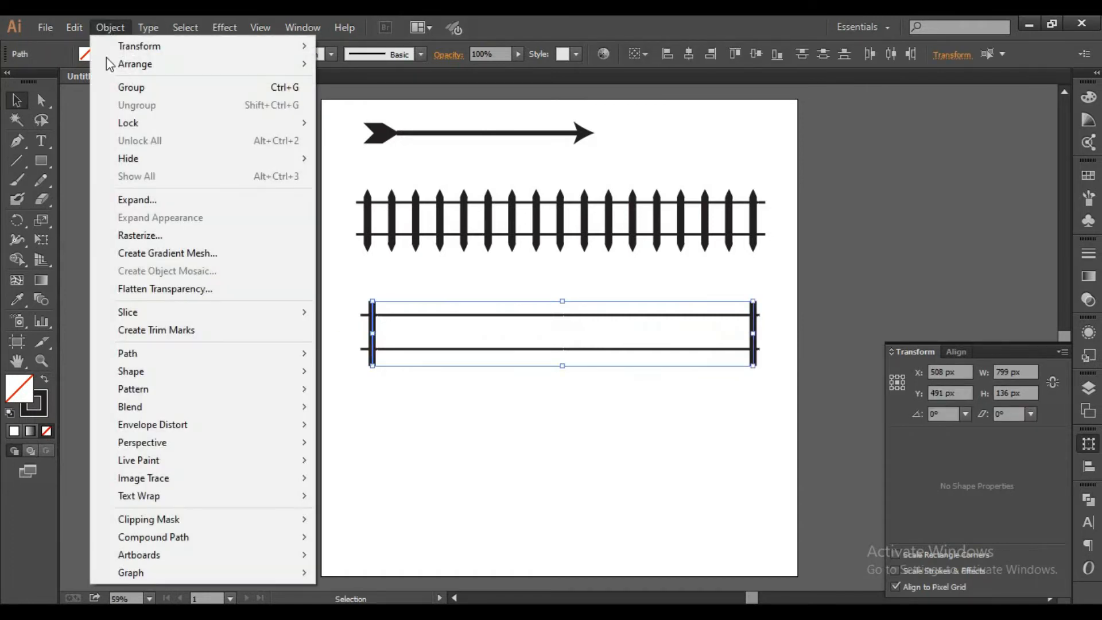
pyautogui.moveTo(290, 393)
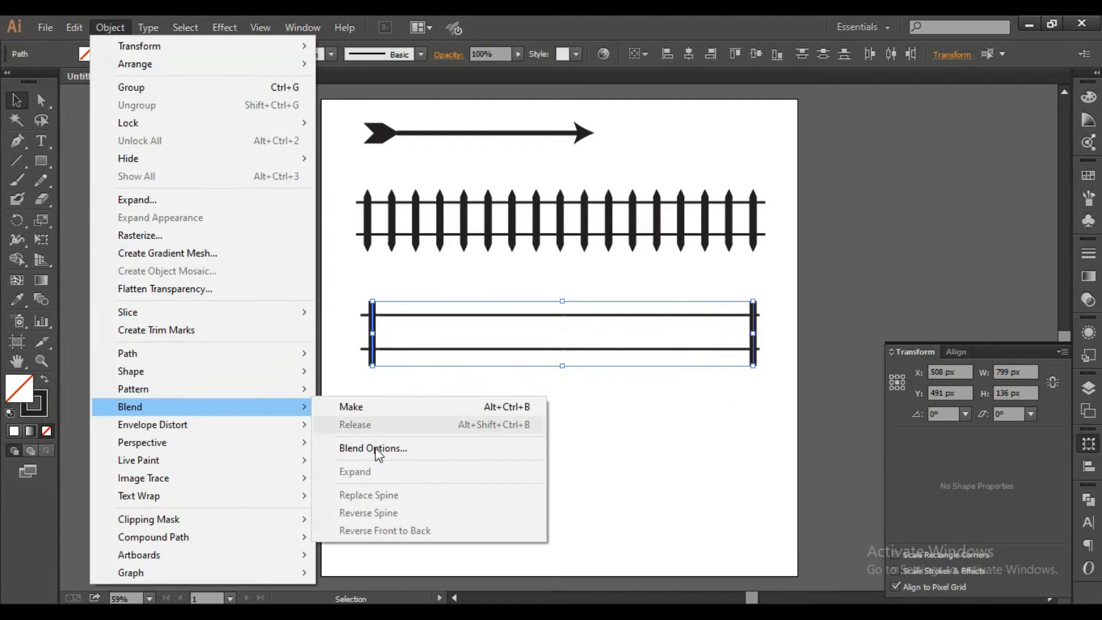
pyautogui.click(407, 447)
pyautogui.moveTo(425, 388); pyautogui.dragTo(393, 383)
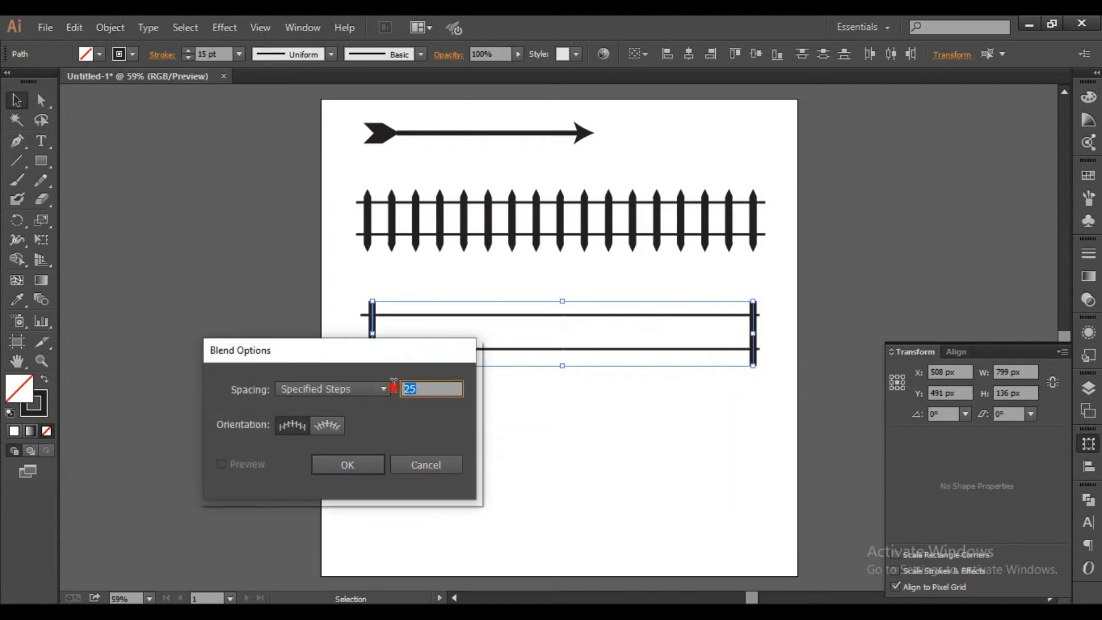
pyautogui.click(330, 466)
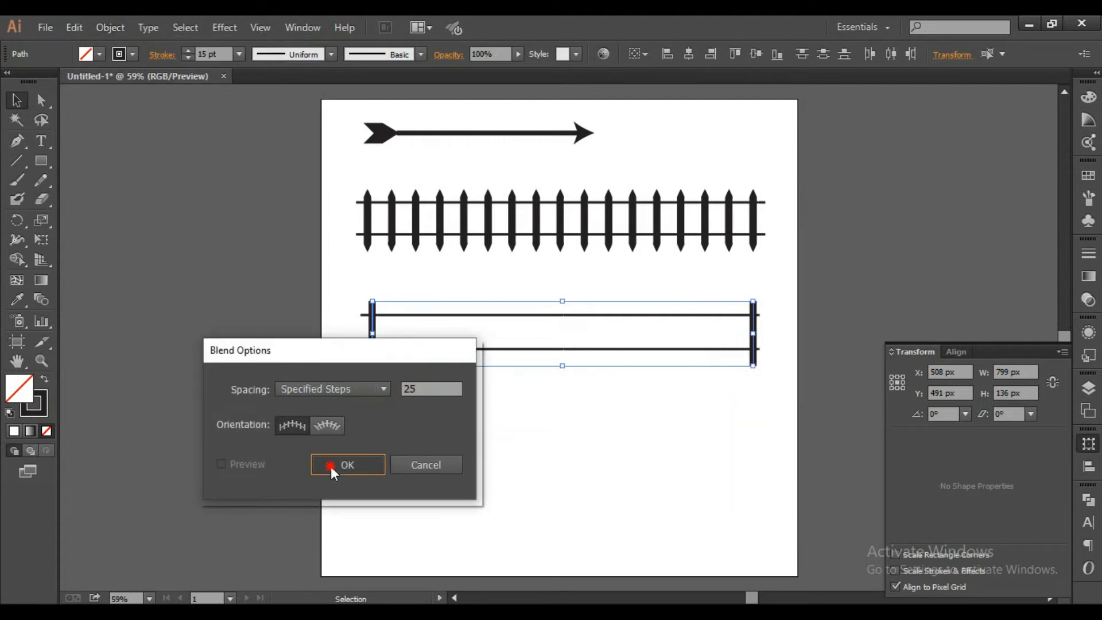
pyautogui.click(120, 27)
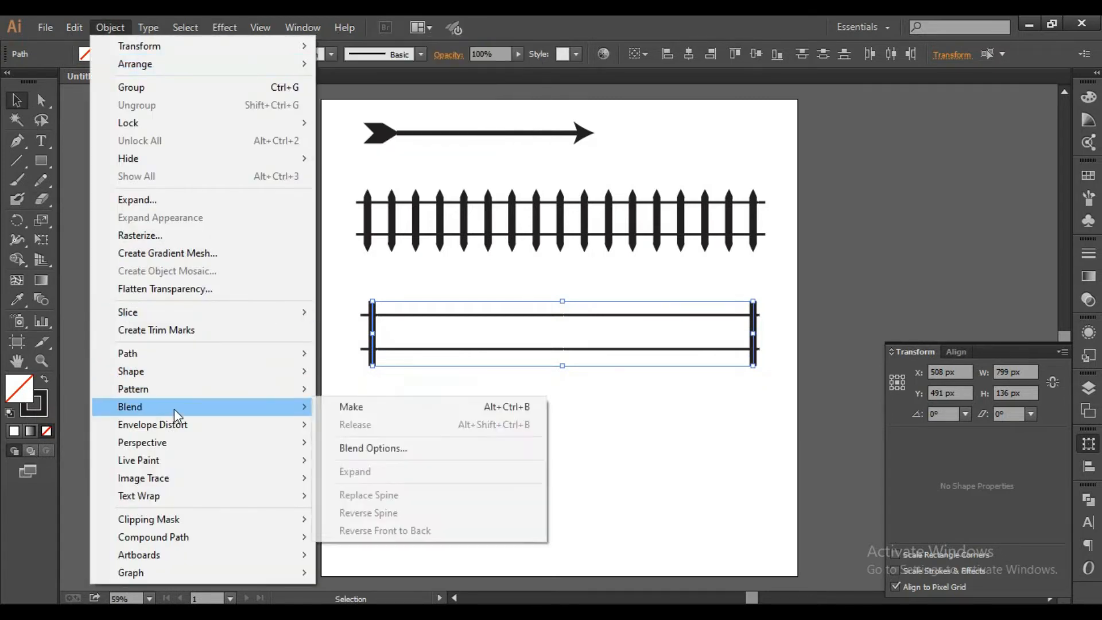
pyautogui.moveTo(197, 409)
pyautogui.click(344, 411)
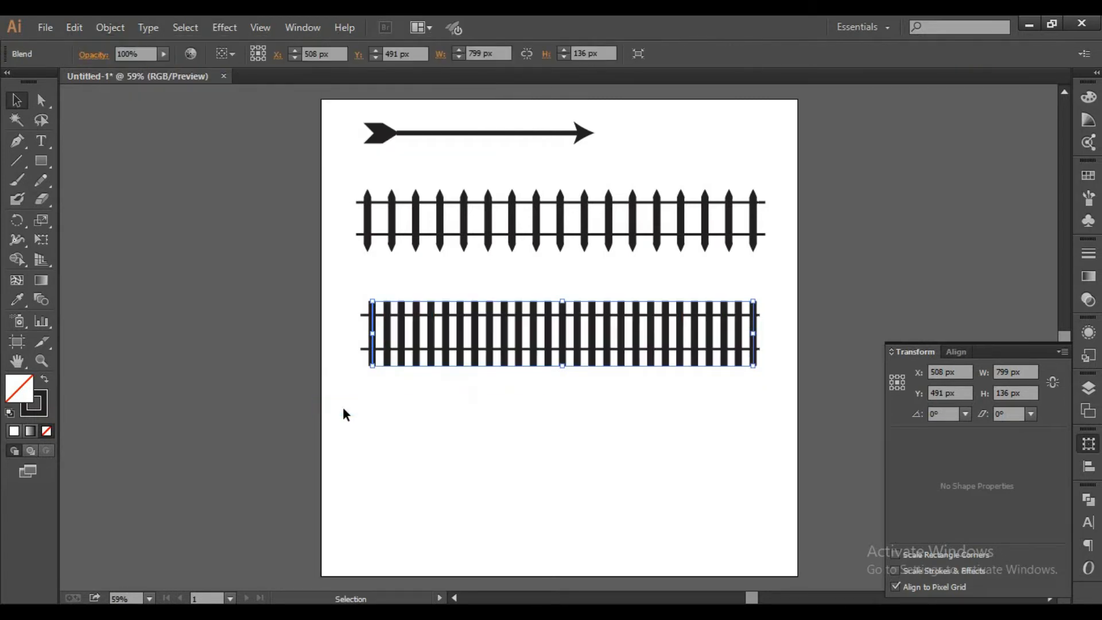
pyautogui.click(411, 427)
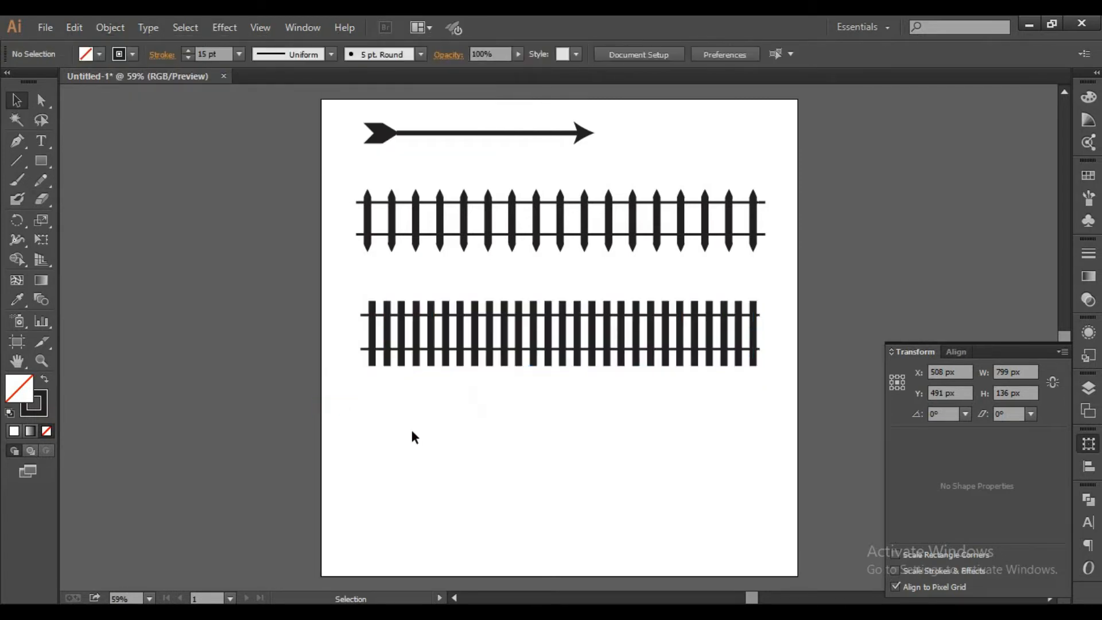
# Step: Set the stroke weight of both horizontal rails in the lower pattern to 10 pt
pyautogui.moveTo(348, 307); pyautogui.dragTo(363, 364)
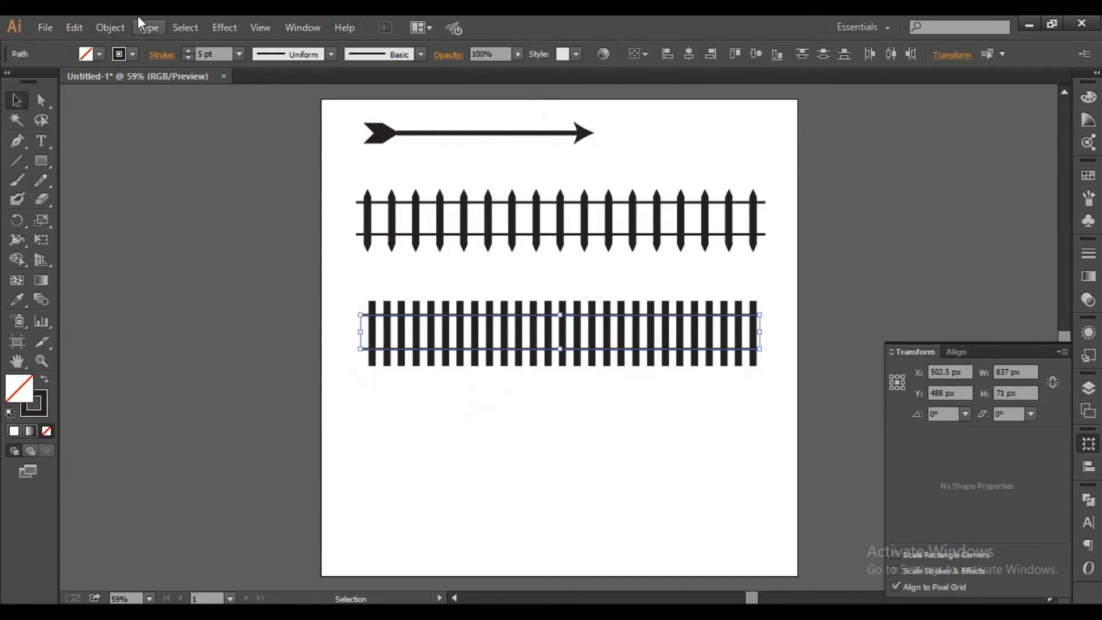
pyautogui.click(188, 51)
pyautogui.click(188, 51)
pyautogui.click(188, 51)
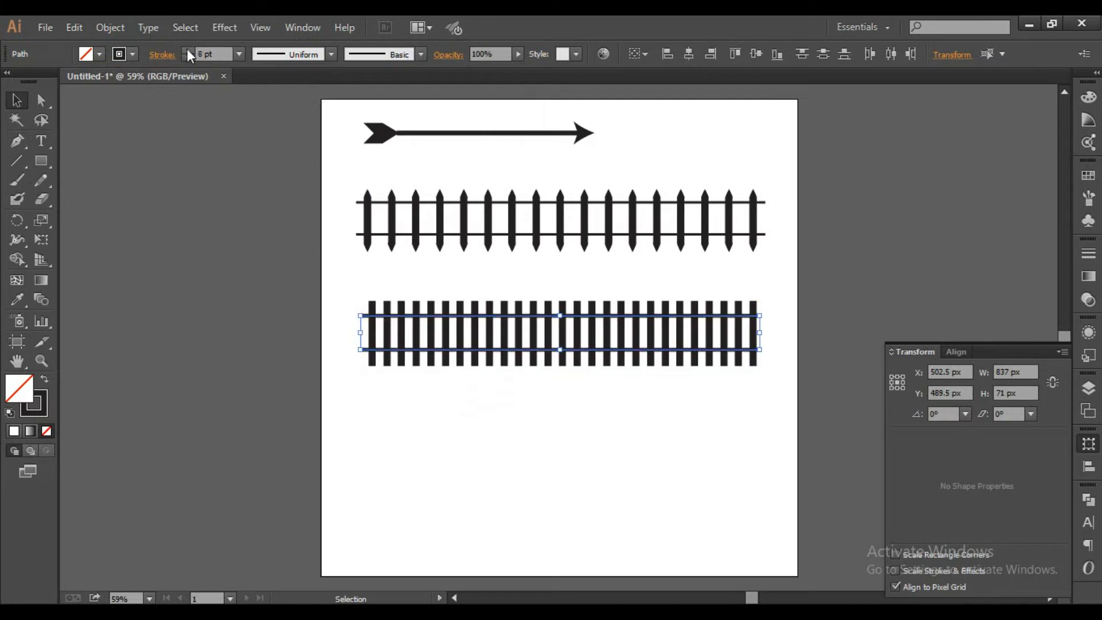
pyautogui.click(188, 50)
pyautogui.click(188, 51)
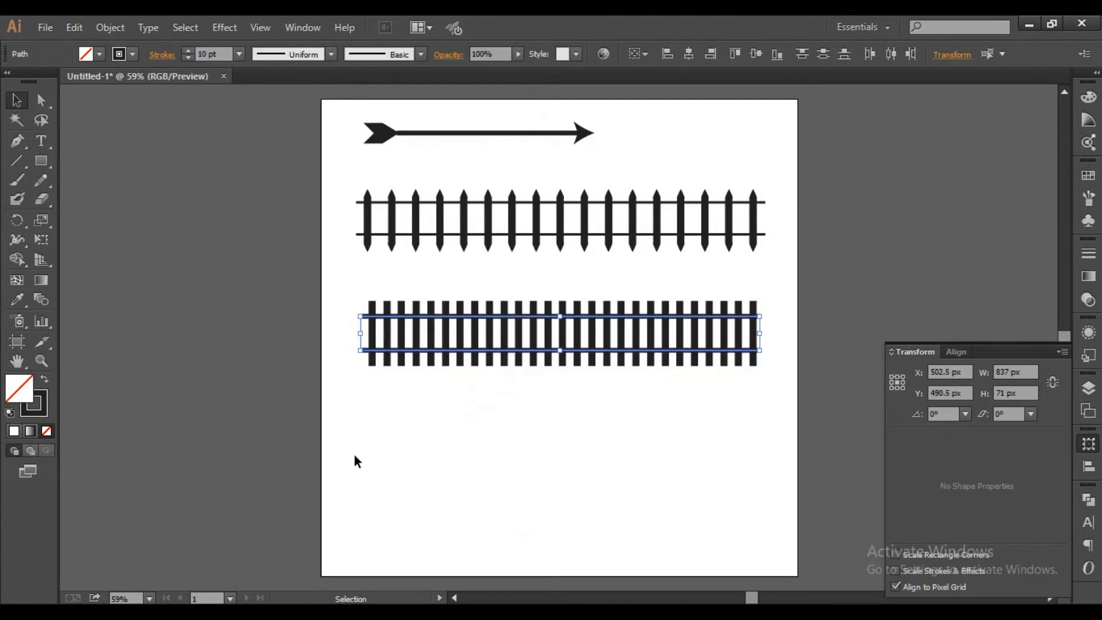
# Step: Change the stroke colour of the two lower horizontal rails to a dark brown swatch
pyautogui.click(41, 412)
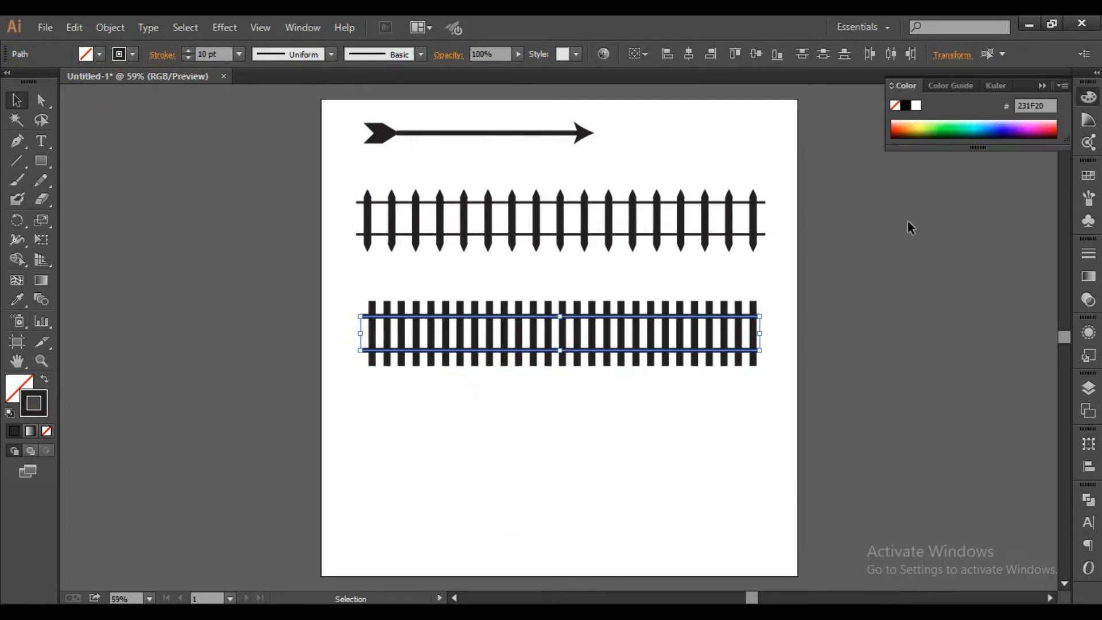
pyautogui.click(1088, 176)
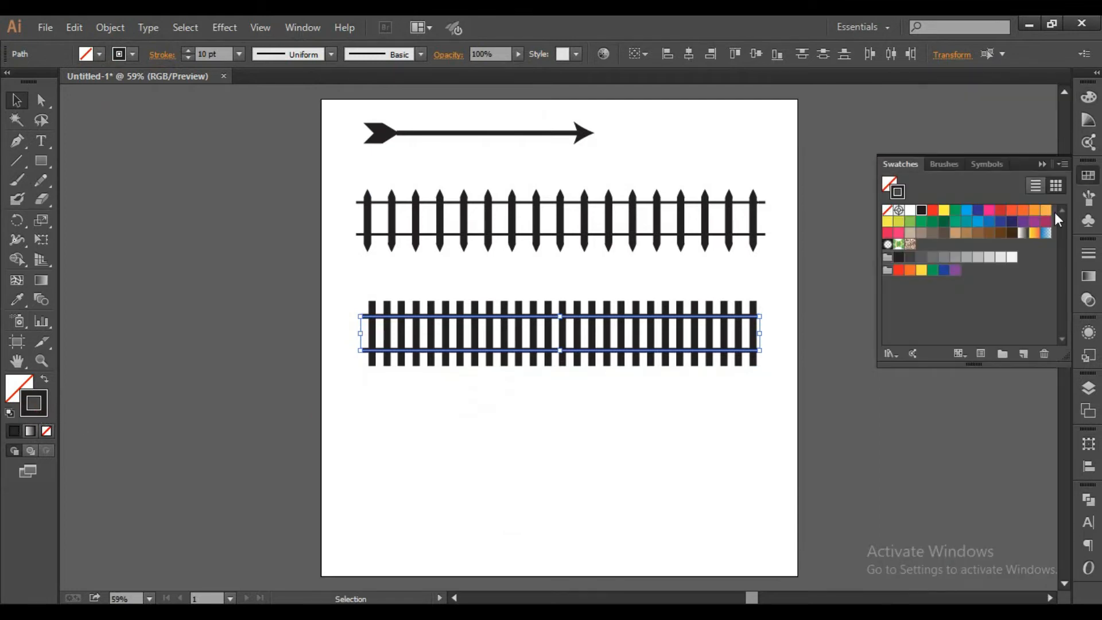
pyautogui.click(999, 234)
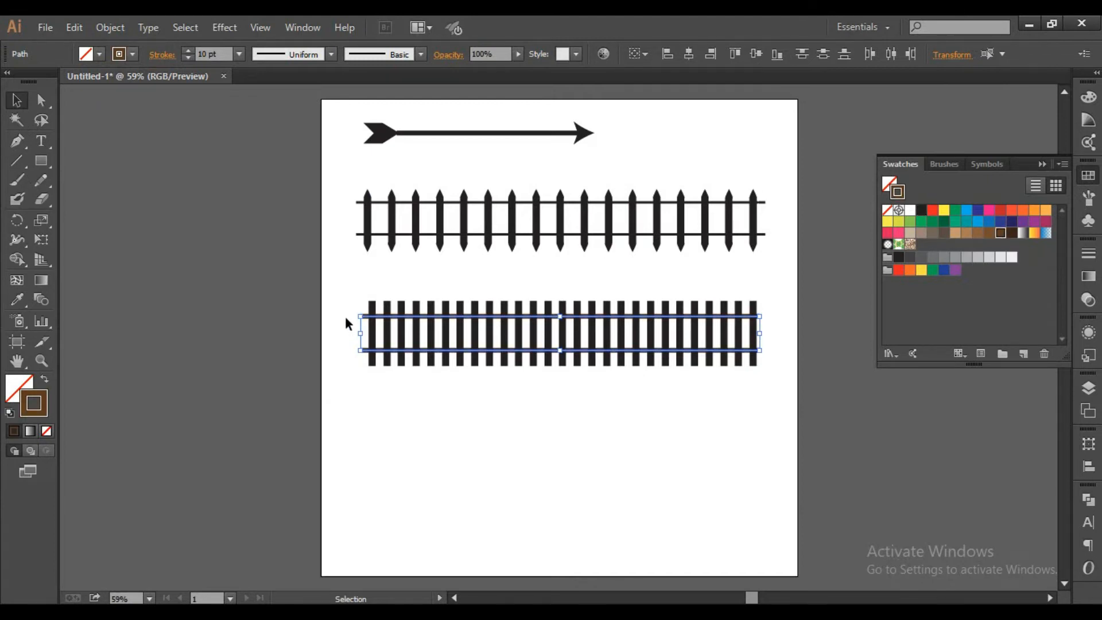
# Step: Bring the two brown rails to the front of the blended vertical bars
pyautogui.click(105, 30)
pyautogui.moveTo(175, 67)
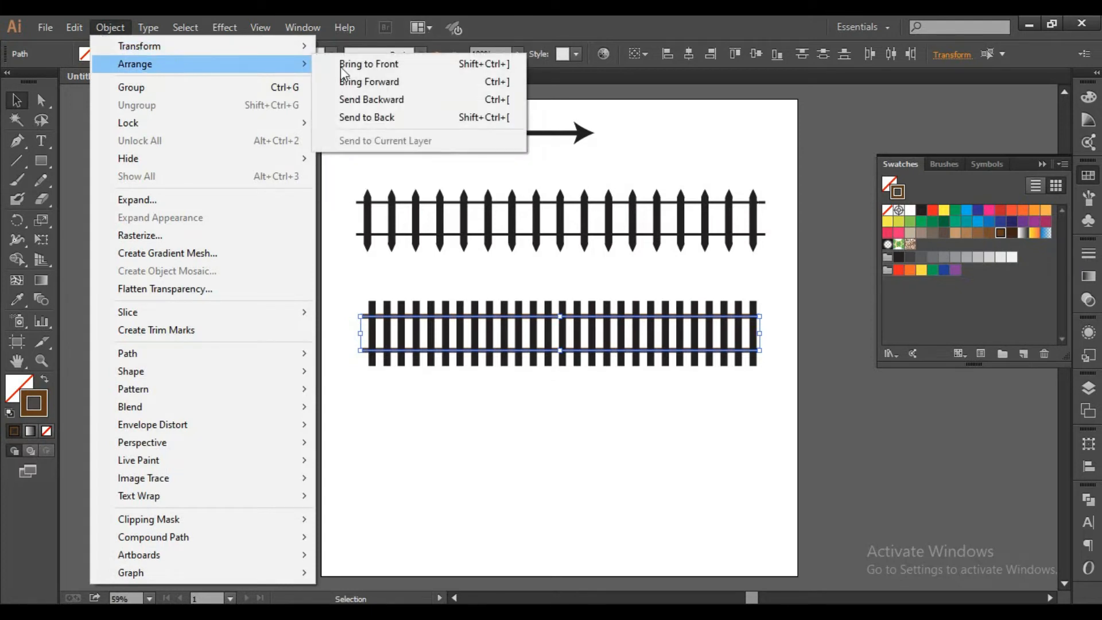
pyautogui.click(420, 67)
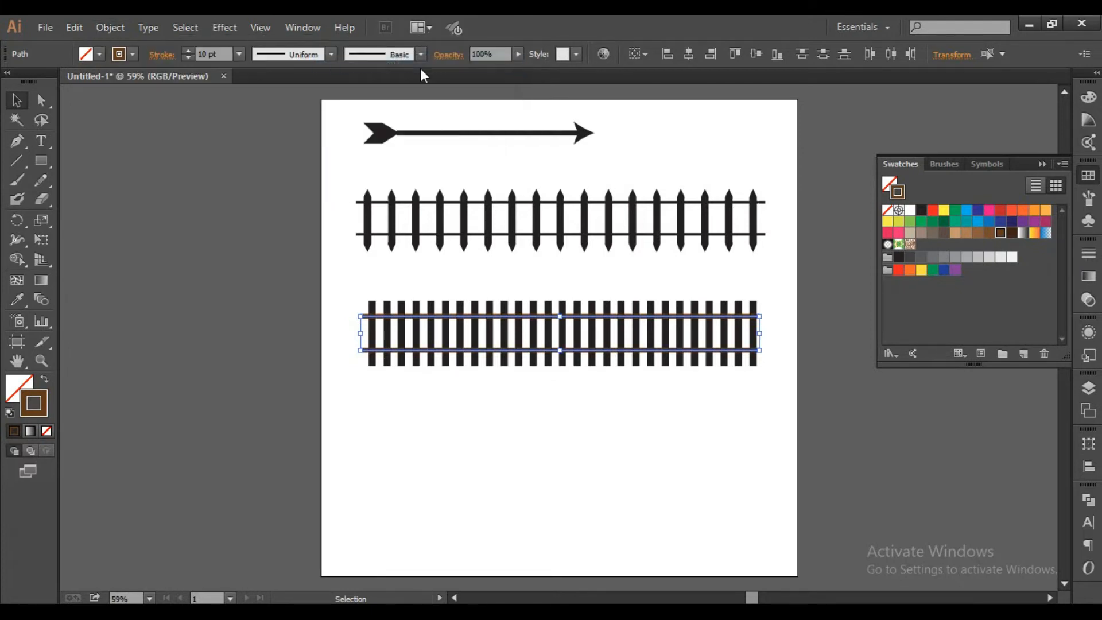
pyautogui.click(494, 473)
# Step: Change the stroke colour of the blended vertical bars to a medium-dark grey swatch
pyautogui.moveTo(359, 363); pyautogui.dragTo(739, 379)
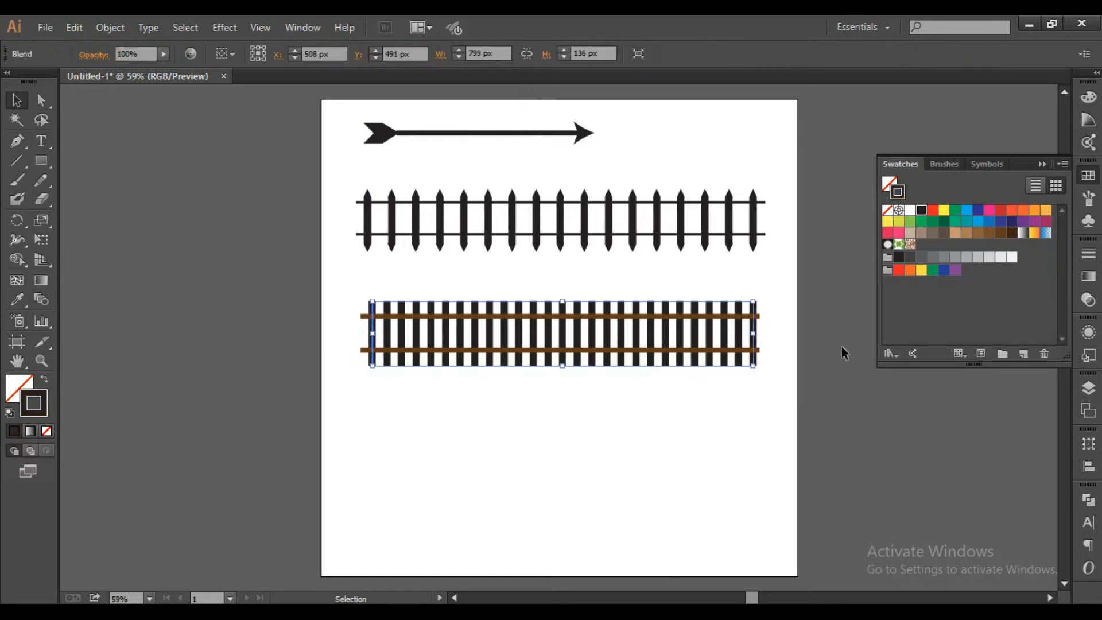
pyautogui.click(934, 258)
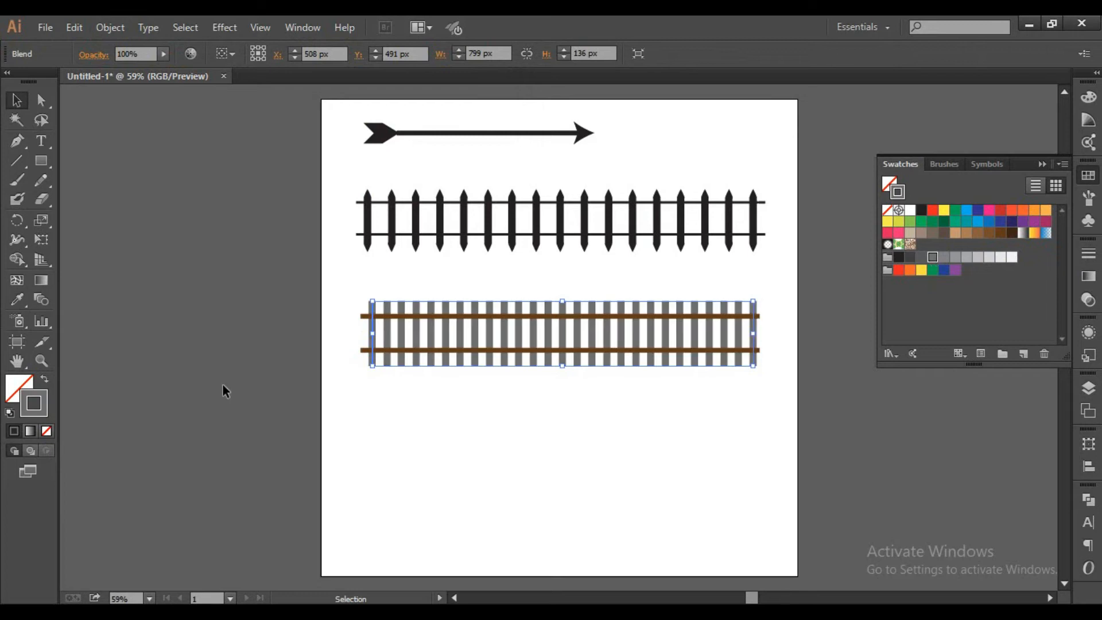
pyautogui.click(417, 401)
# Step: Group the brown rails and the grey blended bars into one object
pyautogui.moveTo(363, 309); pyautogui.dragTo(762, 389)
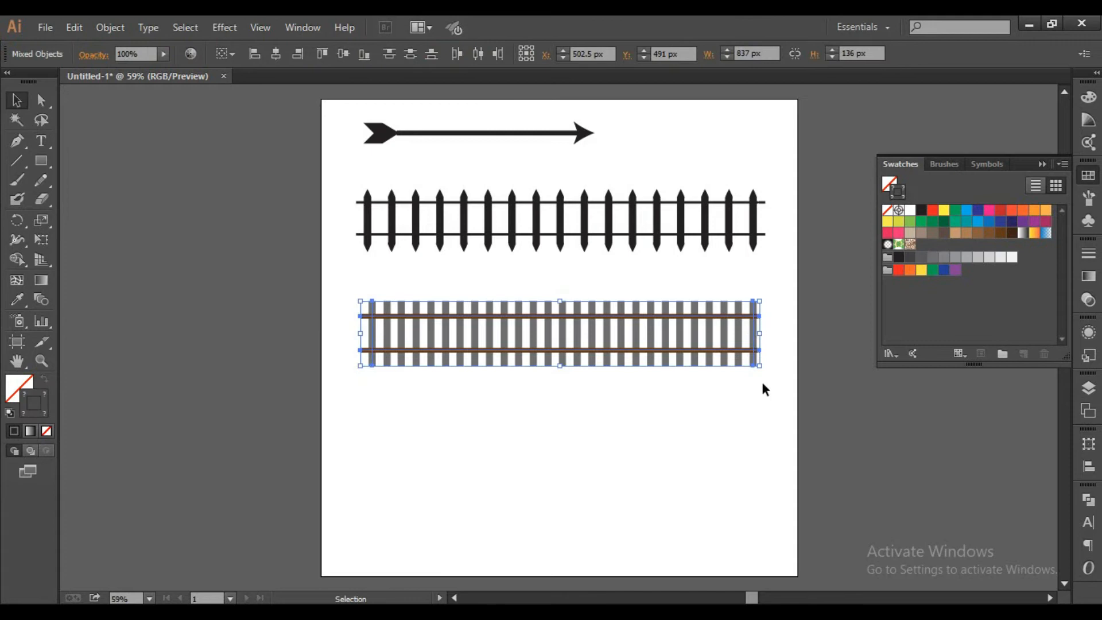
pyautogui.click(99, 33)
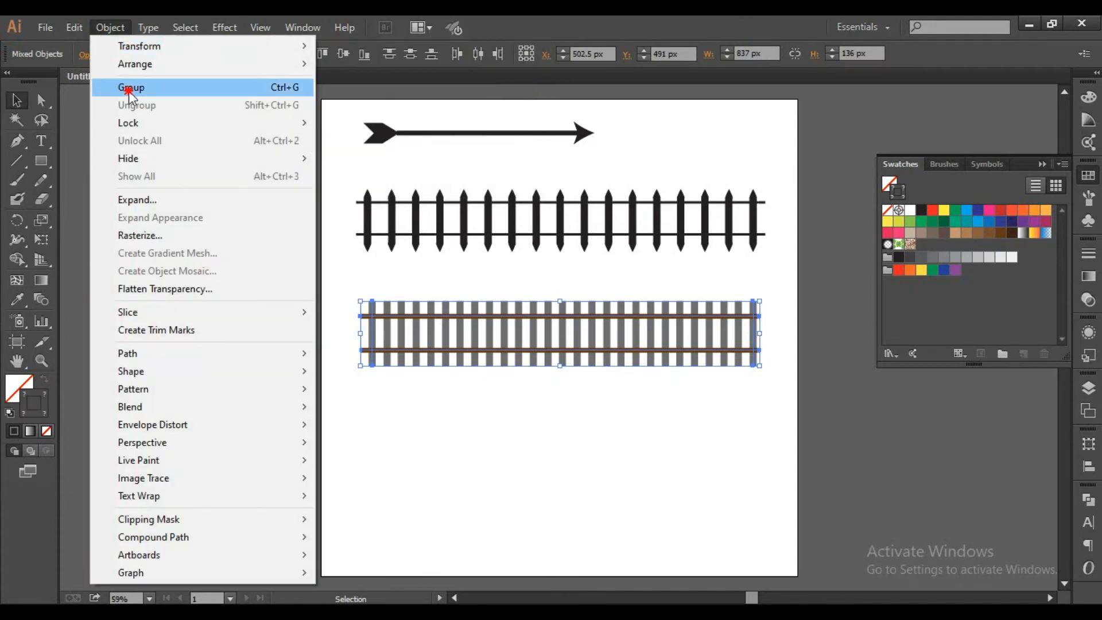
pyautogui.click(129, 90)
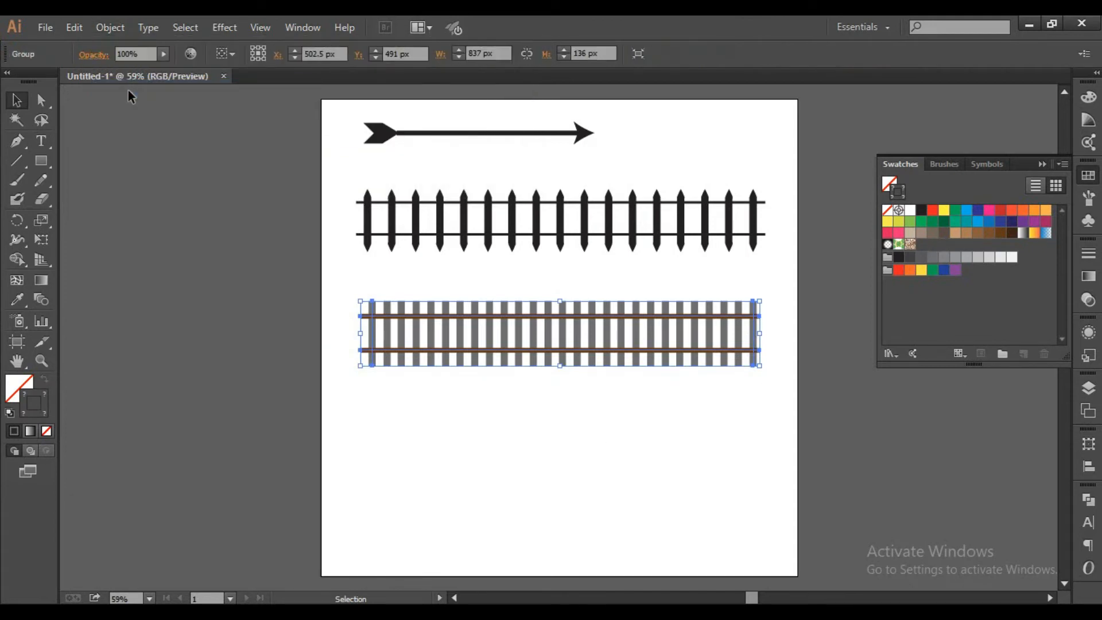
# Step: Apply a horizontal Flag warp with 100% bend to the grouped railway track
pyautogui.click(231, 29)
pyautogui.moveTo(295, 245)
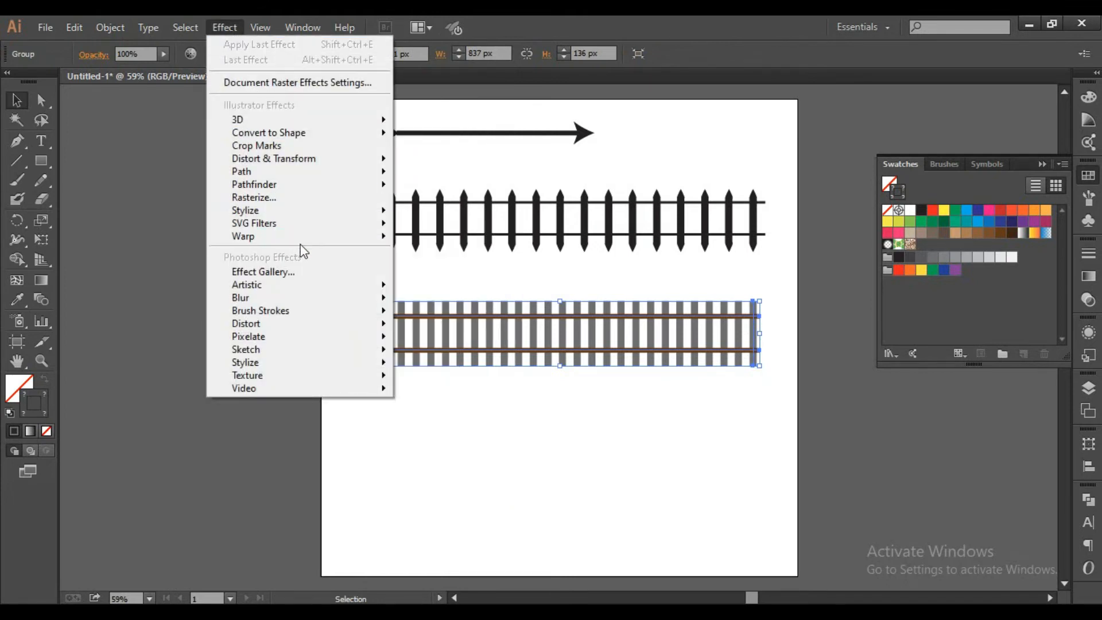
pyautogui.moveTo(315, 230)
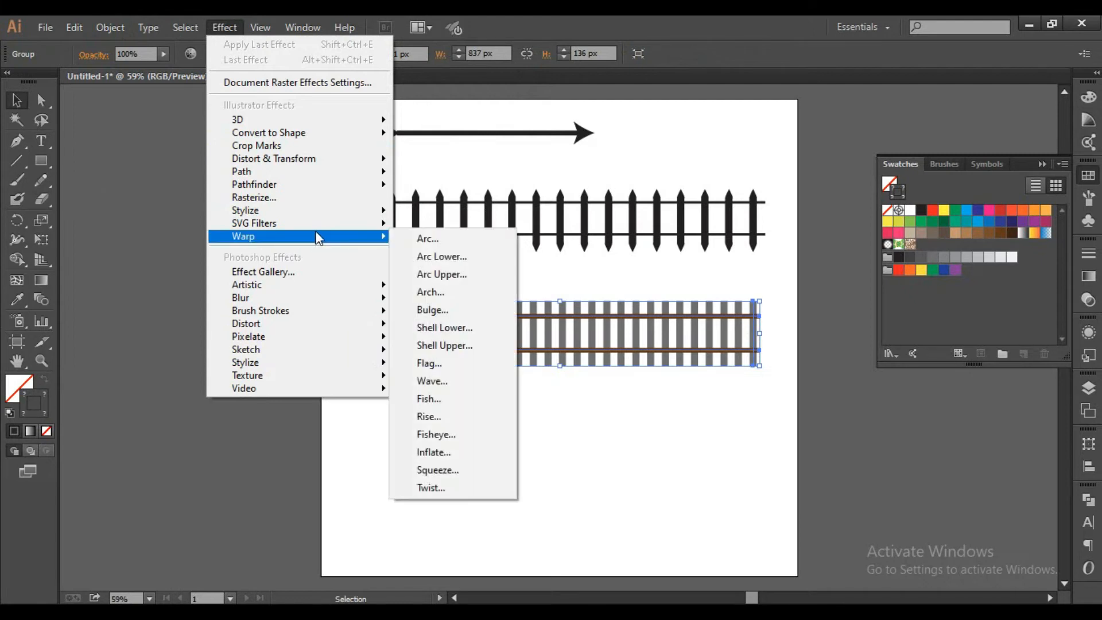
pyautogui.click(416, 239)
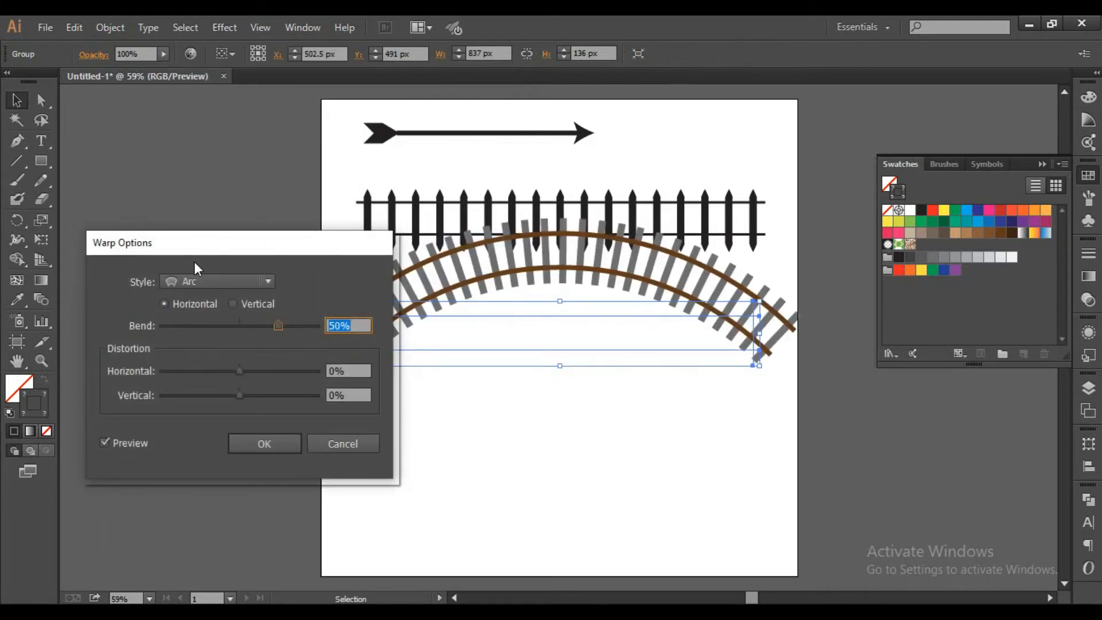
pyautogui.click(203, 280)
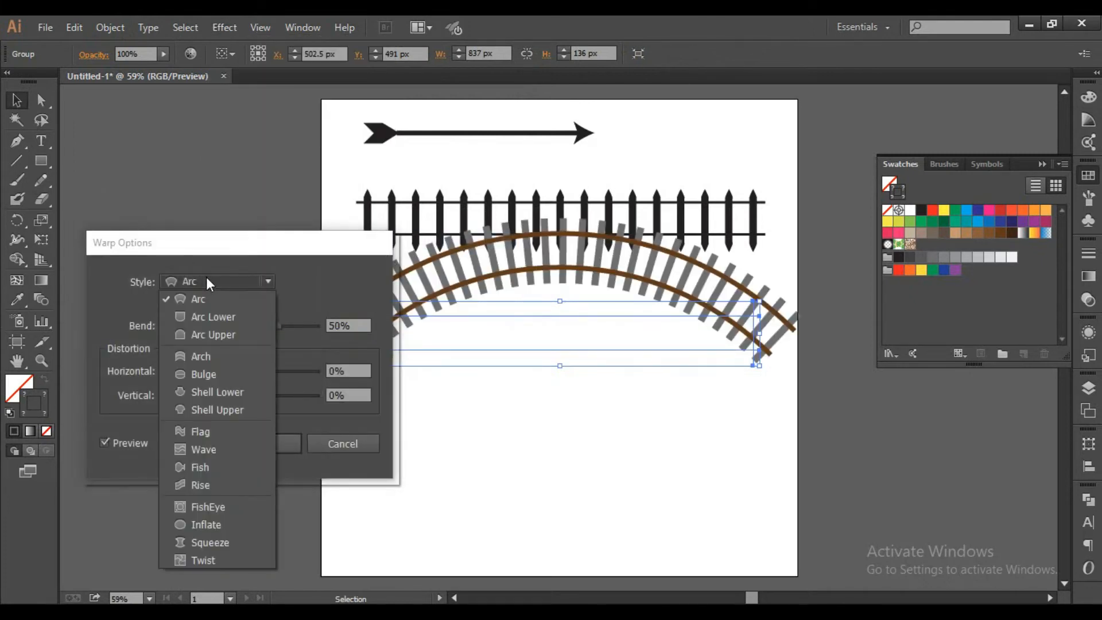
pyautogui.click(200, 431)
pyautogui.moveTo(221, 235); pyautogui.dragTo(172, 63)
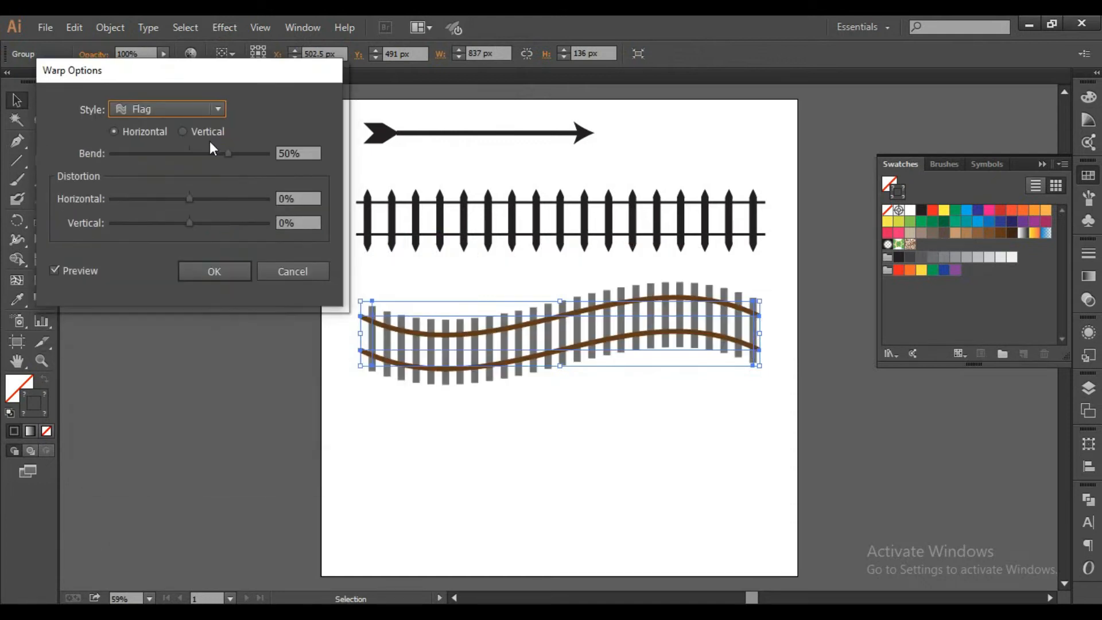
pyautogui.moveTo(225, 152); pyautogui.dragTo(274, 157)
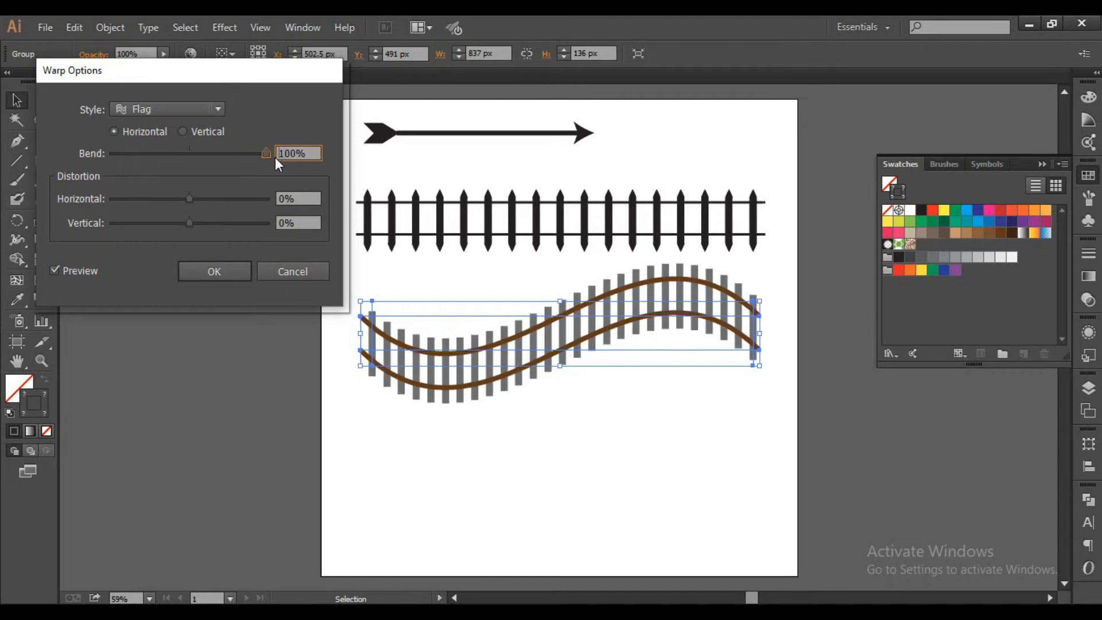
pyautogui.click(218, 271)
# Step: Move the warped railway track slightly upward and deselect it
pyautogui.click(587, 480)
pyautogui.moveTo(566, 360); pyautogui.dragTo(567, 349)
pyautogui.click(565, 452)
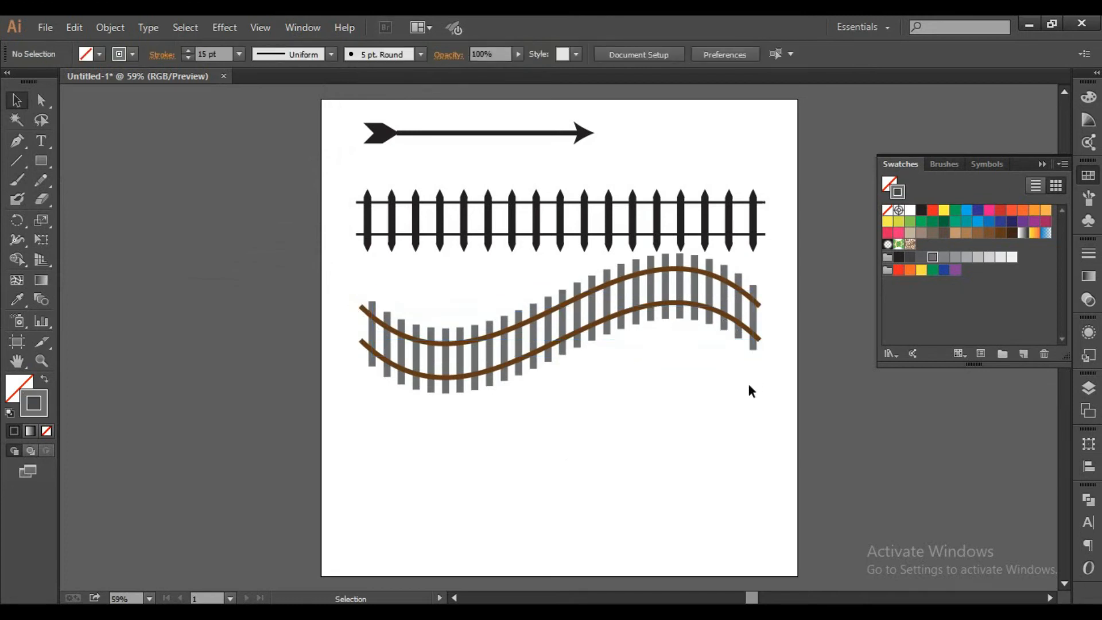
pyautogui.click(16, 160)
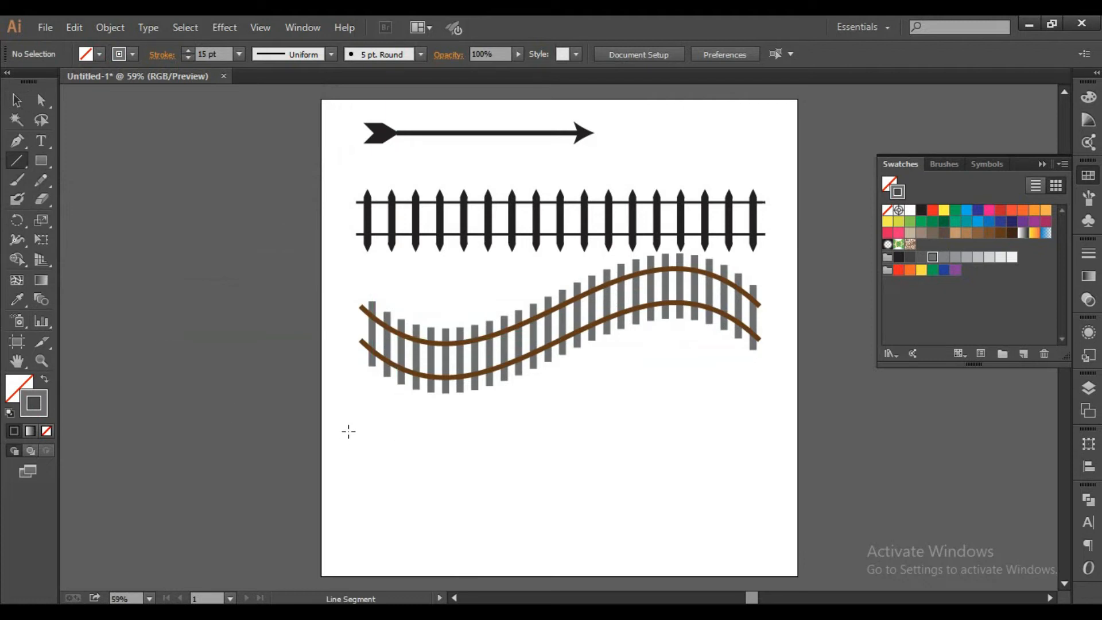
pyautogui.moveTo(348, 453); pyautogui.dragTo(779, 458)
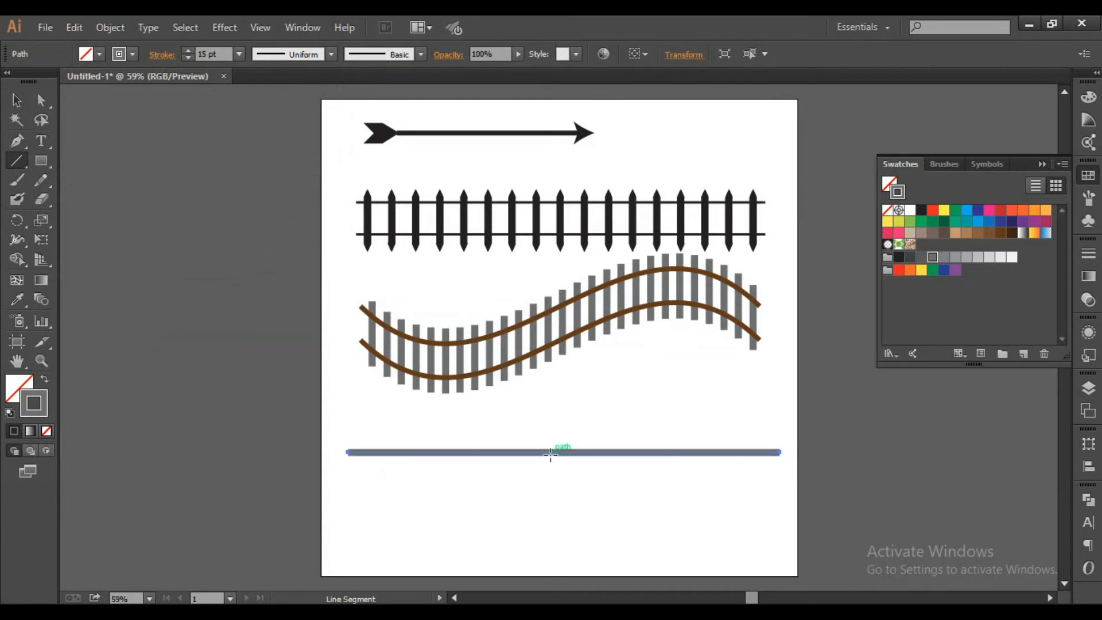
pyautogui.hotkey('ctrl', 'z')
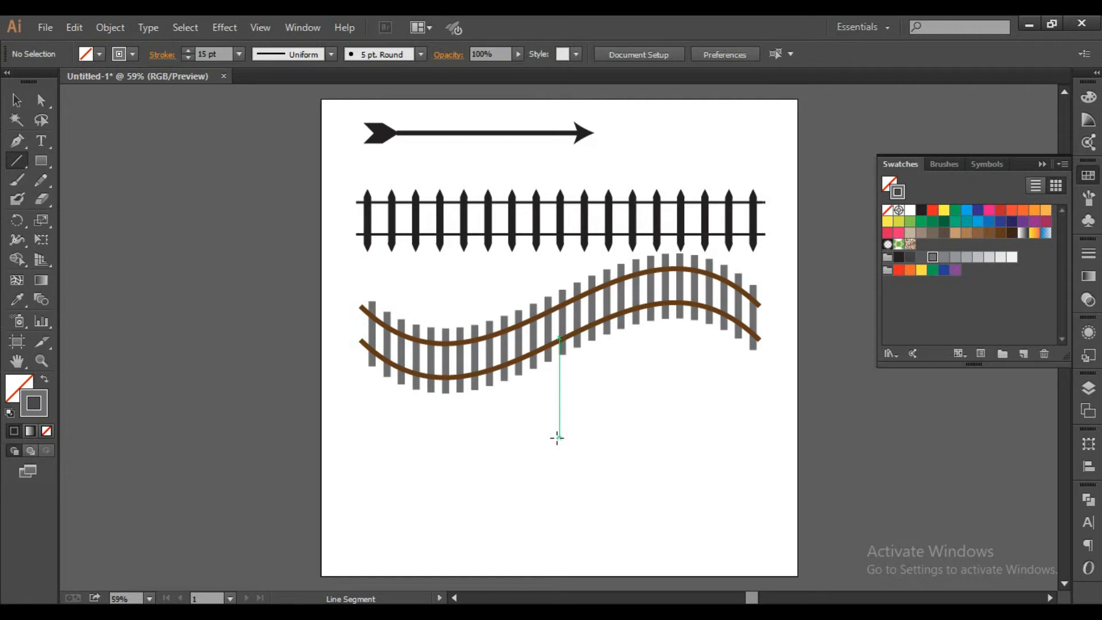
# Step: Create a new blank document with the preset settings
pyautogui.press('ctrl')
pyautogui.hotkey('ctrl', 'n')
pyautogui.press('Return')
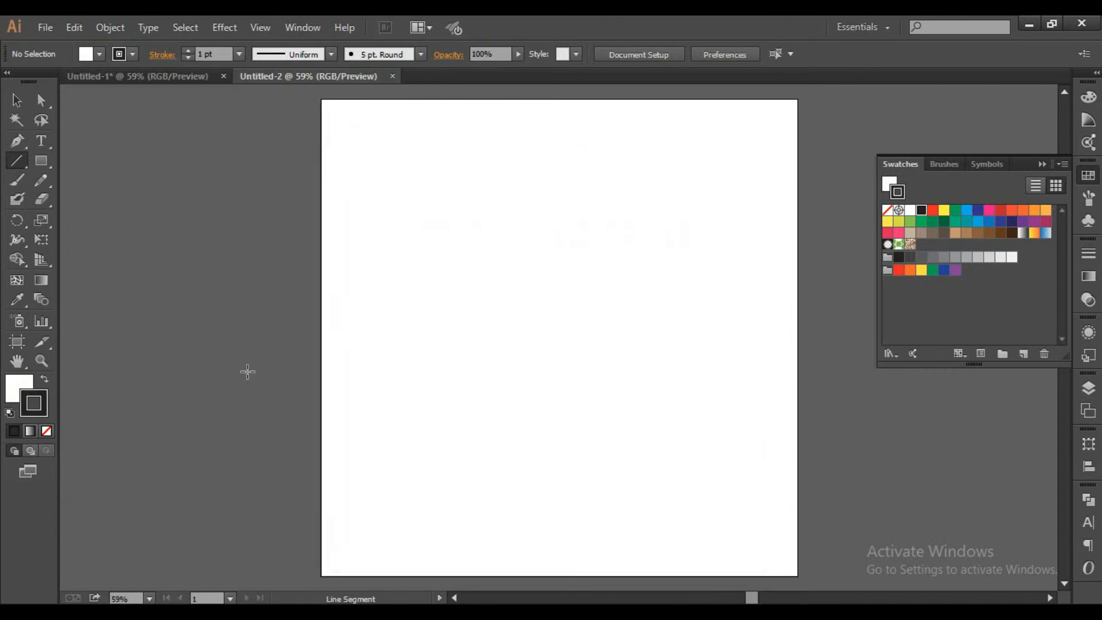
# Step: Draw a long horizontal line segment across the upper part of the artboard and set its stroke weight to 5 pt
pyautogui.click(12, 163)
pyautogui.moveTo(360, 184); pyautogui.dragTo(752, 185)
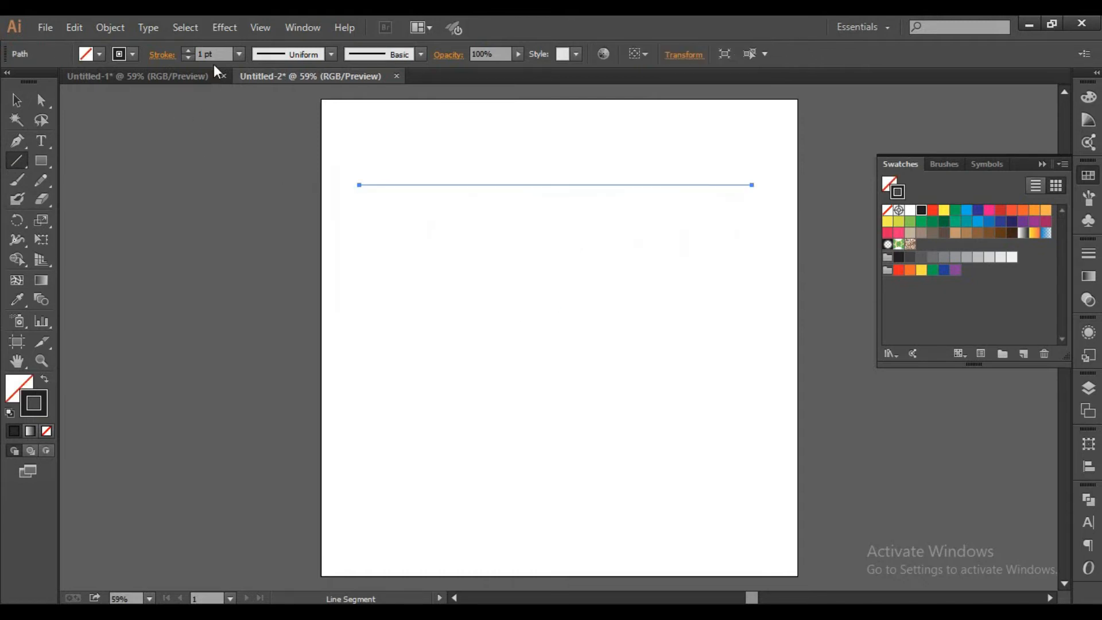
pyautogui.click(152, 51)
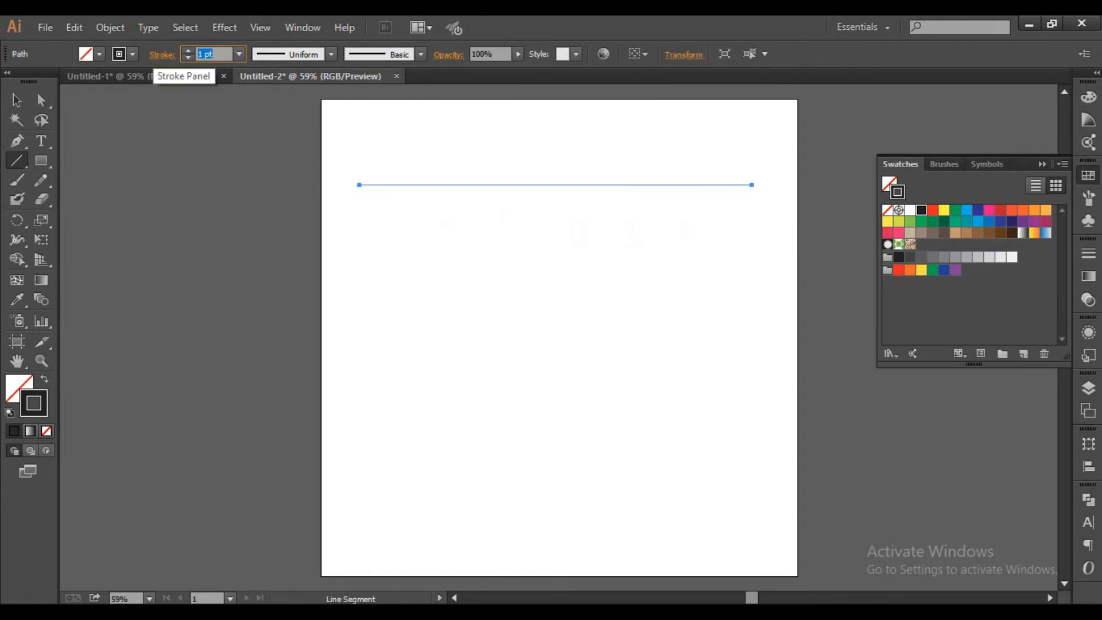
pyautogui.write('5')
pyautogui.press('Return')
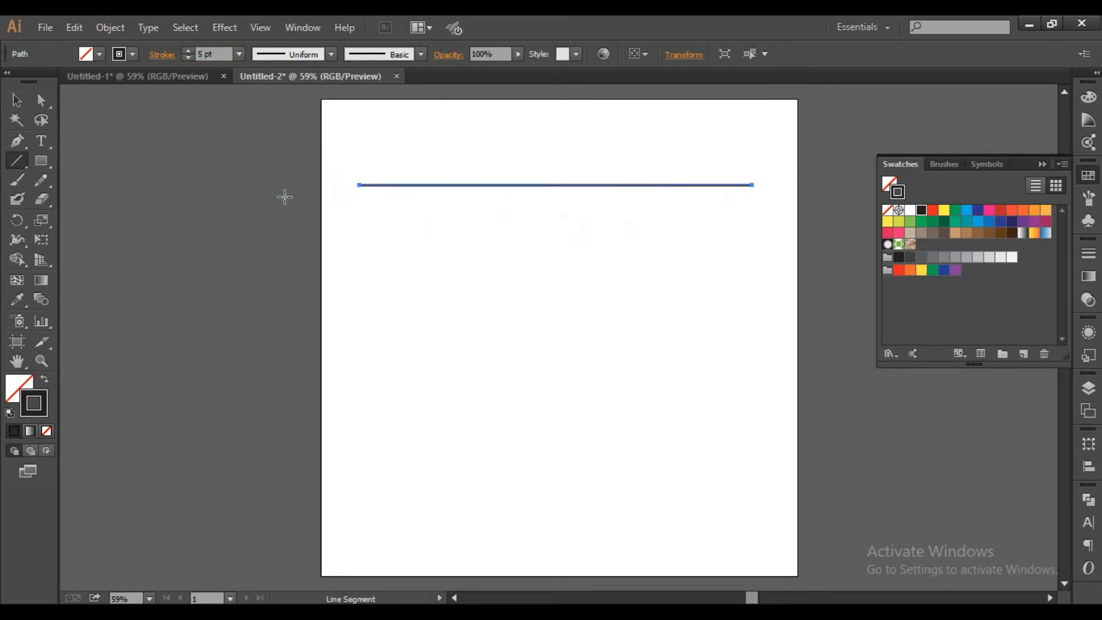
# Step: Start a Zig Zag distortion on the horizontal line with preview on and smooth points
pyautogui.click(223, 27)
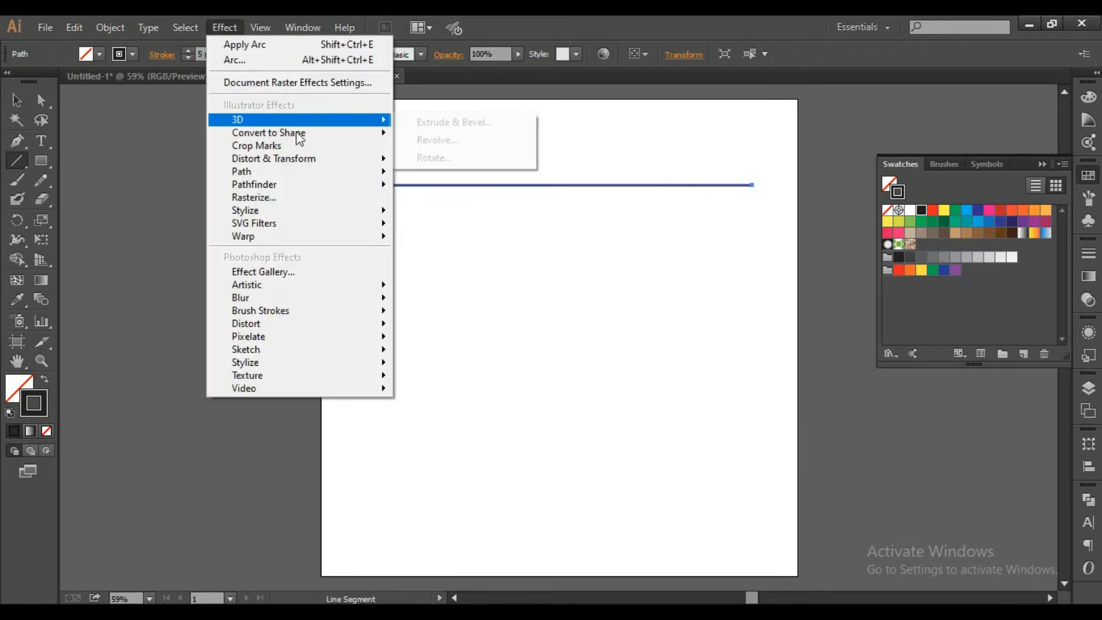
pyautogui.moveTo(335, 187)
pyautogui.moveTo(332, 163)
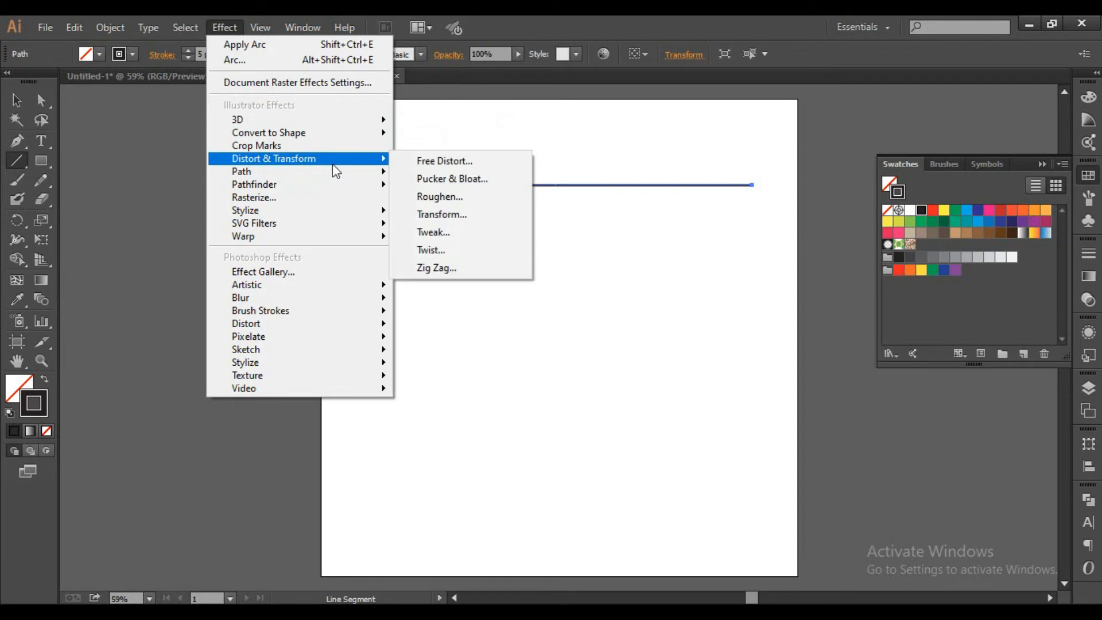
pyautogui.click(439, 268)
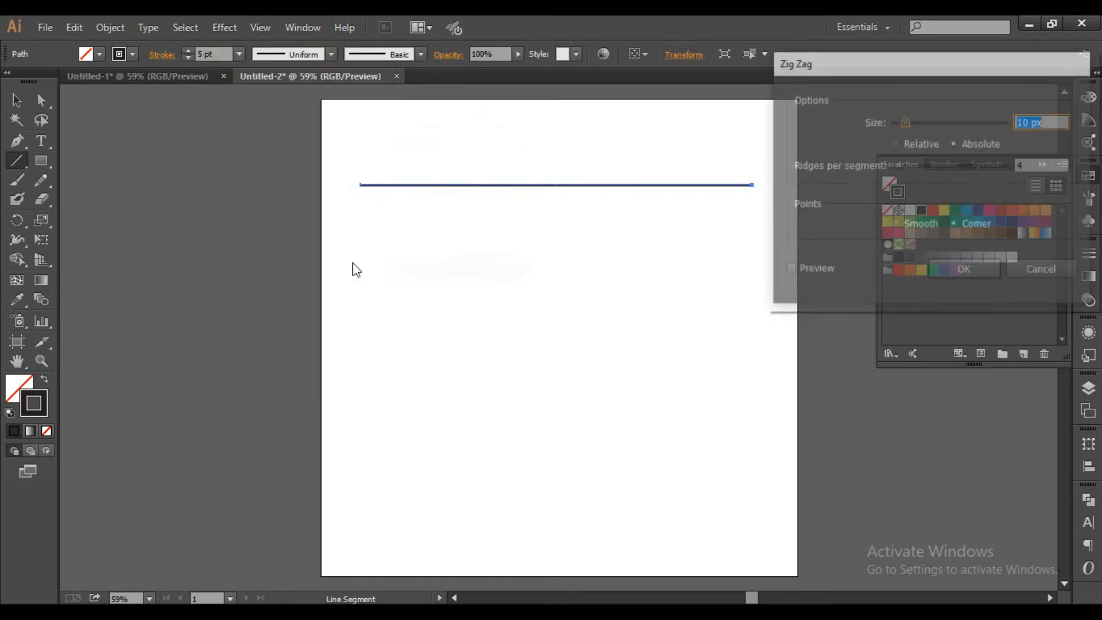
pyautogui.click(789, 270)
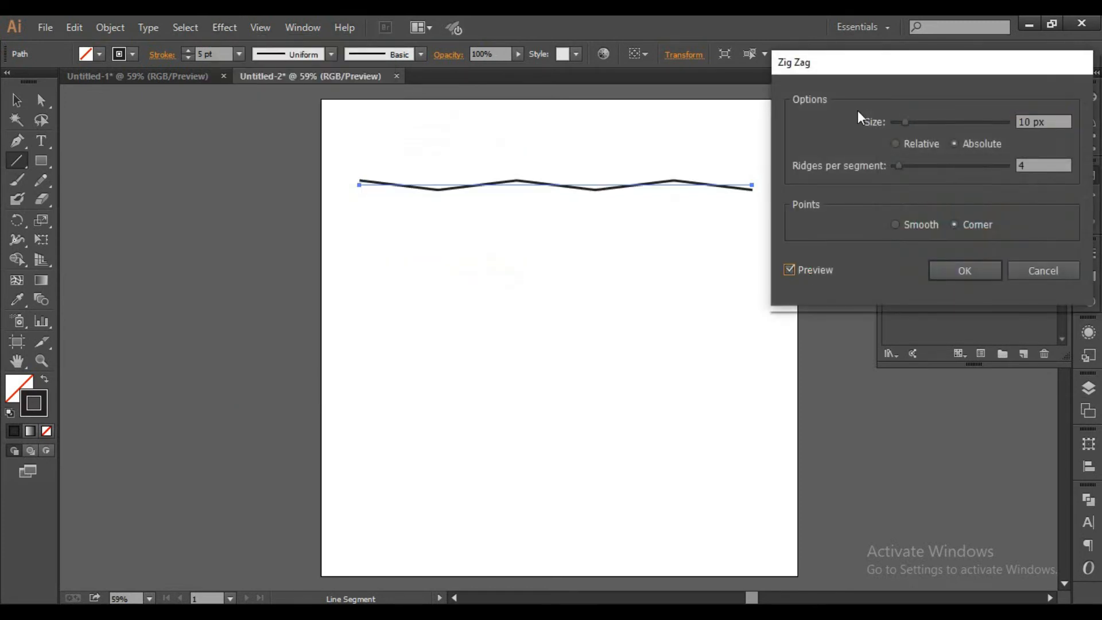
pyautogui.moveTo(867, 67); pyautogui.dragTo(150, 264)
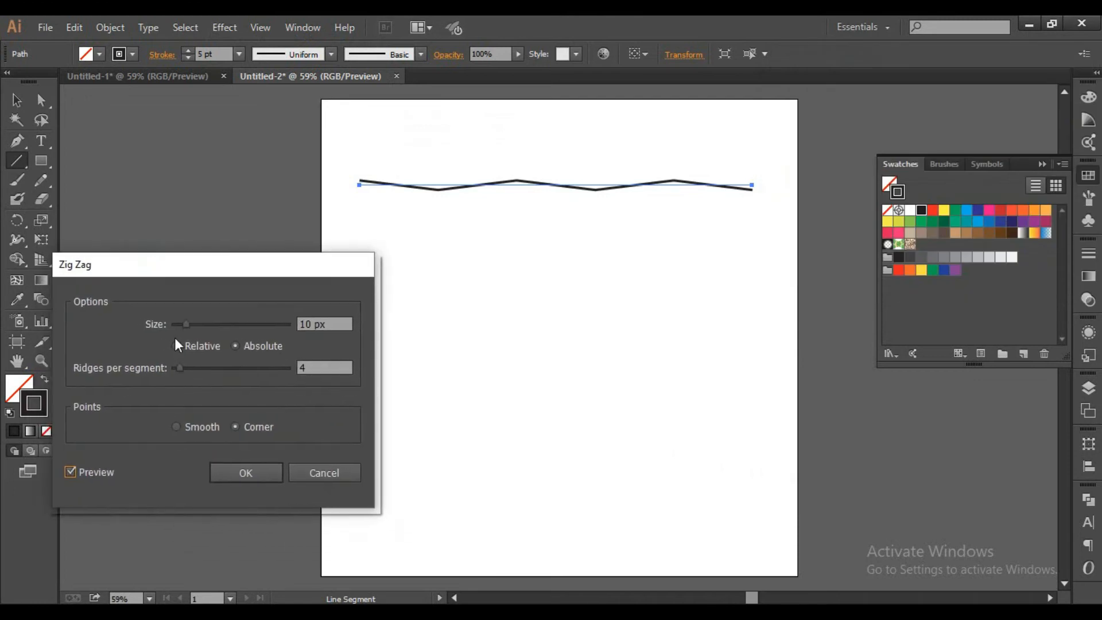
pyautogui.click(203, 428)
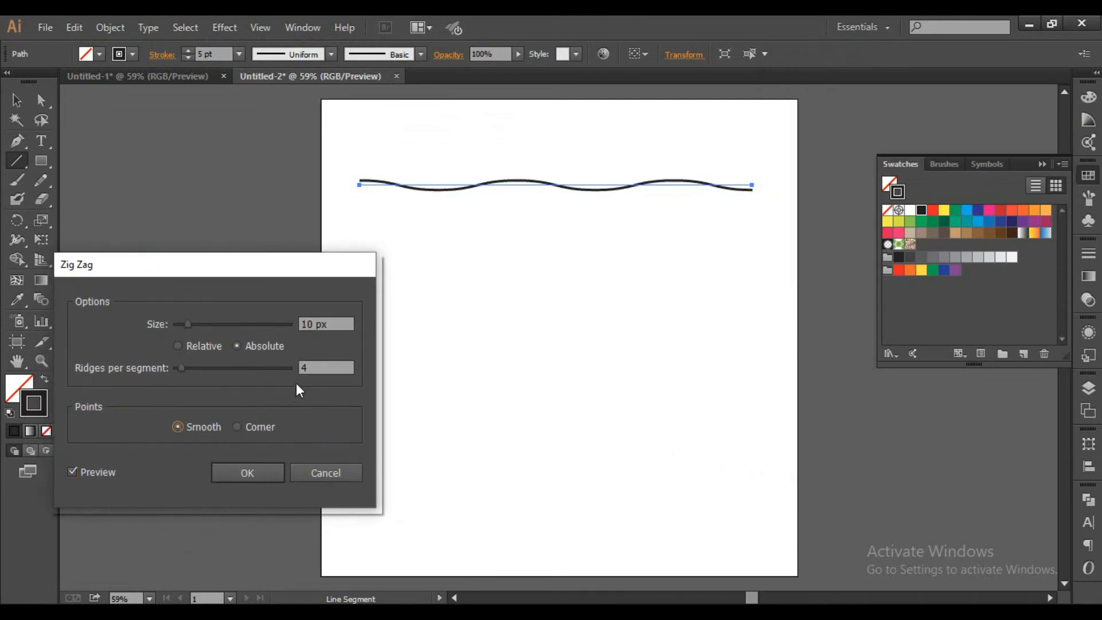
# Step: Set the Zig Zag effect to 15 ridges per segment, apply it and deselect the wavy line
pyautogui.click(319, 368)
pyautogui.press('Up')
pyautogui.press('Up')
pyautogui.press('Up')
pyautogui.press('Up')
pyautogui.press('Up')
pyautogui.press('Up')
pyautogui.press('Up')
pyautogui.press('Up')
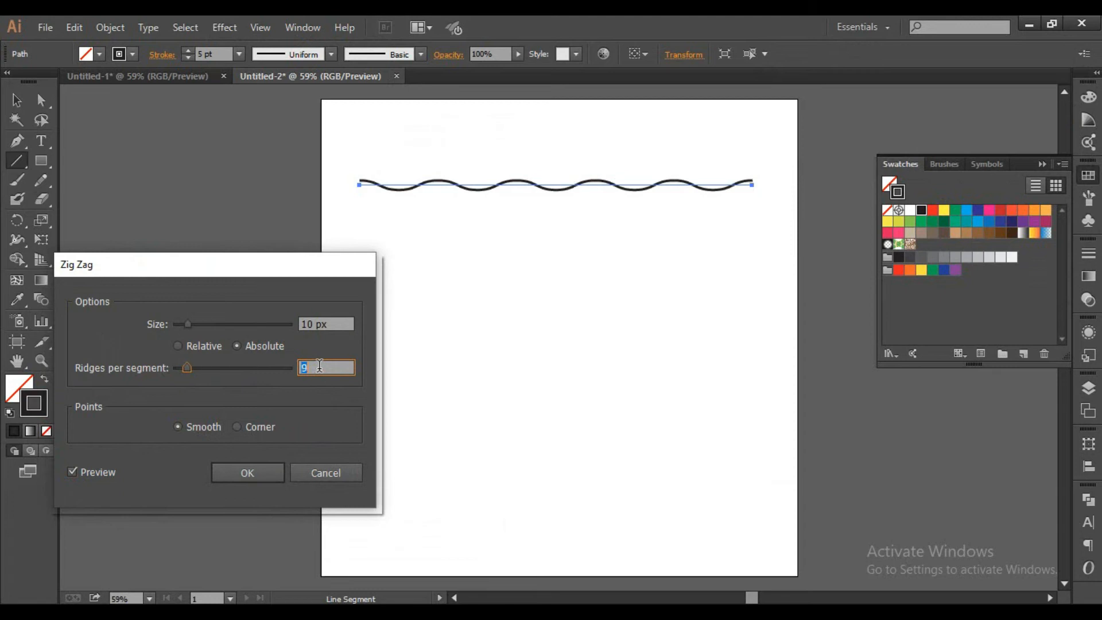
pyautogui.press('Up')
pyautogui.press('Up')
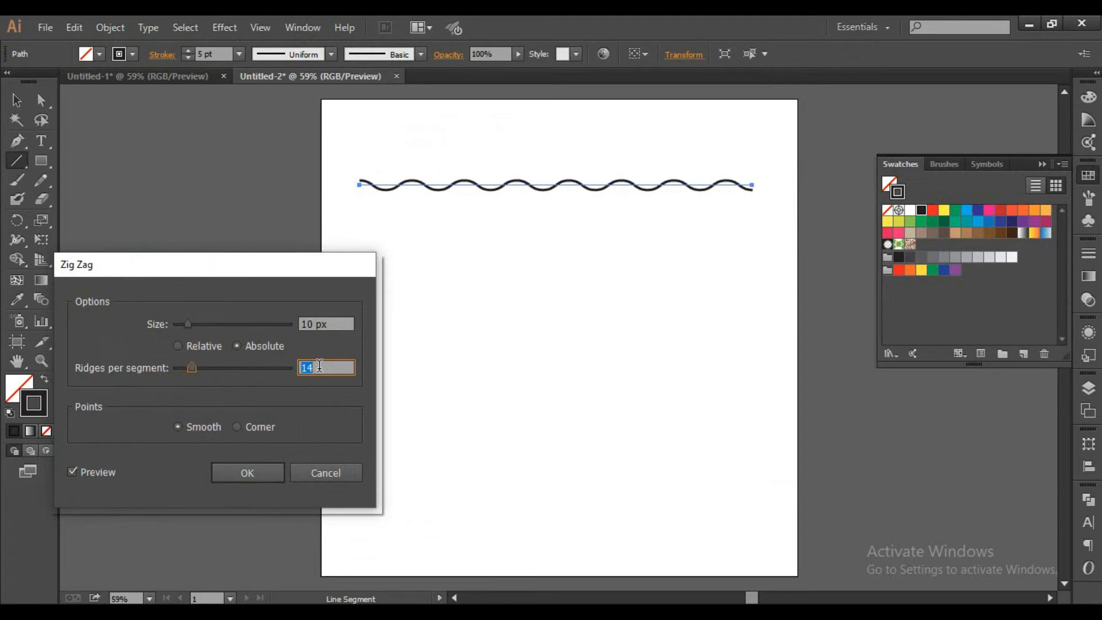
pyautogui.press('Up')
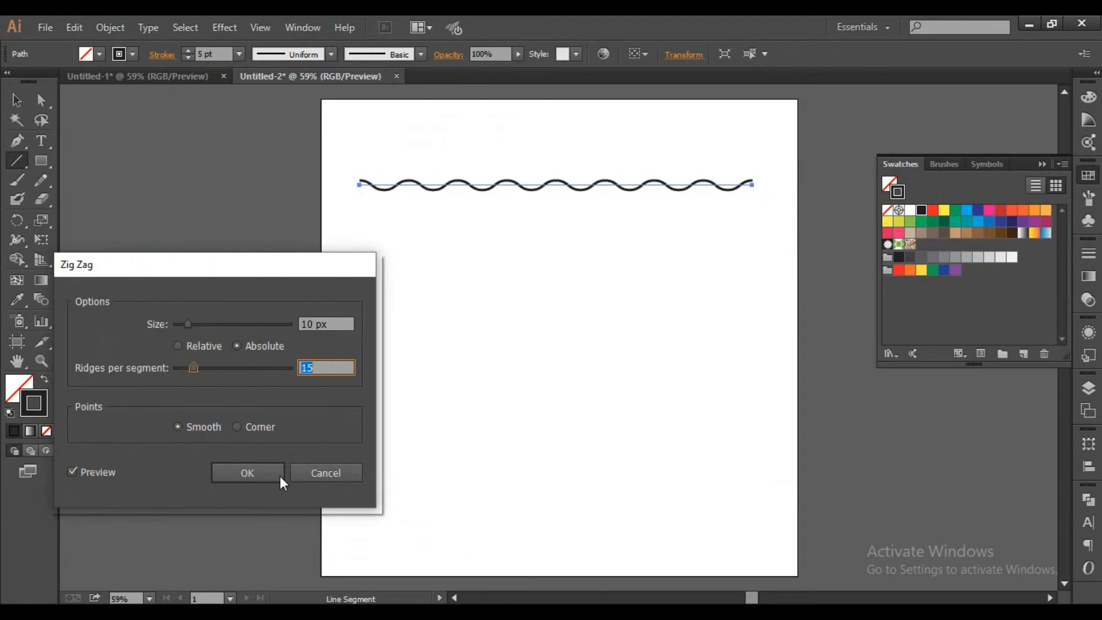
pyautogui.click(238, 480)
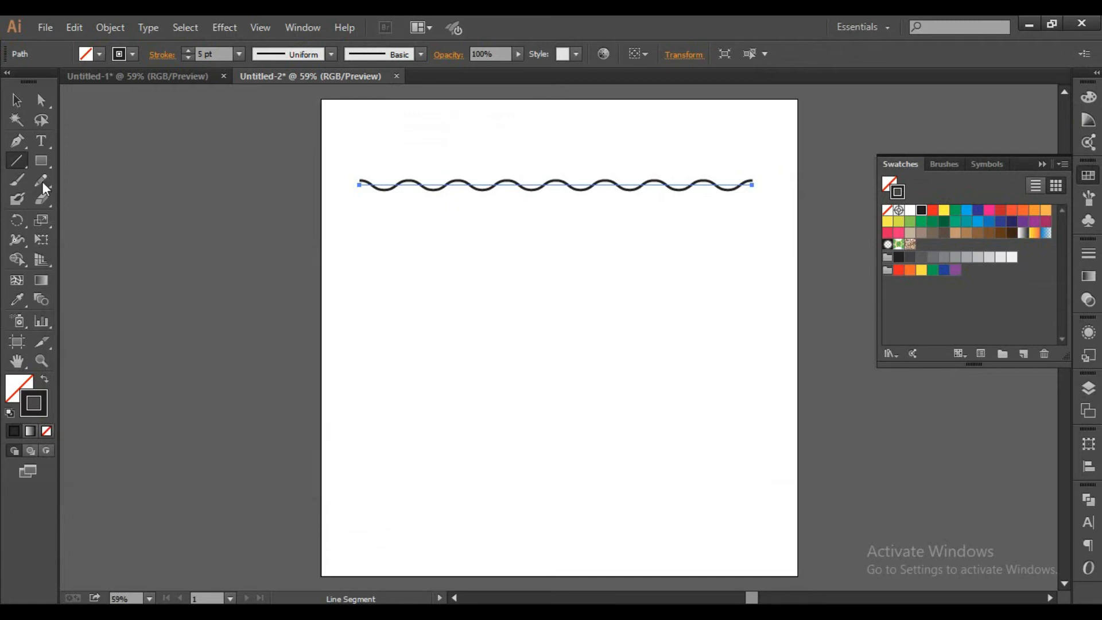
pyautogui.click(16, 100)
pyautogui.click(337, 466)
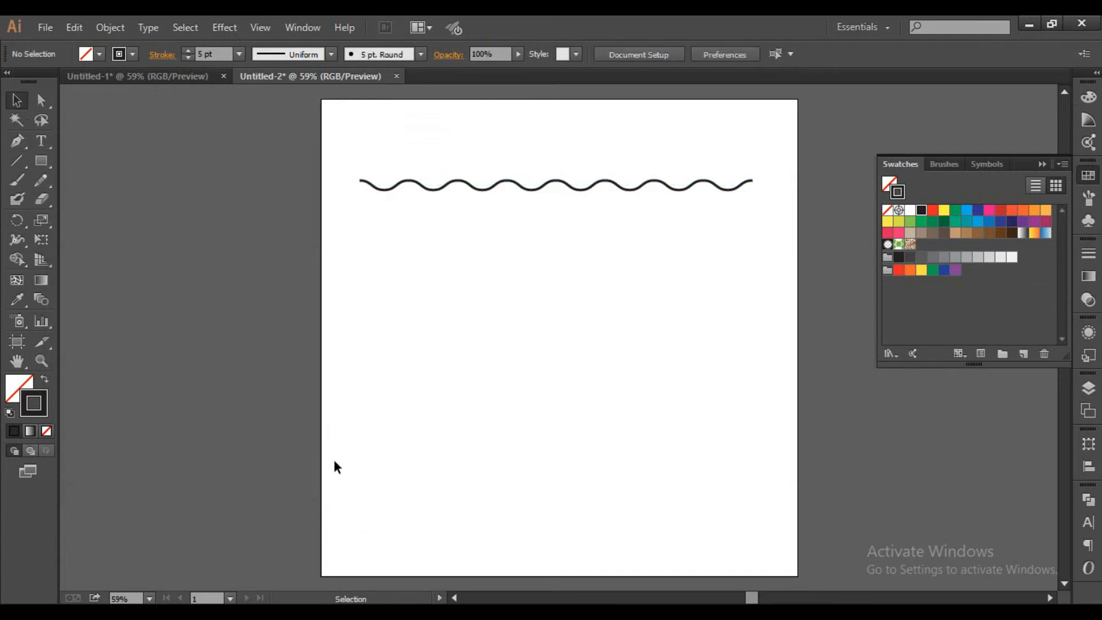
# Step: Copy the wavy line and paste the duplicate below it at the middle of the artboard
pyautogui.click(539, 188)
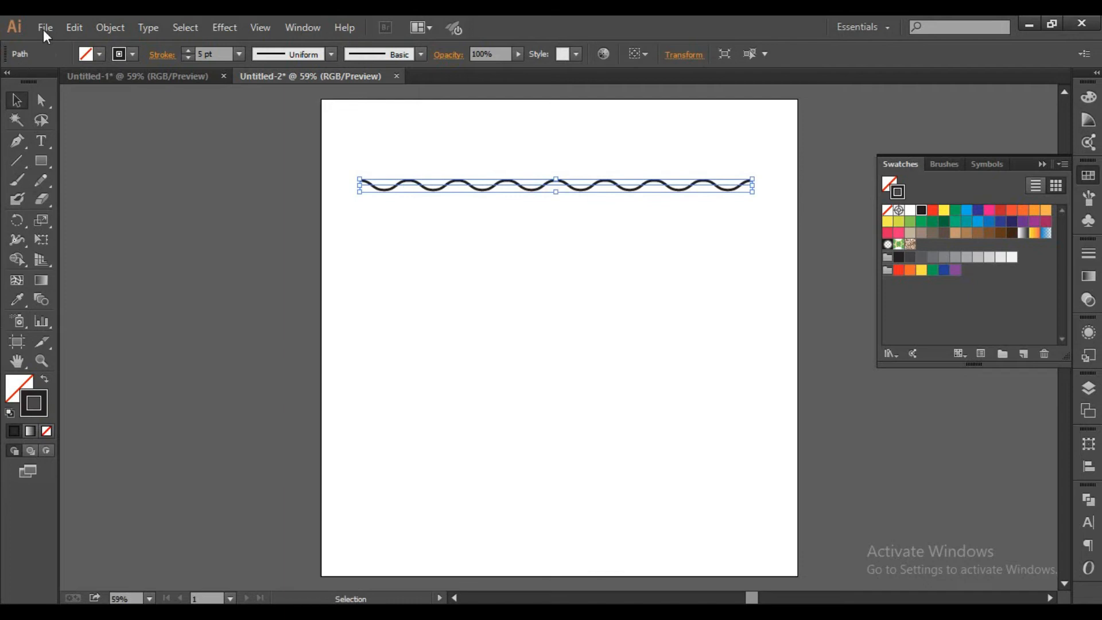
pyautogui.click(112, 23)
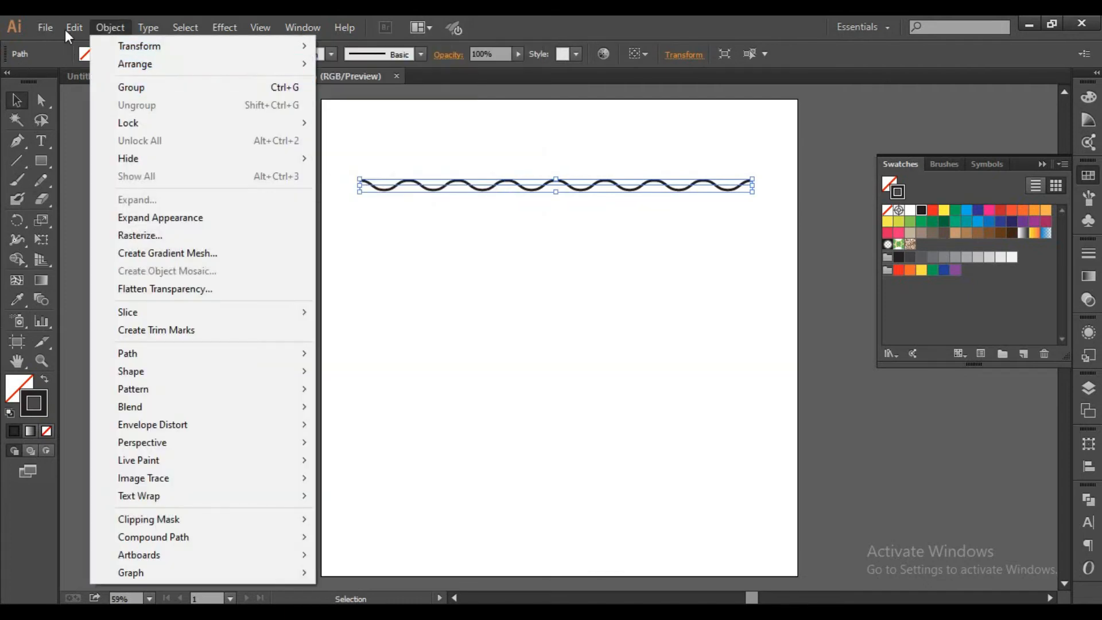
pyautogui.moveTo(74, 30)
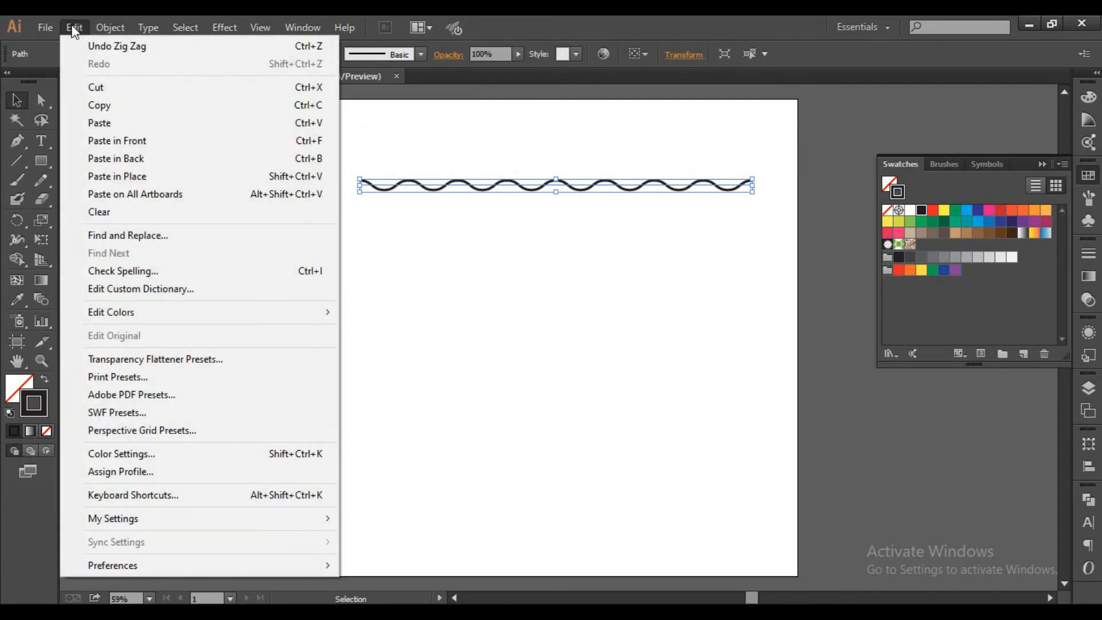
pyautogui.click(101, 105)
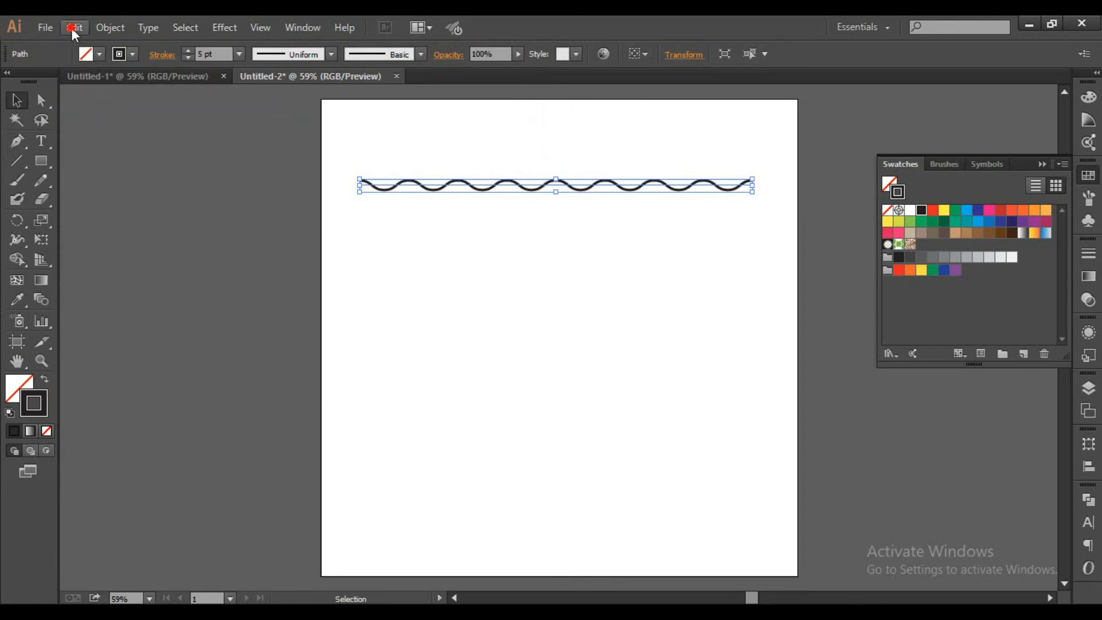
pyautogui.click(71, 27)
pyautogui.click(98, 121)
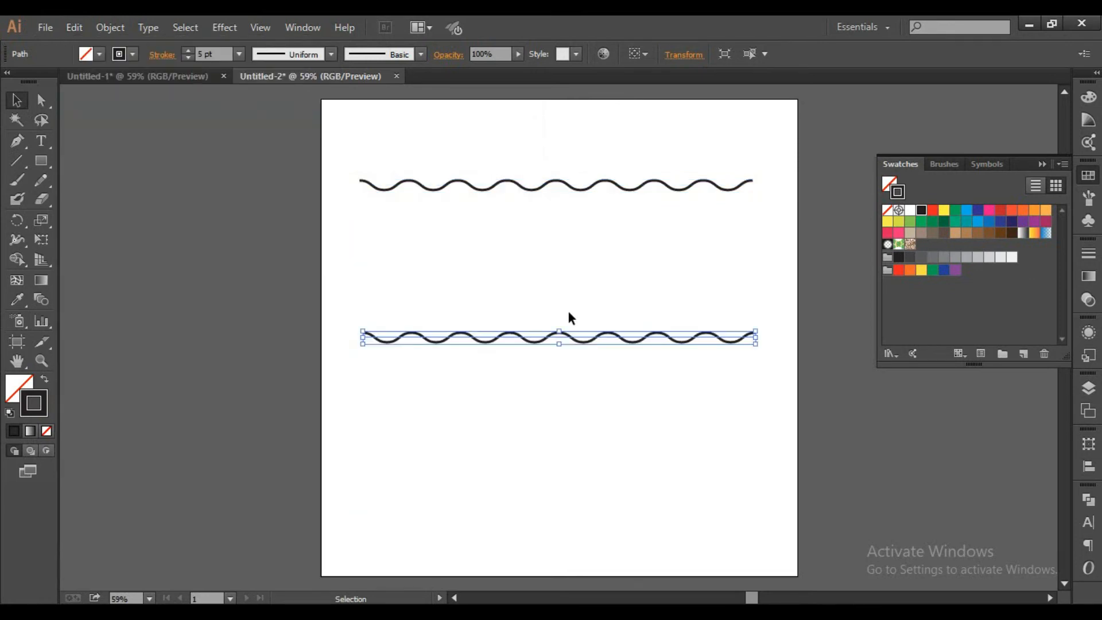
pyautogui.click(572, 370)
# Step: Select both wavy lines and set the blend spacing to 10 specified steps
pyautogui.moveTo(544, 150); pyautogui.dragTo(537, 368)
pyautogui.click(82, 25)
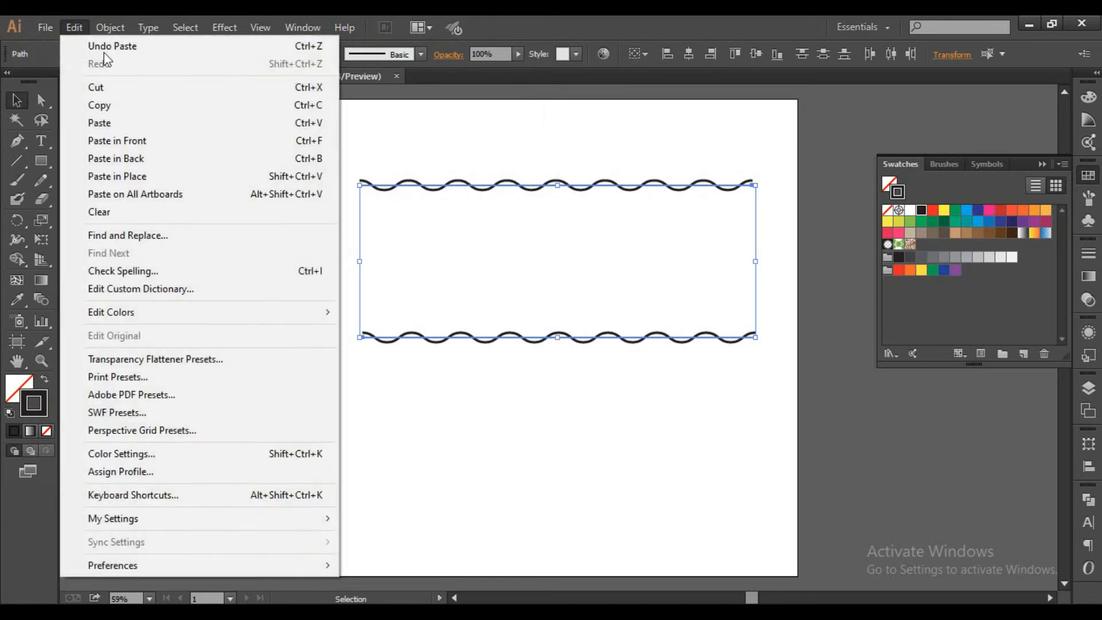
pyautogui.moveTo(112, 27)
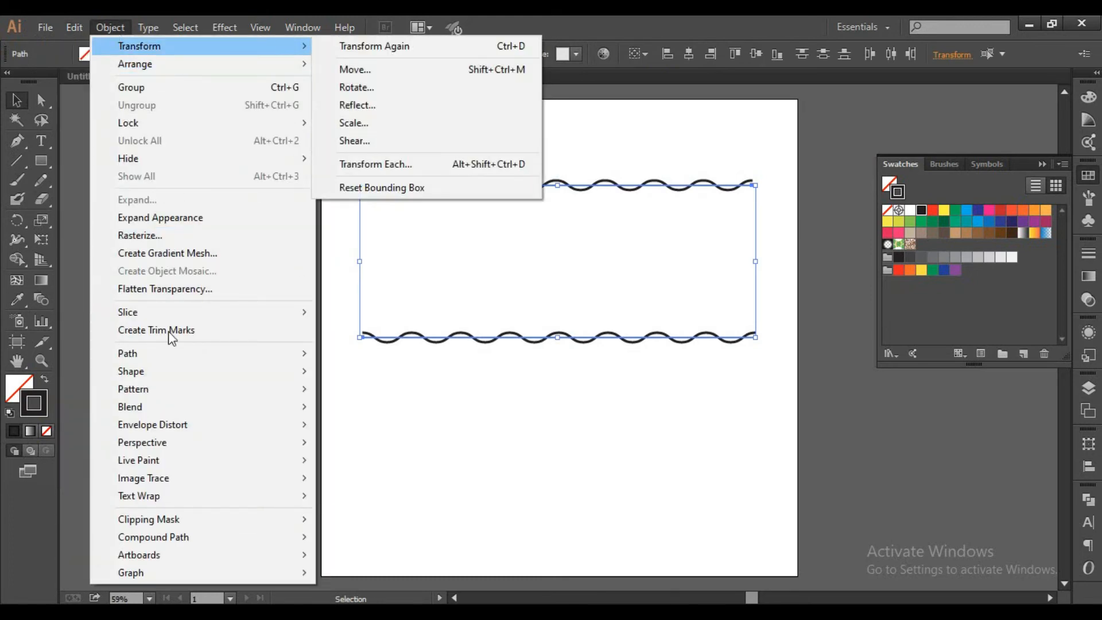
pyautogui.moveTo(209, 405)
pyautogui.click(401, 454)
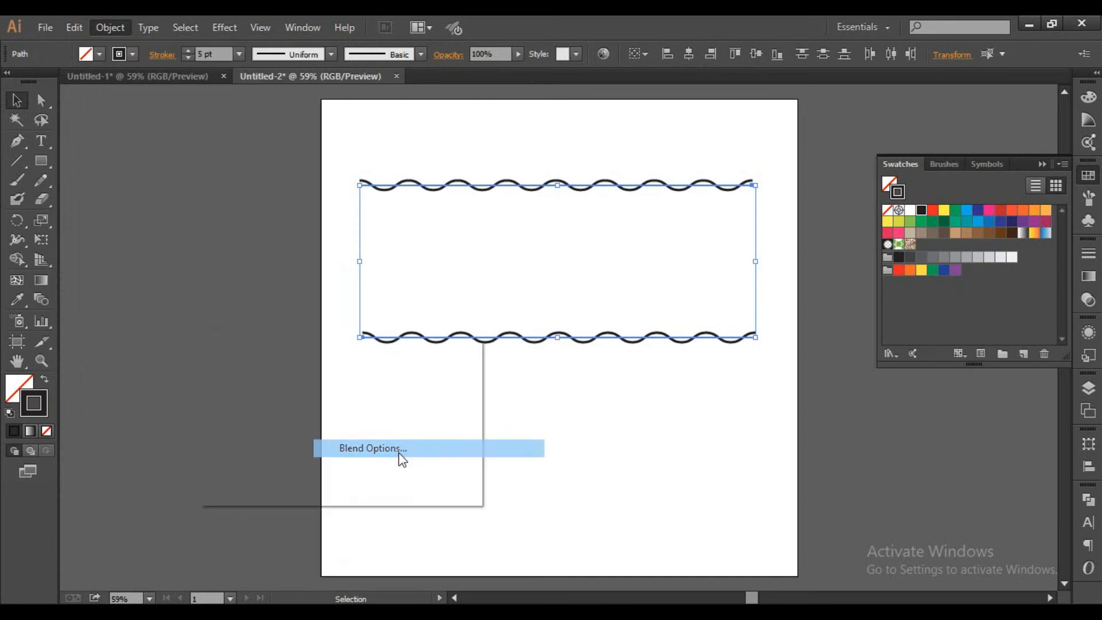
pyautogui.doubleClick(442, 384)
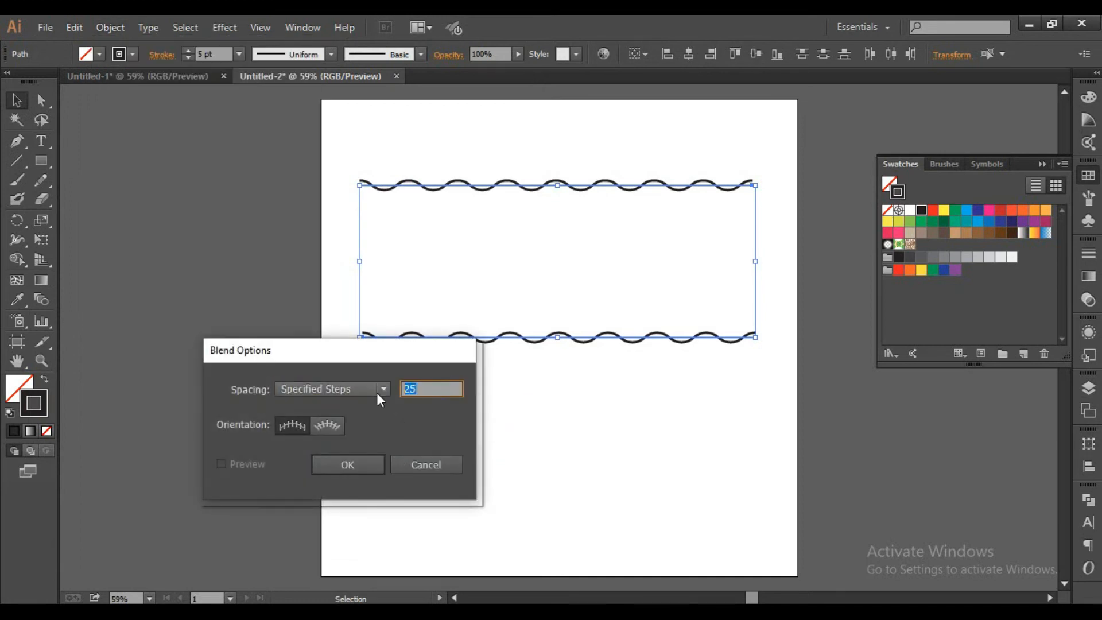
pyautogui.write('10')
pyautogui.click(363, 468)
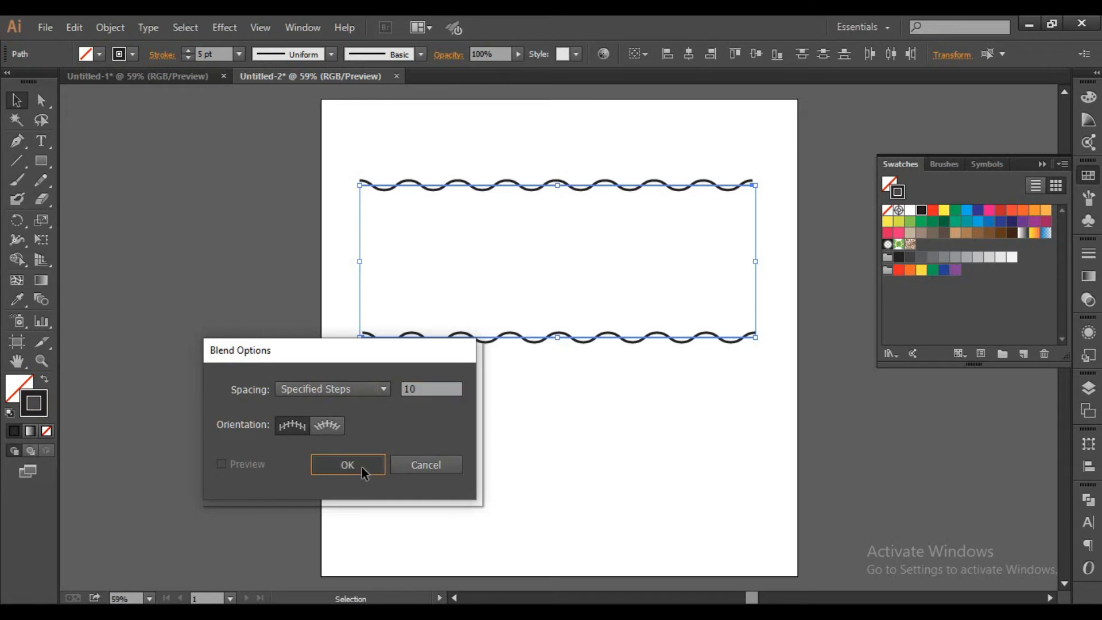
# Step: Make the blend between the two wavy lines to create the wave pattern, and clear the selection
pyautogui.click(109, 27)
pyautogui.moveTo(196, 407)
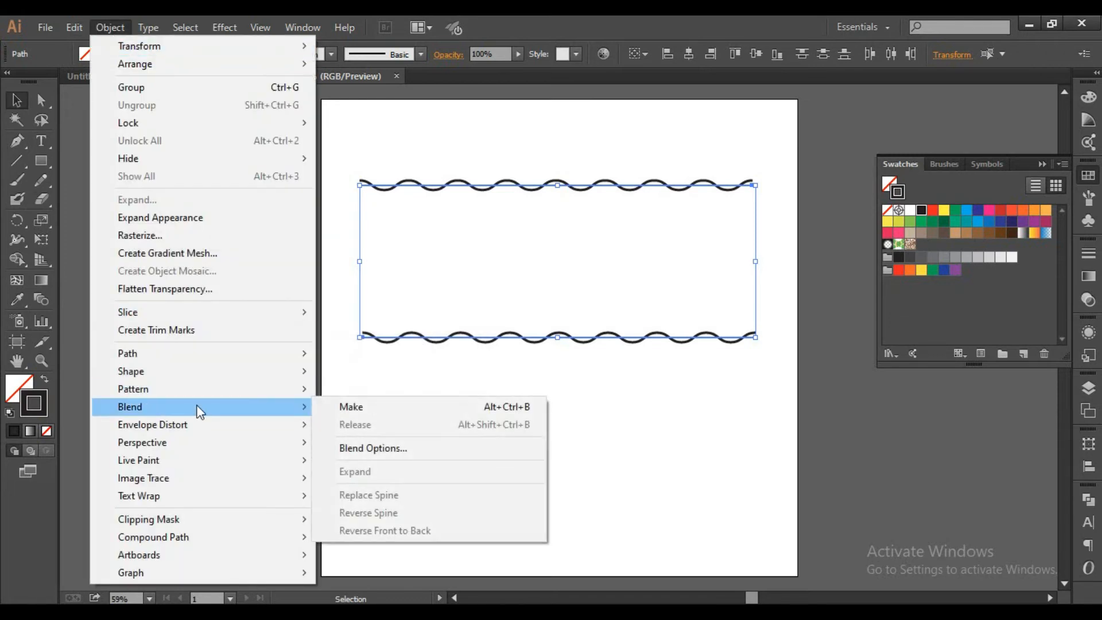
pyautogui.click(376, 411)
pyautogui.click(521, 409)
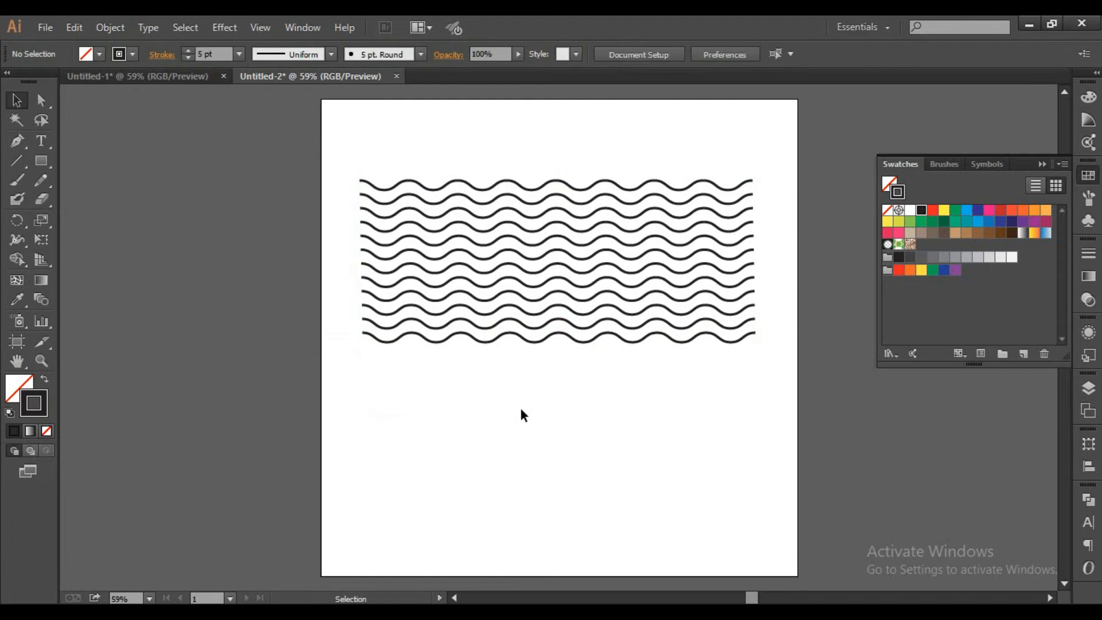
# Step: Create a new 1000 x 1000 px RGB document
pyautogui.press('a')
pyautogui.hotkey('ctrl', 'n')
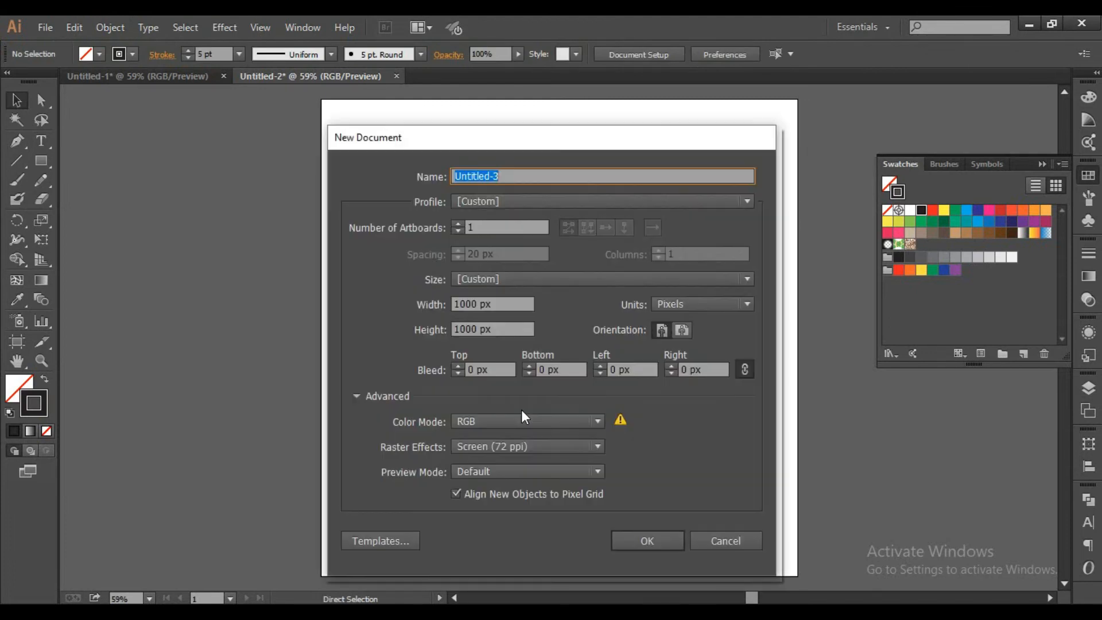
pyautogui.press('Return')
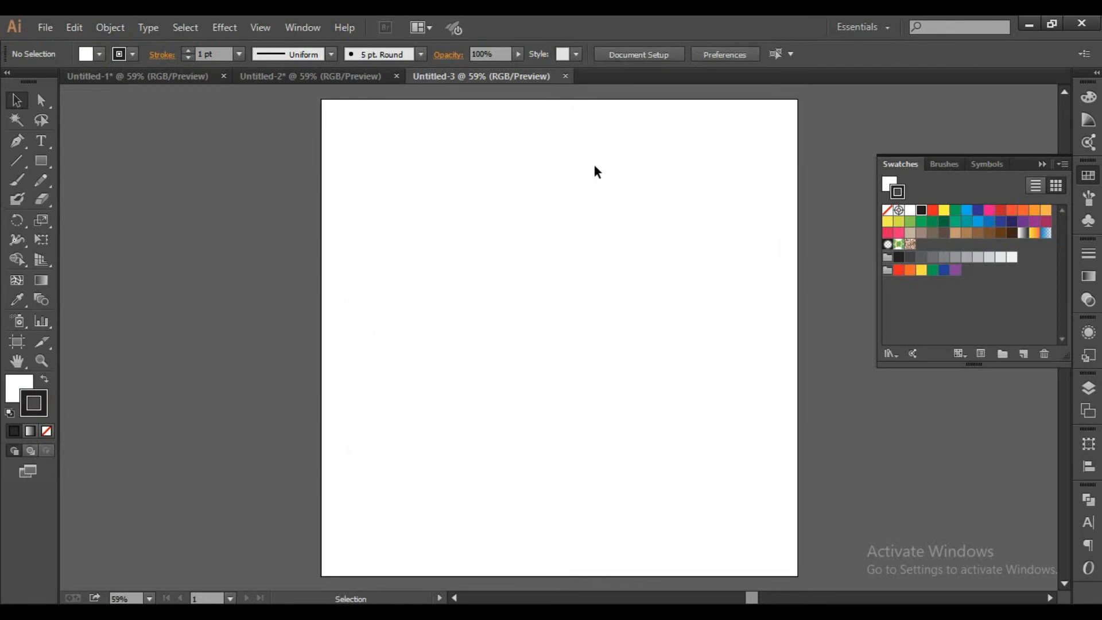
# Step: Draw a long vertical line left of the artboard's centre and set its stroke weight to 50 pt
pyautogui.click(16, 160)
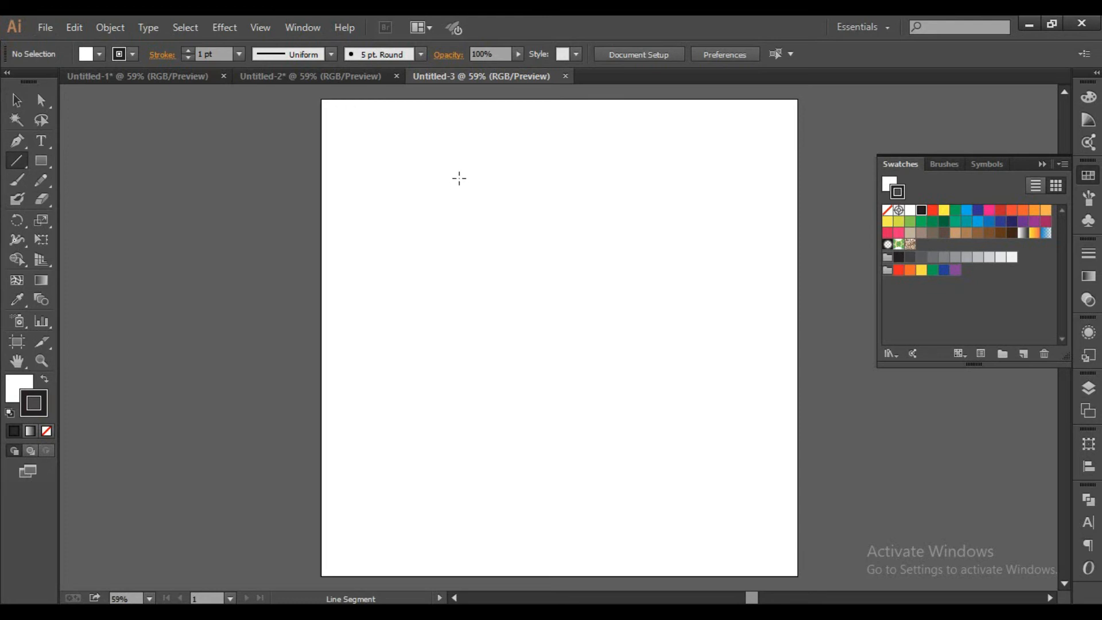
pyautogui.moveTo(459, 177)
pyautogui.mouseDown()
pyautogui.moveTo(445, 502)
pyautogui.moveTo(459, 490)
pyautogui.mouseUp()
pyautogui.click(211, 54)
pyautogui.write('50')
pyautogui.press('Return')
# Step: Set the vertical line's stroke weight to 30 pt
pyautogui.moveTo(459, 177); pyautogui.dragTo(574, 176)
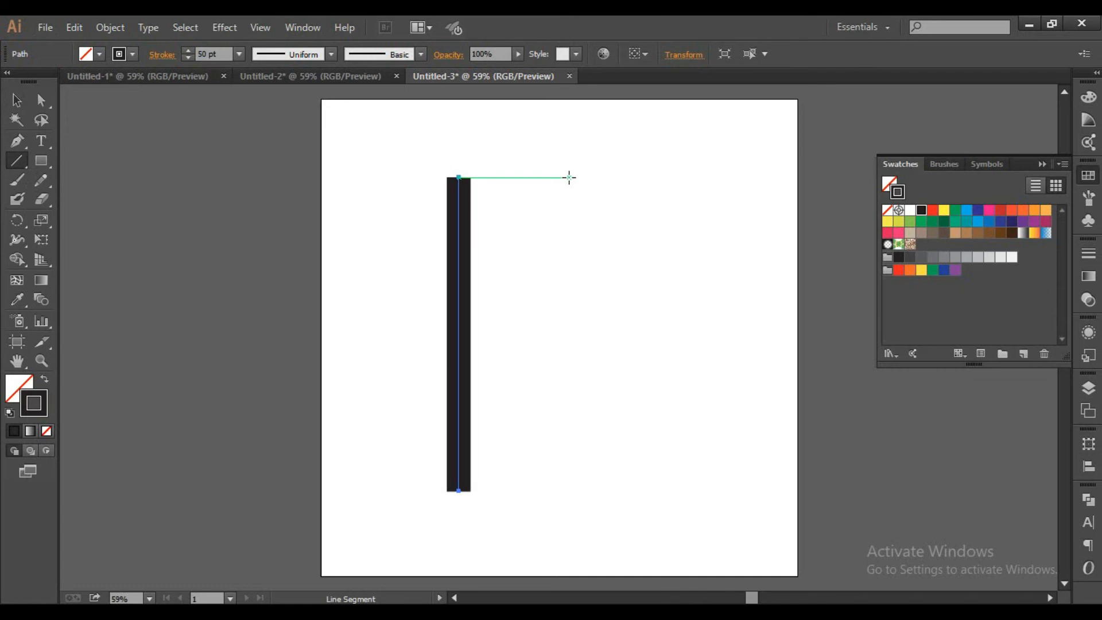
pyautogui.click(221, 51)
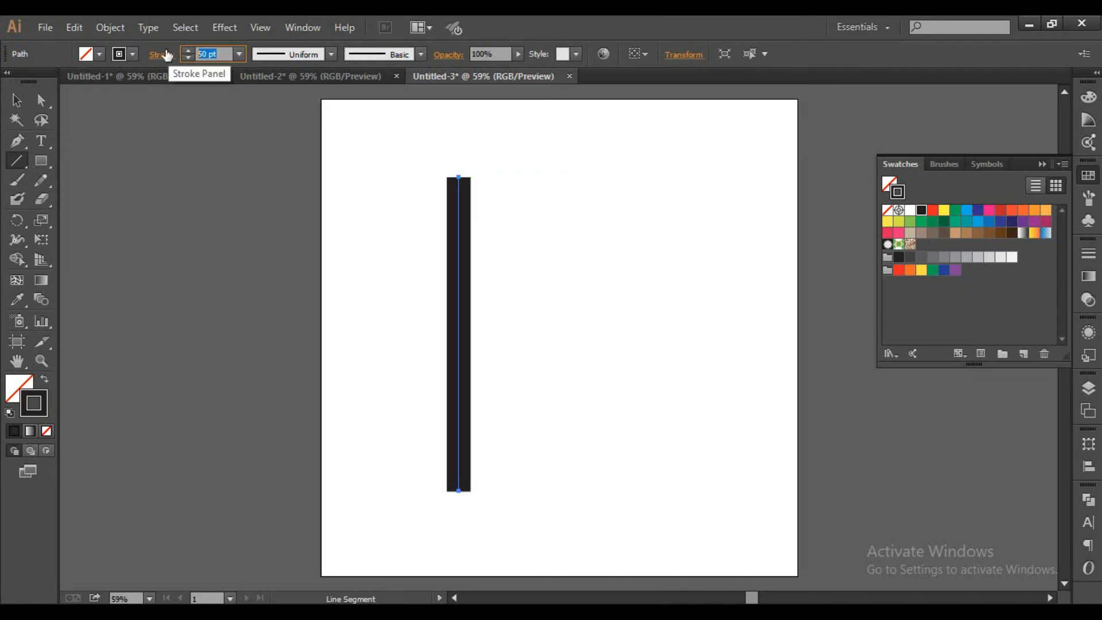
pyautogui.write('30')
pyautogui.press('Return')
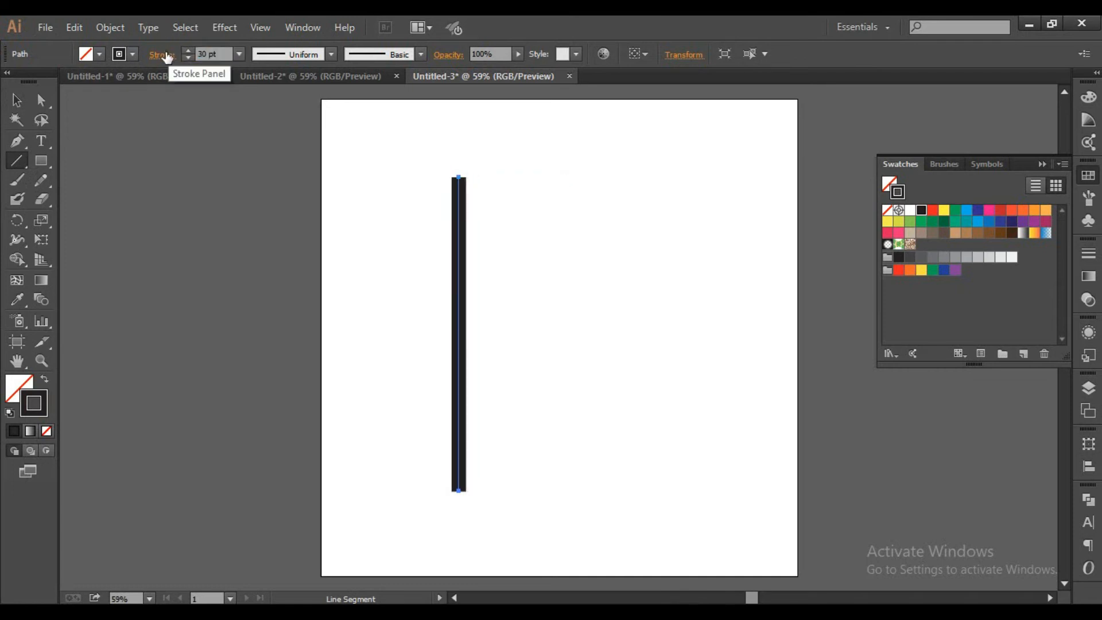
# Step: Duplicate the vertical line and align the copy parallel to the original, just to its right, as the second ladder rail
pyautogui.click(82, 27)
pyautogui.click(109, 105)
pyautogui.click(74, 27)
pyautogui.click(106, 126)
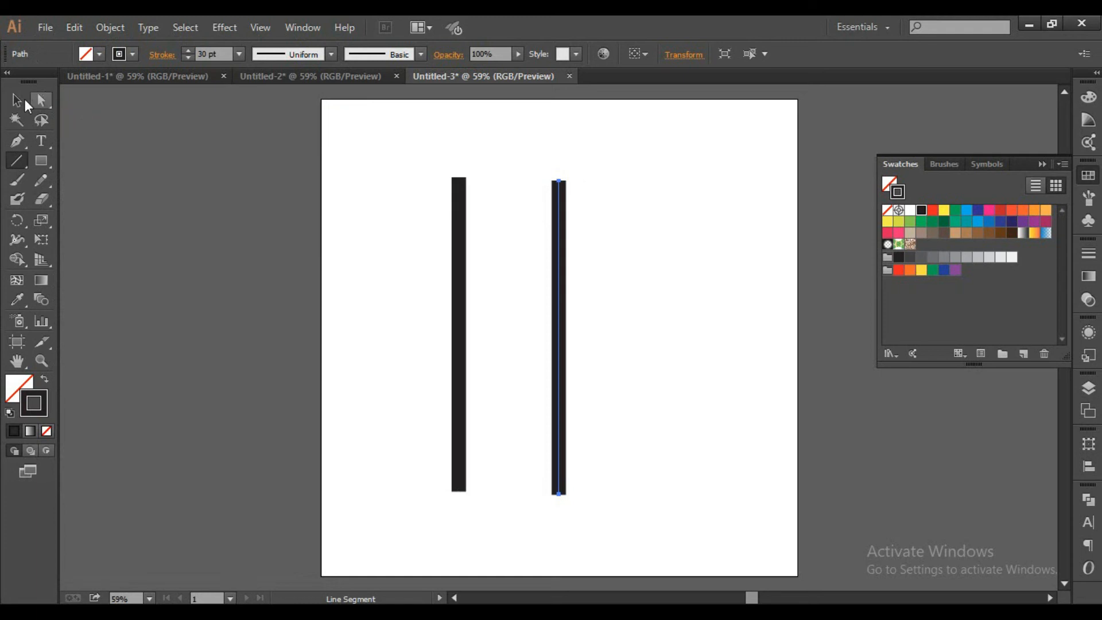
pyautogui.click(15, 98)
pyautogui.click(549, 362)
pyautogui.moveTo(559, 340); pyautogui.dragTo(533, 344)
pyautogui.click(579, 340)
pyautogui.moveTo(448, 305); pyautogui.dragTo(393, 286)
pyautogui.click(392, 285)
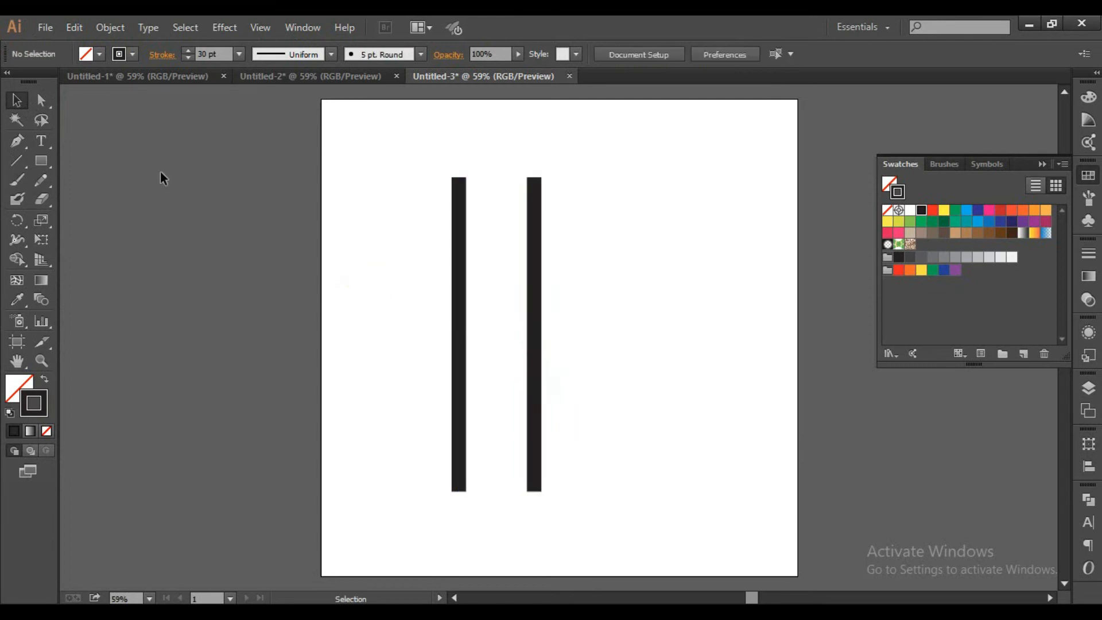
# Step: Draw a horizontal rung between the two rails and move it slightly up, near their upper ends
pyautogui.click(17, 165)
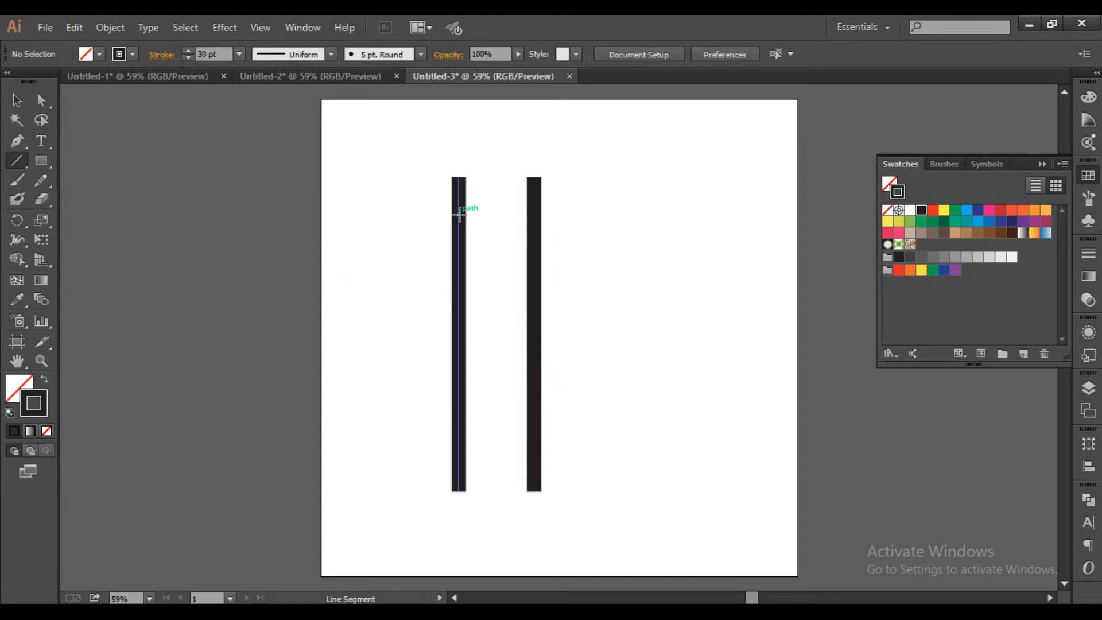
pyautogui.moveTo(459, 214); pyautogui.dragTo(529, 214)
pyautogui.click(16, 100)
pyautogui.click(202, 231)
pyautogui.moveTo(494, 176); pyautogui.dragTo(497, 205)
pyautogui.click(495, 248)
pyautogui.click(498, 240)
pyautogui.click(496, 207)
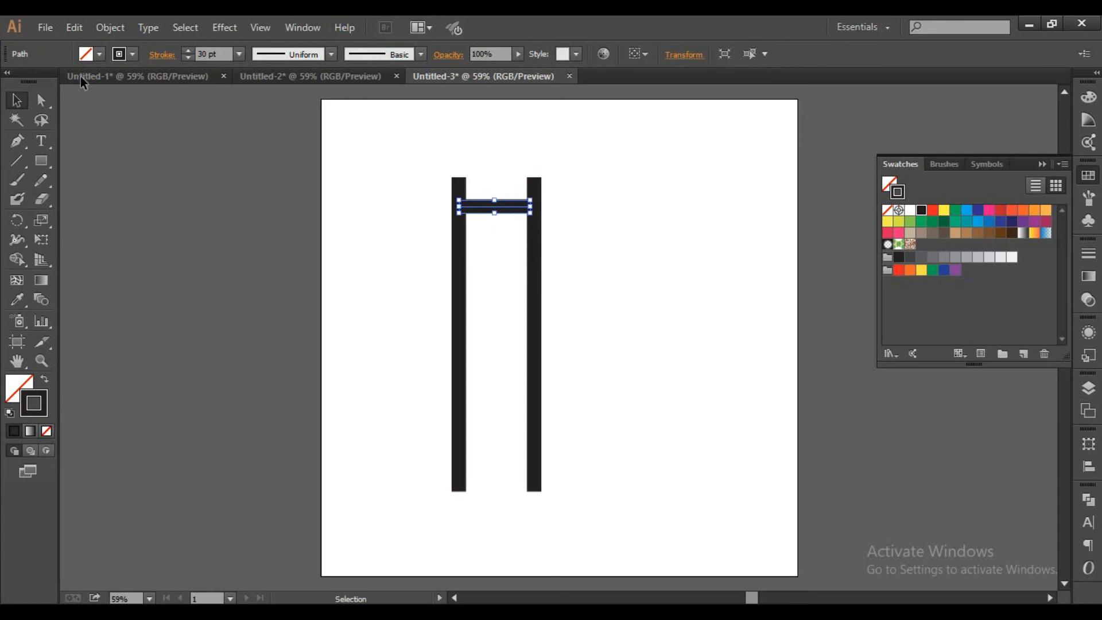
# Step: Copy the rung and place the duplicate between the rails near their lower ends
pyautogui.click(65, 33)
pyautogui.click(81, 105)
pyautogui.click(75, 33)
pyautogui.click(94, 122)
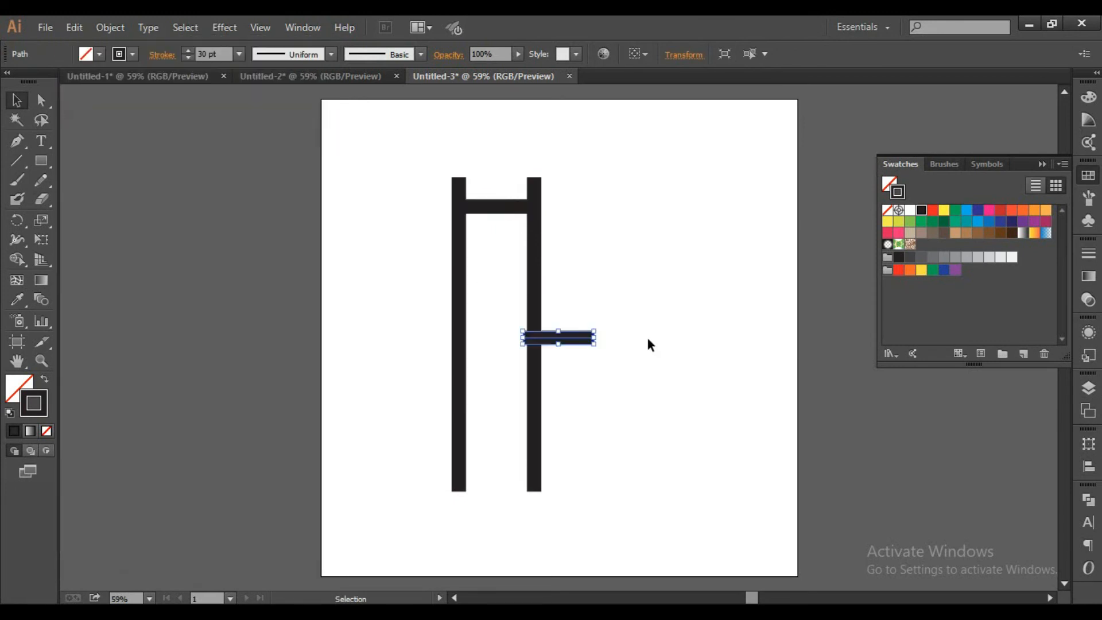
pyautogui.click(648, 342)
pyautogui.moveTo(577, 335); pyautogui.dragTo(489, 184)
# Step: Select both rungs and confirm the blend options with Specified Steps spacing
pyautogui.click(508, 496)
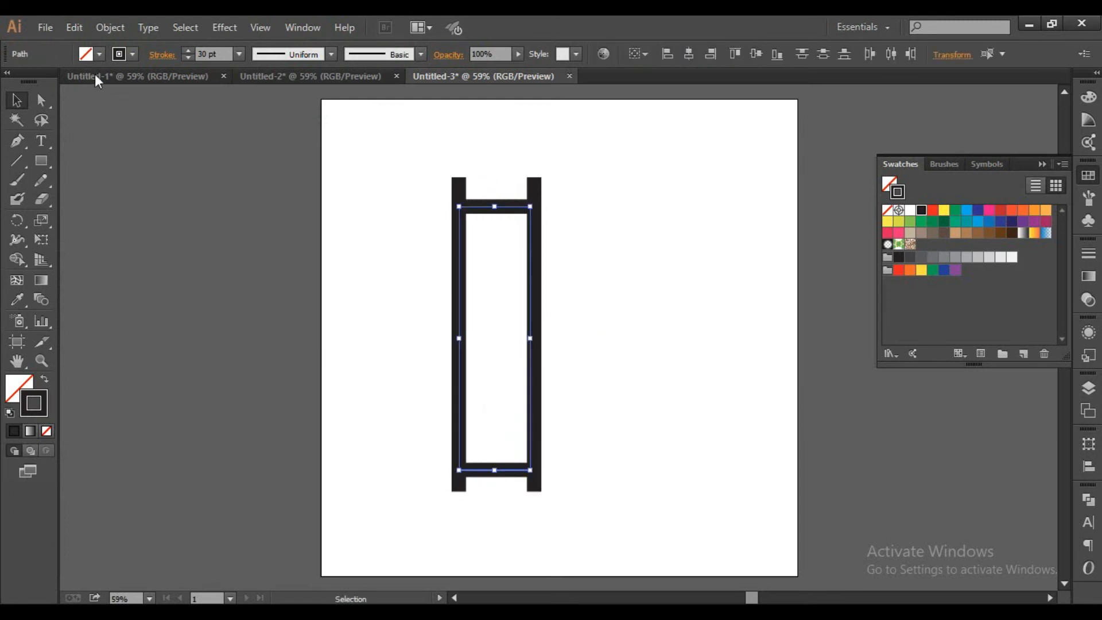
pyautogui.click(104, 28)
pyautogui.moveTo(206, 412)
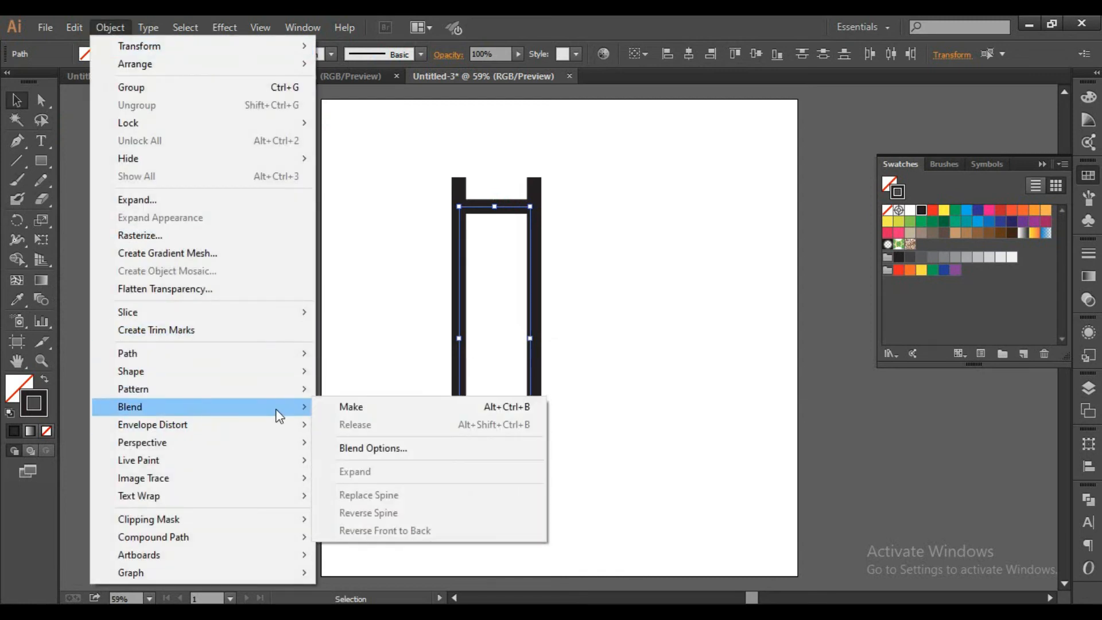
pyautogui.click(373, 448)
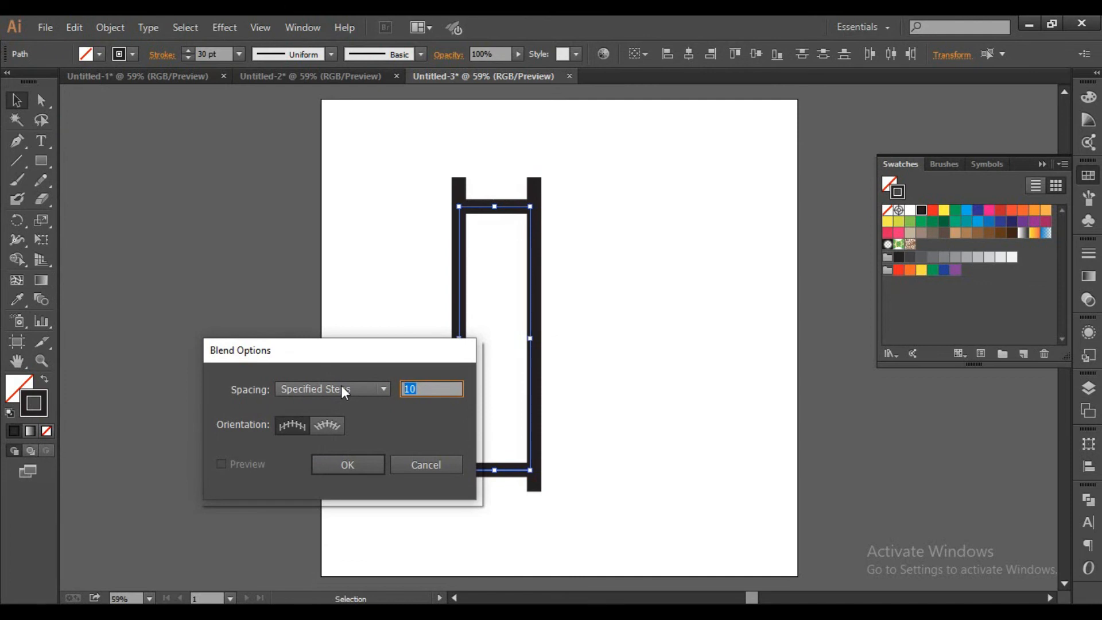
pyautogui.click(360, 463)
# Step: Make the blend between the two rungs to fill the ladder with evenly spaced rungs, and clear the selection
pyautogui.click(105, 27)
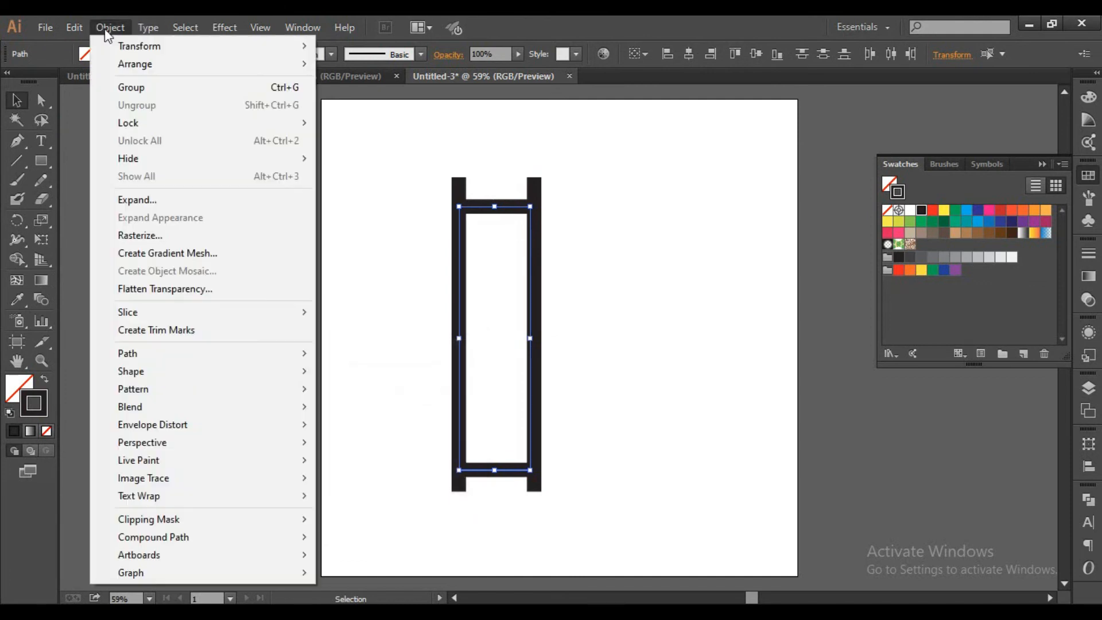
pyautogui.moveTo(96, 351)
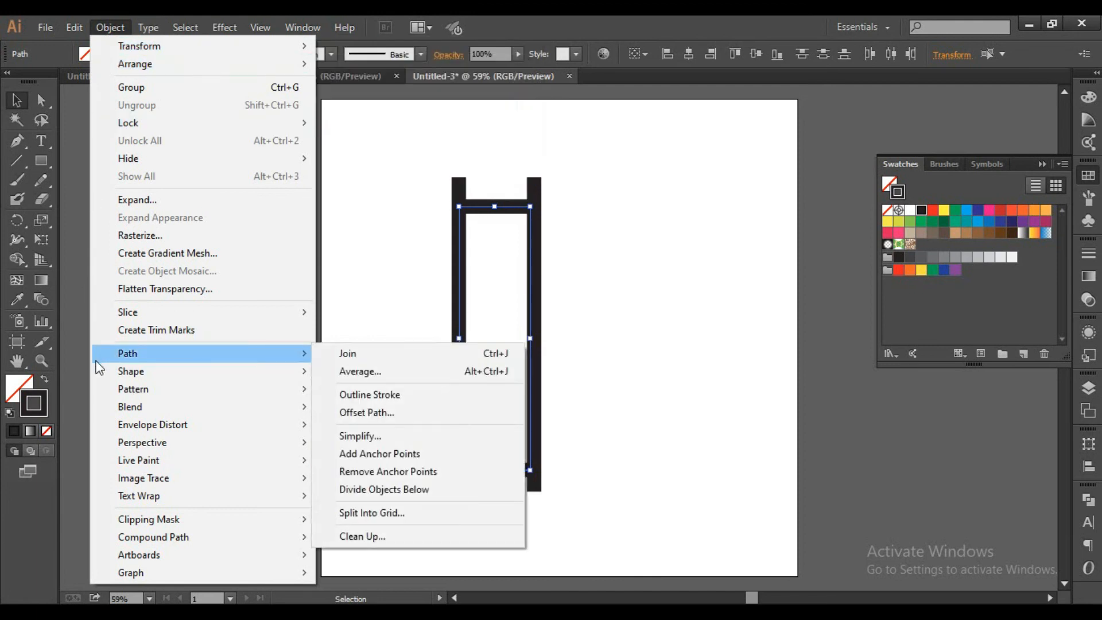
pyautogui.moveTo(132, 407)
pyautogui.click(356, 405)
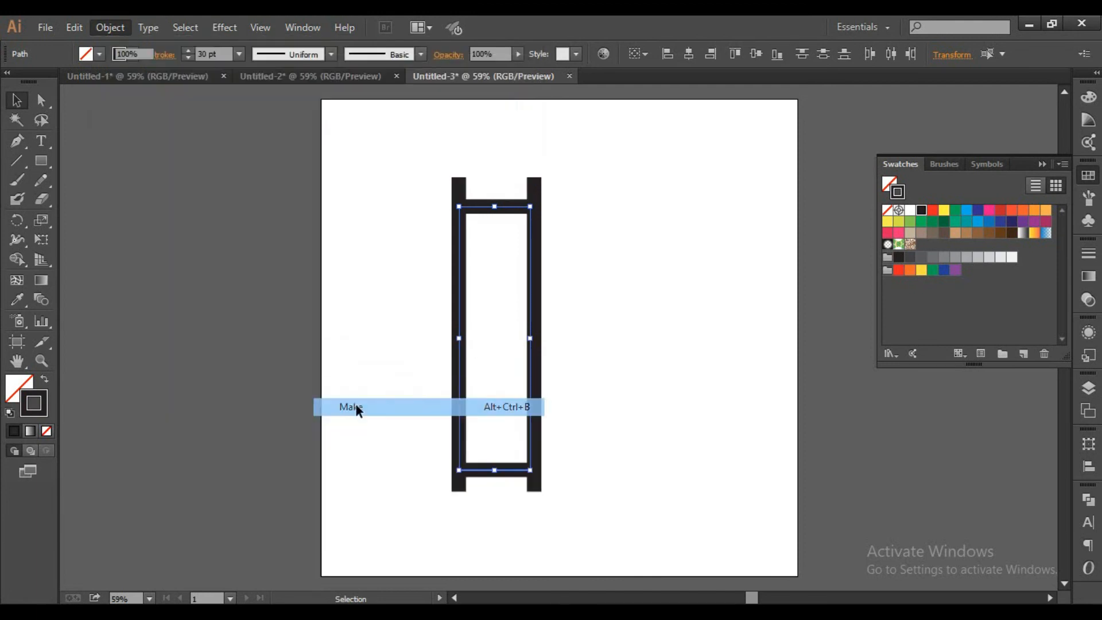
pyautogui.click(398, 396)
pyautogui.moveTo(497, 166); pyautogui.dragTo(496, 495)
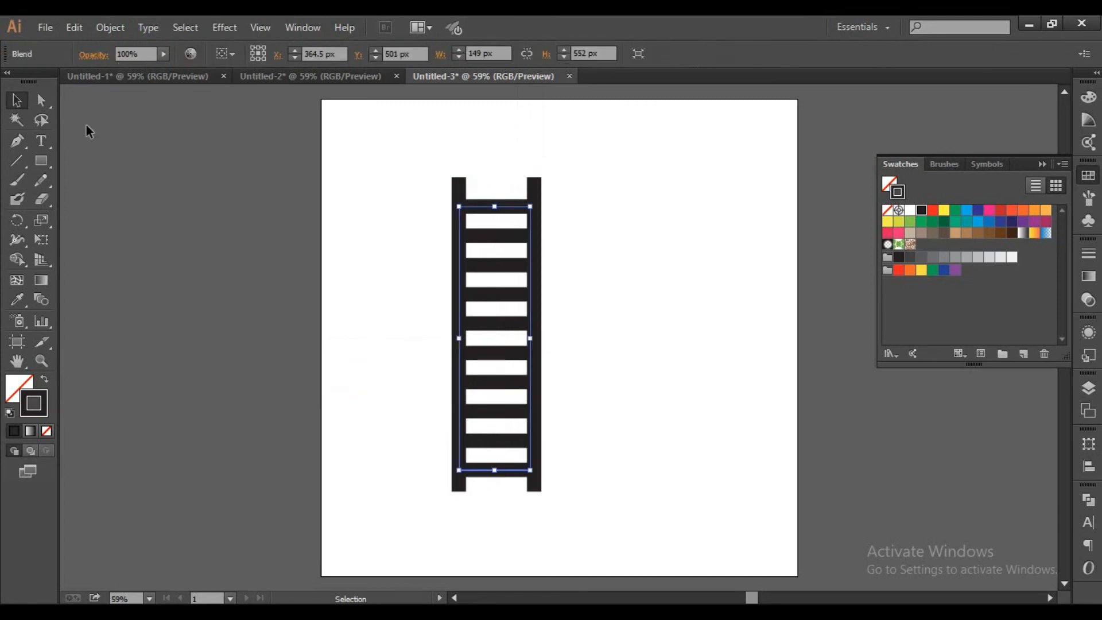
pyautogui.click(494, 180)
pyautogui.click(501, 221)
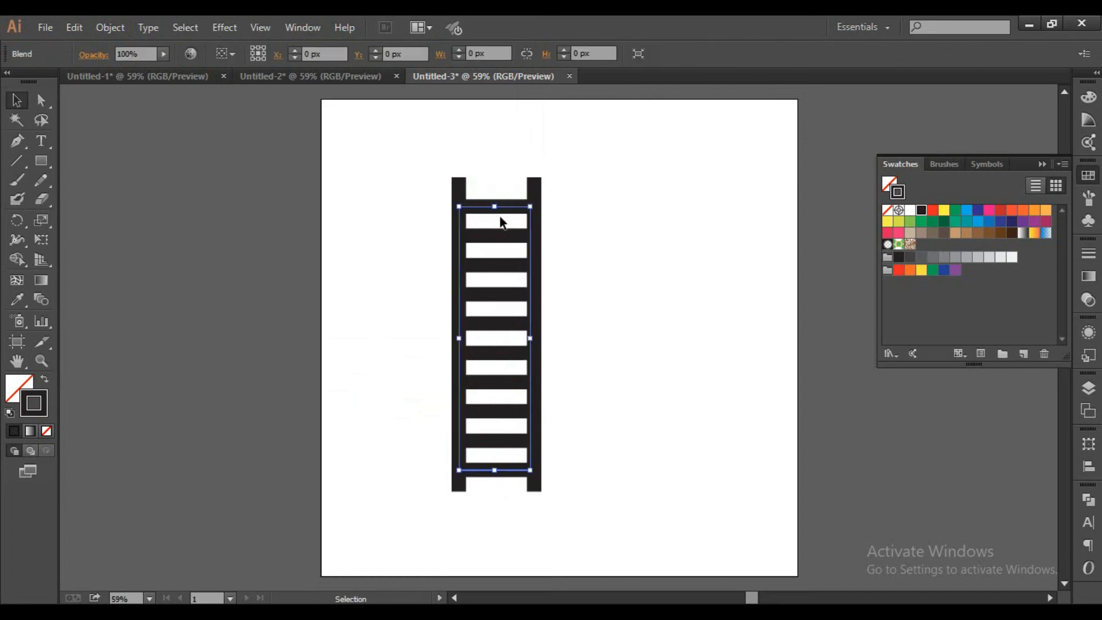
pyautogui.click(346, 194)
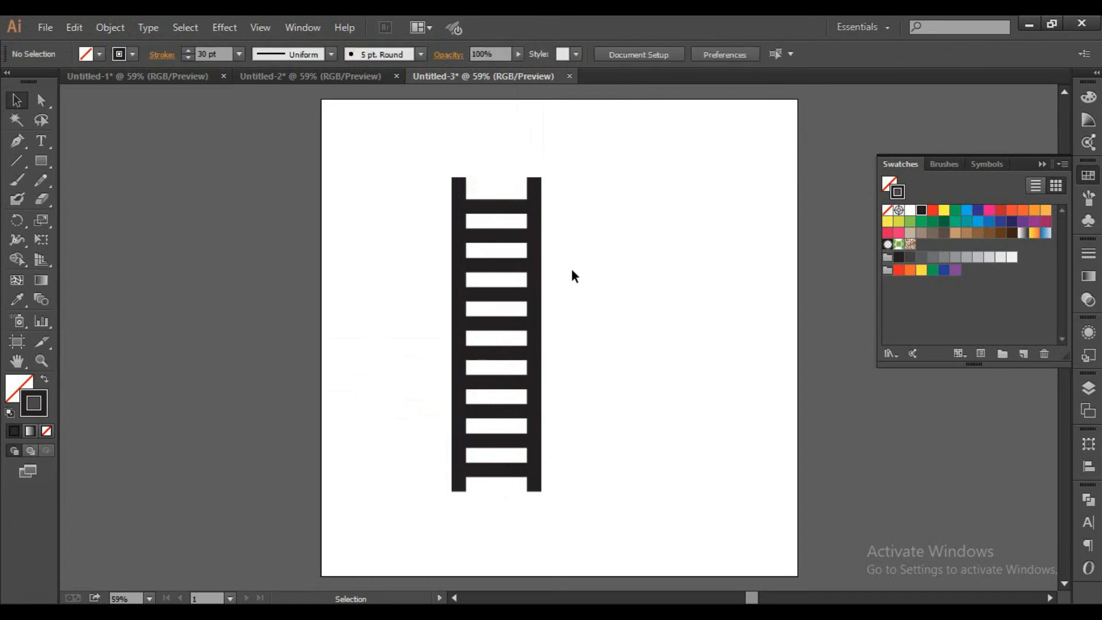
# Step: Create another new document at 1000 x 1000 px for the next drawing
pyautogui.hotkey('ctrl', 'n')
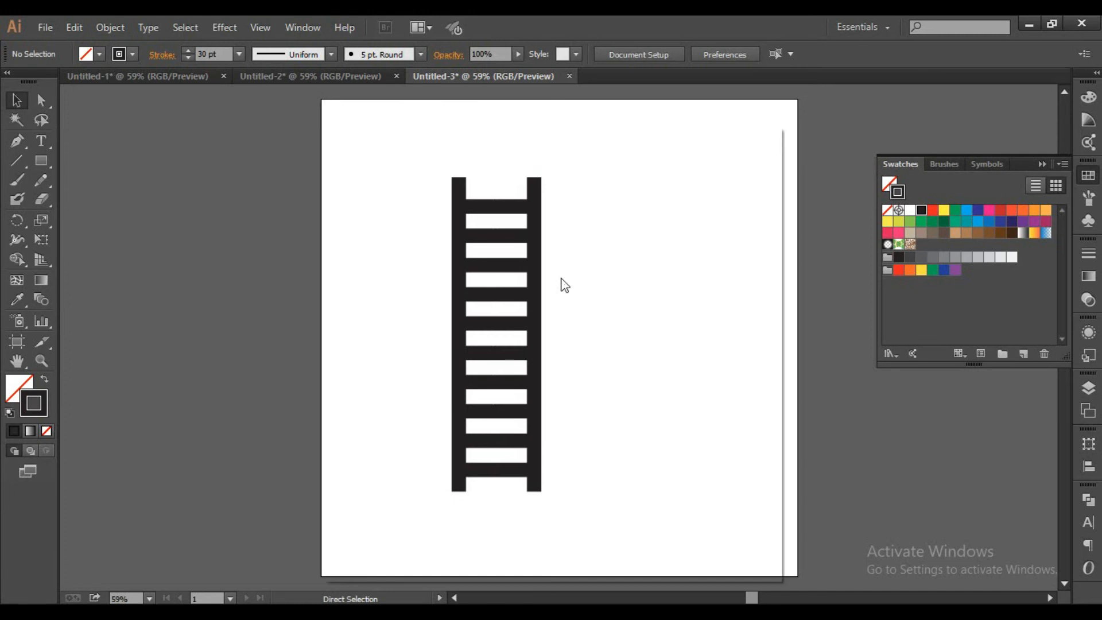
pyautogui.click(662, 539)
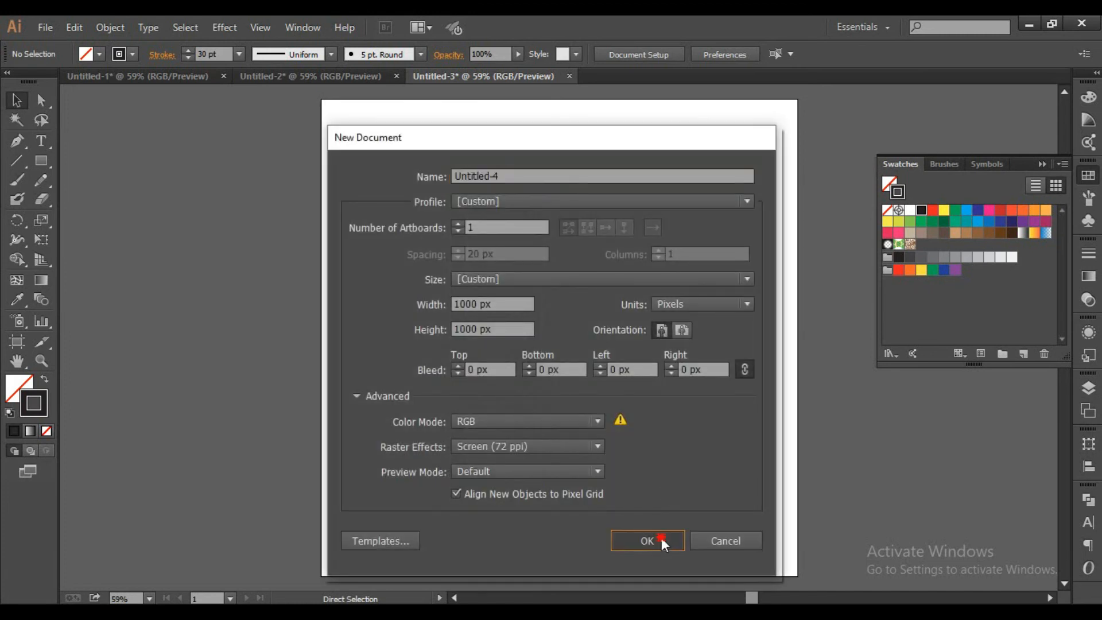
pyautogui.click(665, 542)
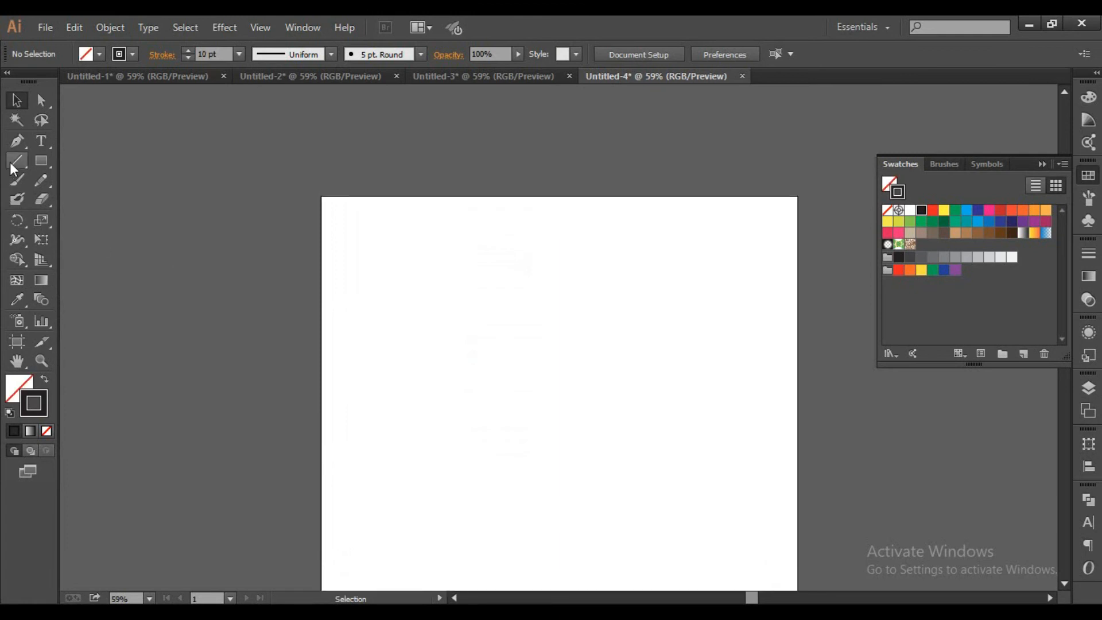
# Step: Draw a horizontal line with a 10 pt stroke across the middle of the artboard
pyautogui.click(13, 164)
pyautogui.moveTo(13, 167); pyautogui.dragTo(70, 162)
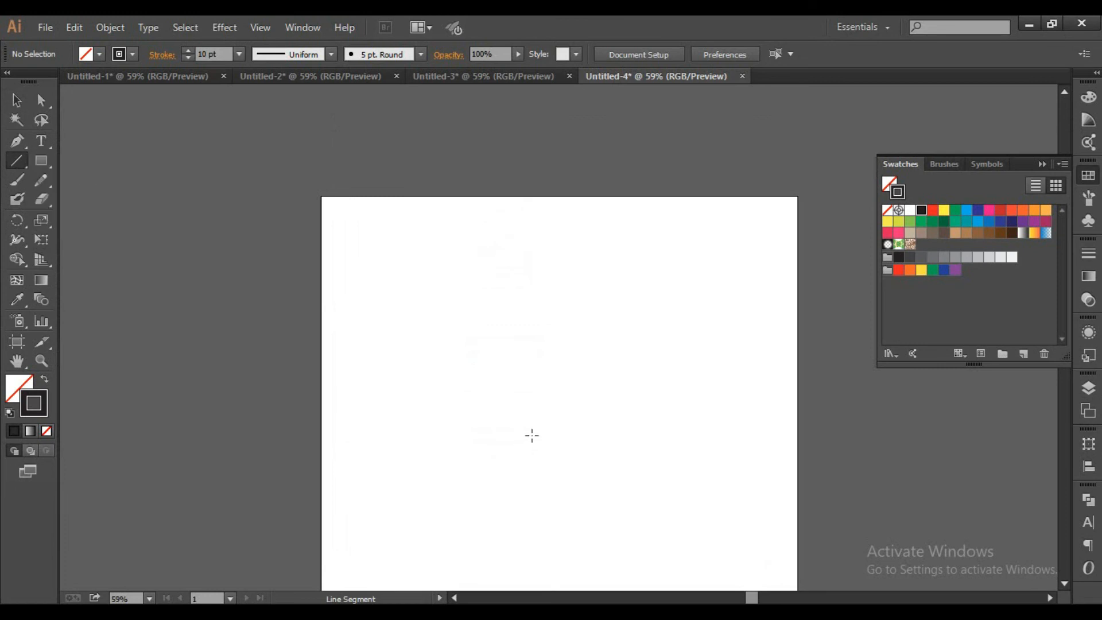
pyautogui.moveTo(428, 396); pyautogui.dragTo(686, 396)
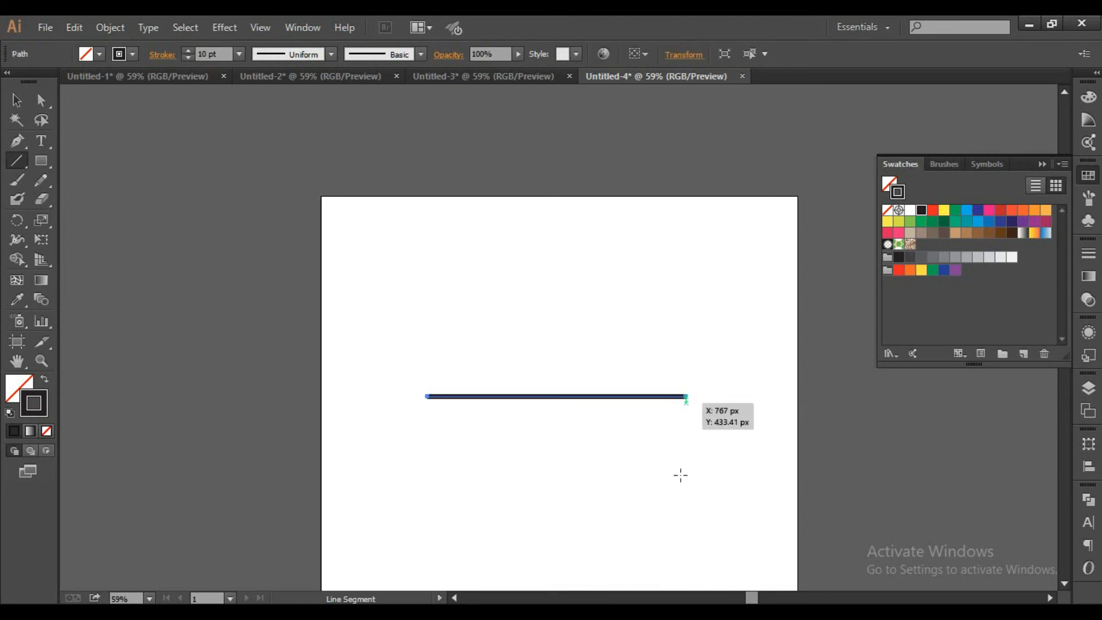
# Step: Apply an Arc warp to the horizontal line with horizontal orientation, 100% bend and no distortion
pyautogui.click(229, 30)
pyautogui.moveTo(282, 237)
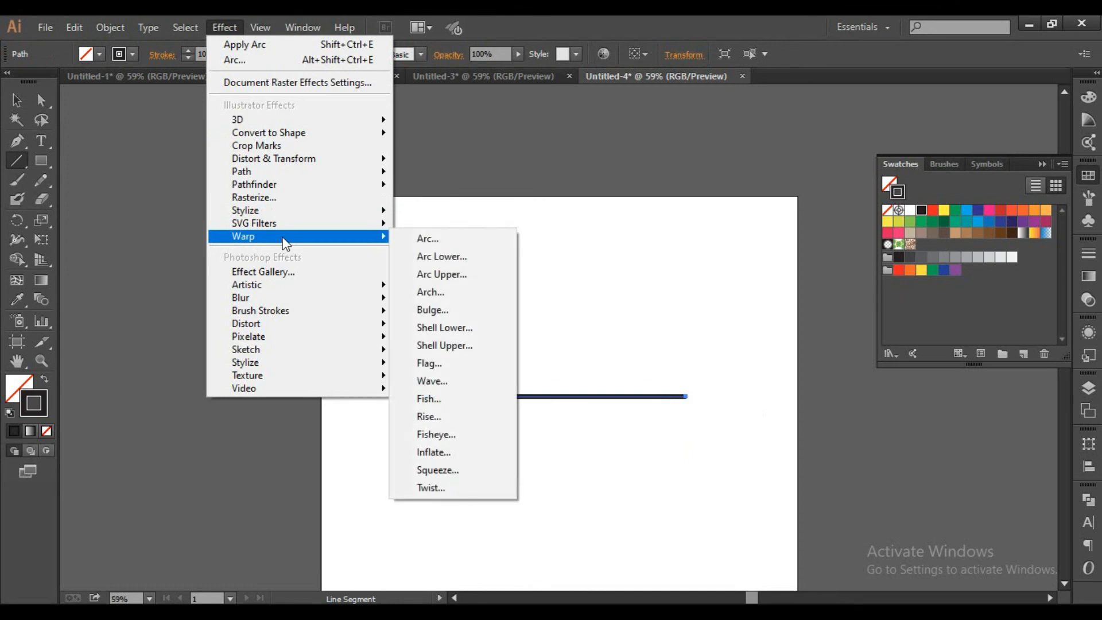
pyautogui.click(426, 238)
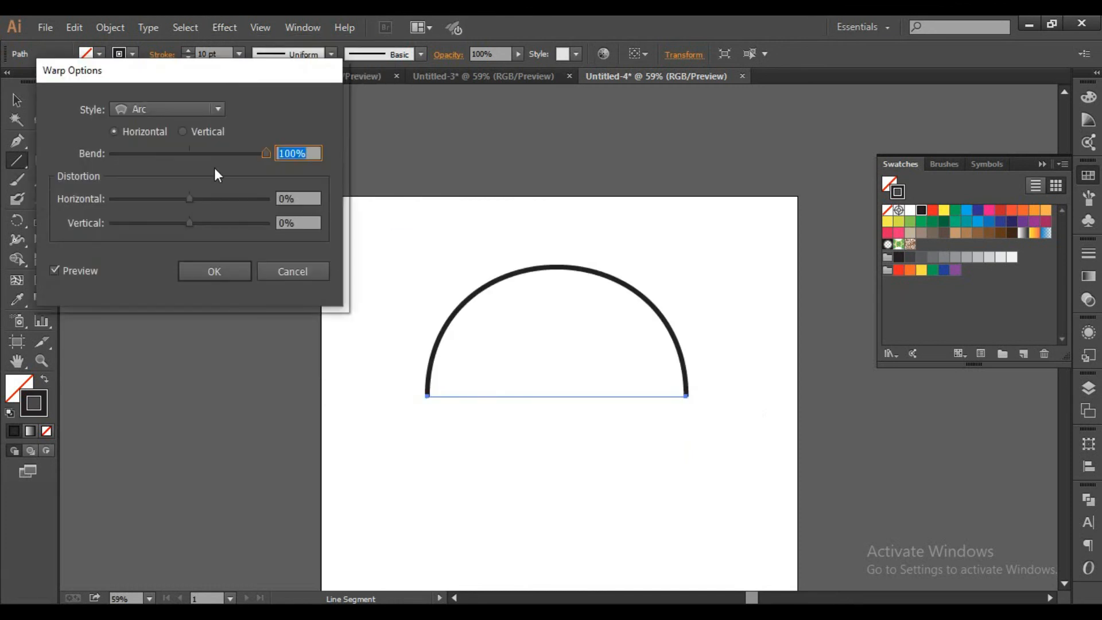
pyautogui.click(195, 108)
pyautogui.click(154, 127)
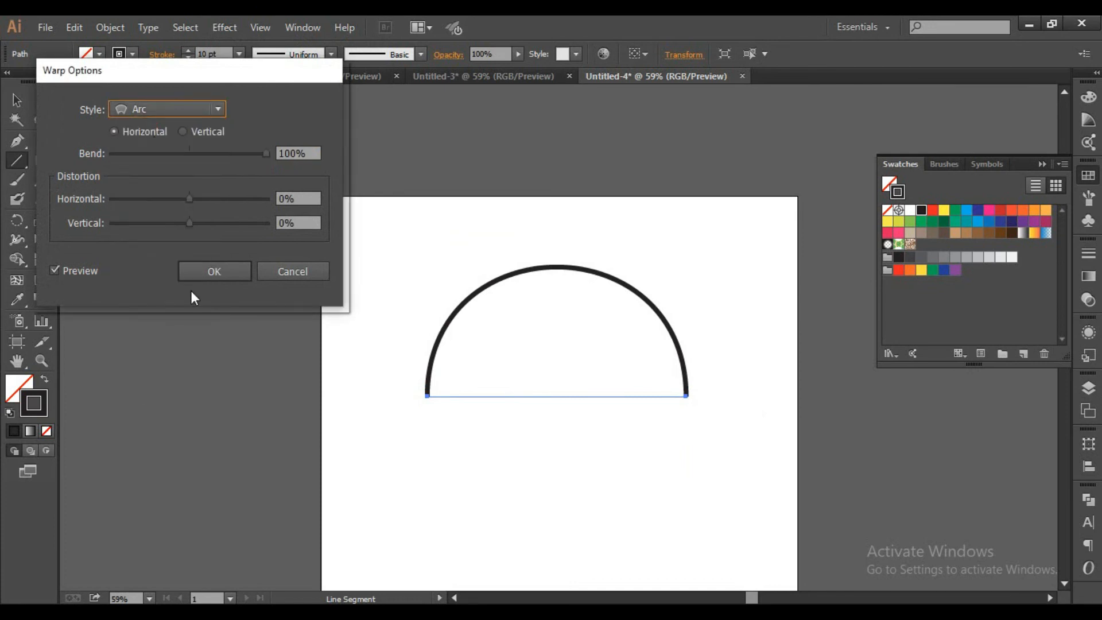
pyautogui.click(214, 272)
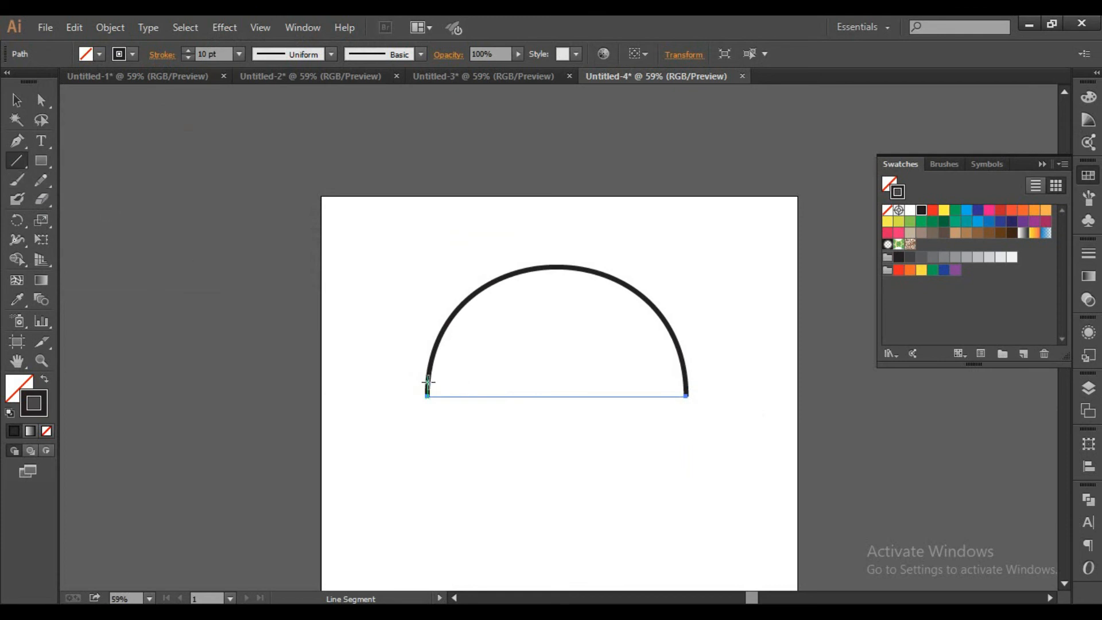
# Step: Draw a horizontal line joining the arc's two sides near their ends, and a vertical line through the arc's top centre
pyautogui.moveTo(428, 382); pyautogui.dragTo(686, 381)
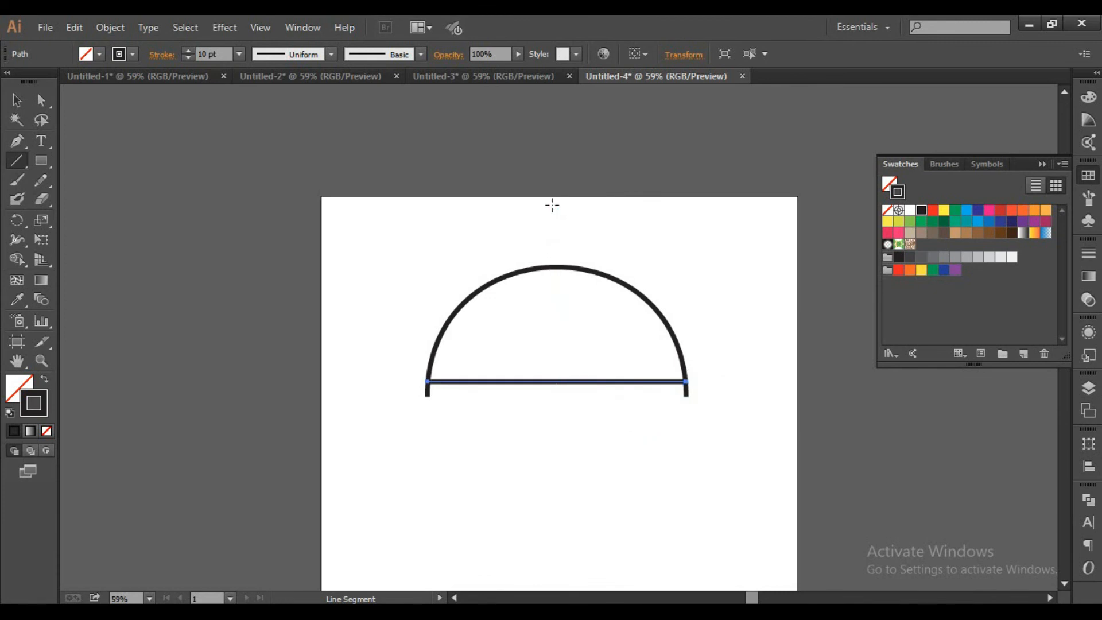
pyautogui.moveTo(557, 204); pyautogui.dragTo(571, 367)
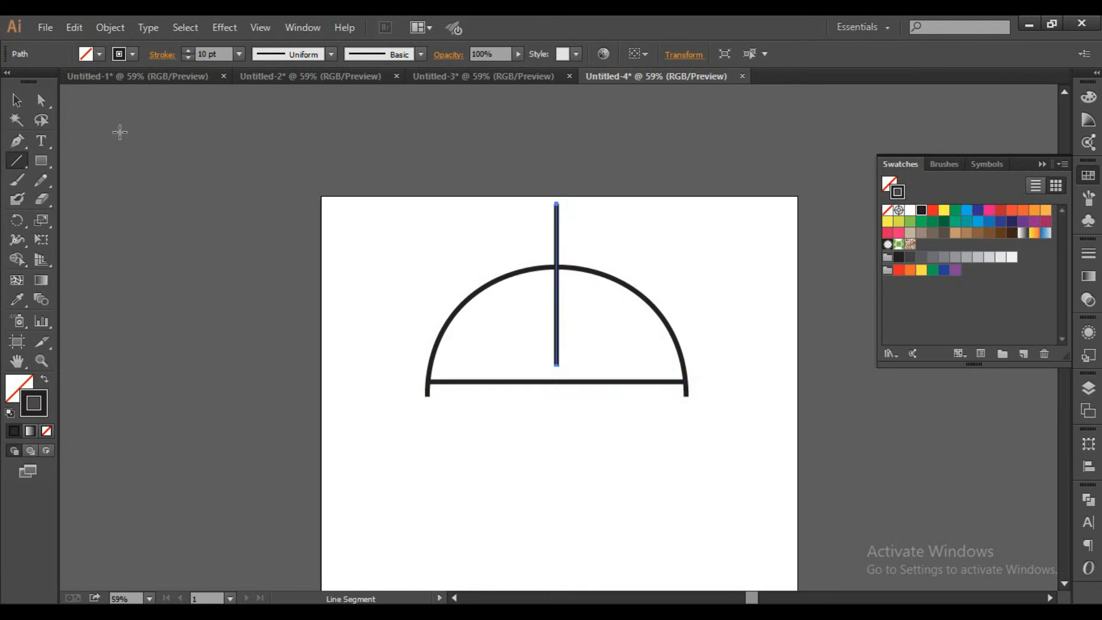
# Step: Add the Arrow 2 arrowhead to the vertical line's upper end and scale it down to 40%
pyautogui.click(159, 56)
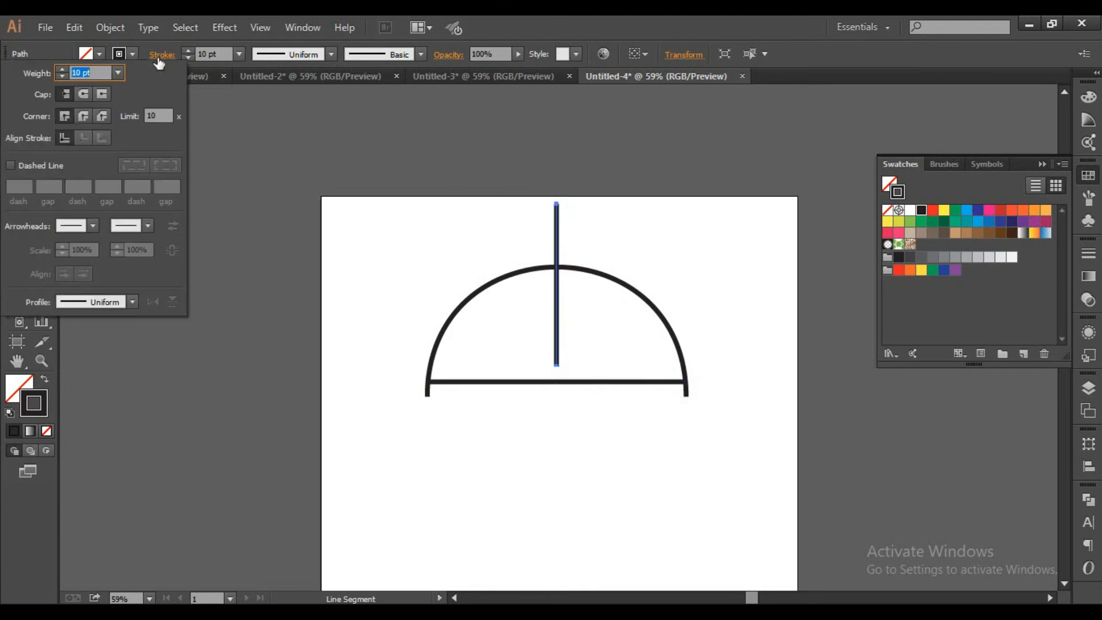
pyautogui.click(147, 224)
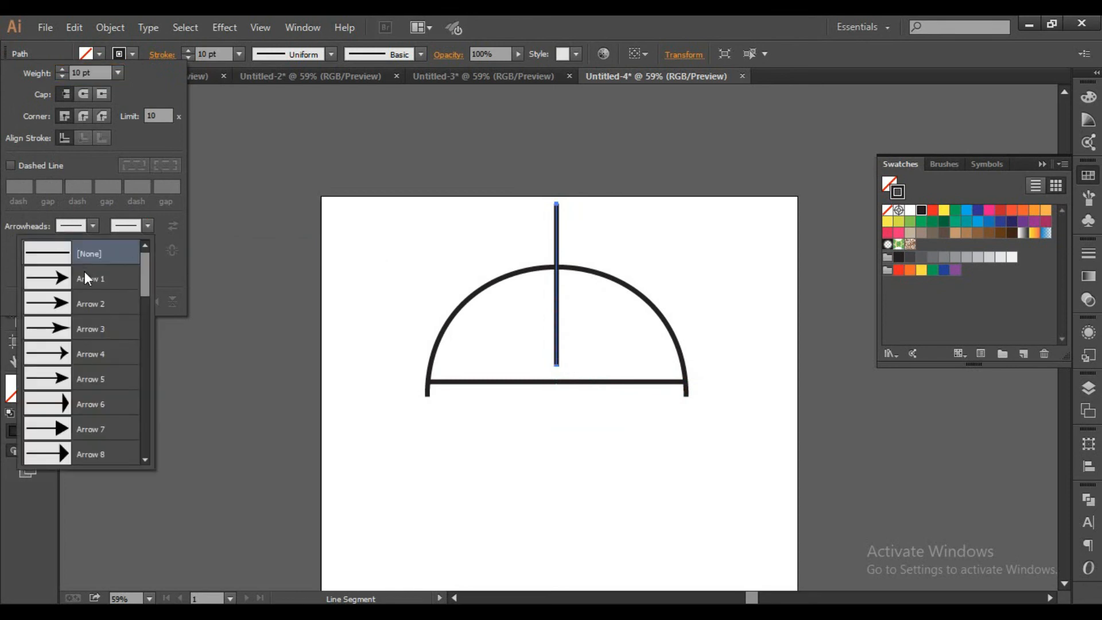
pyautogui.click(79, 298)
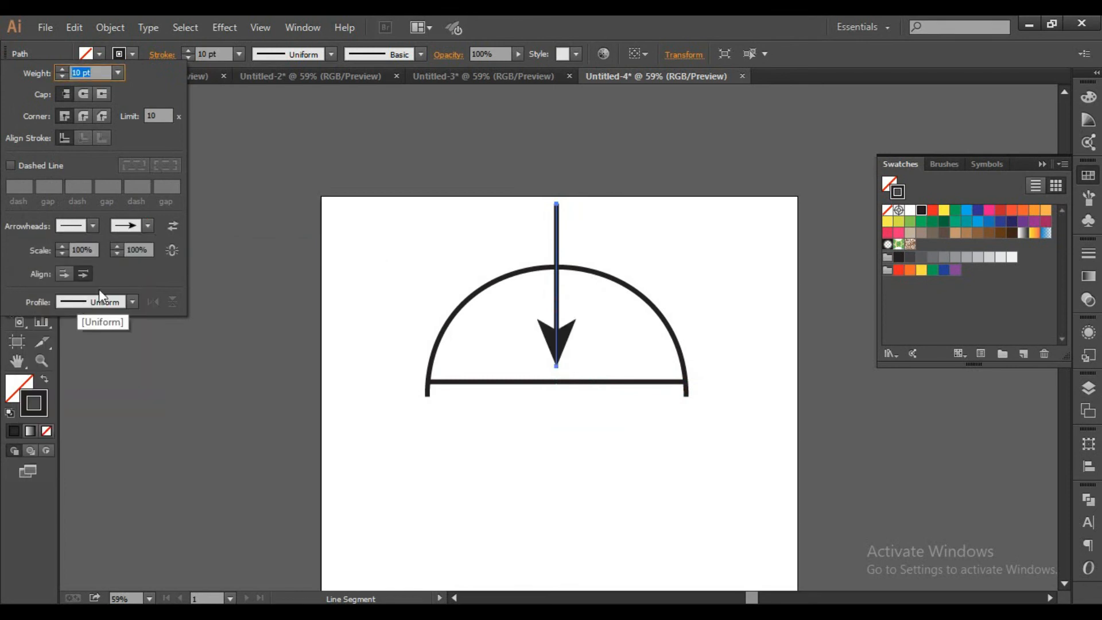
pyautogui.click(181, 229)
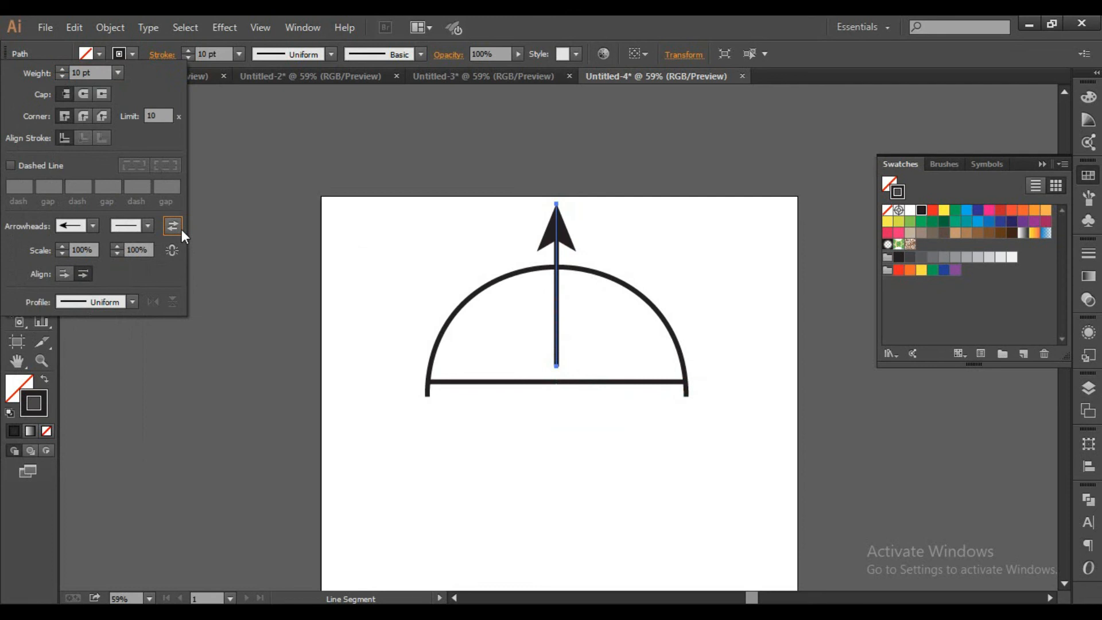
pyautogui.click(60, 253)
pyautogui.moveTo(61, 253); pyautogui.dragTo(61, 253)
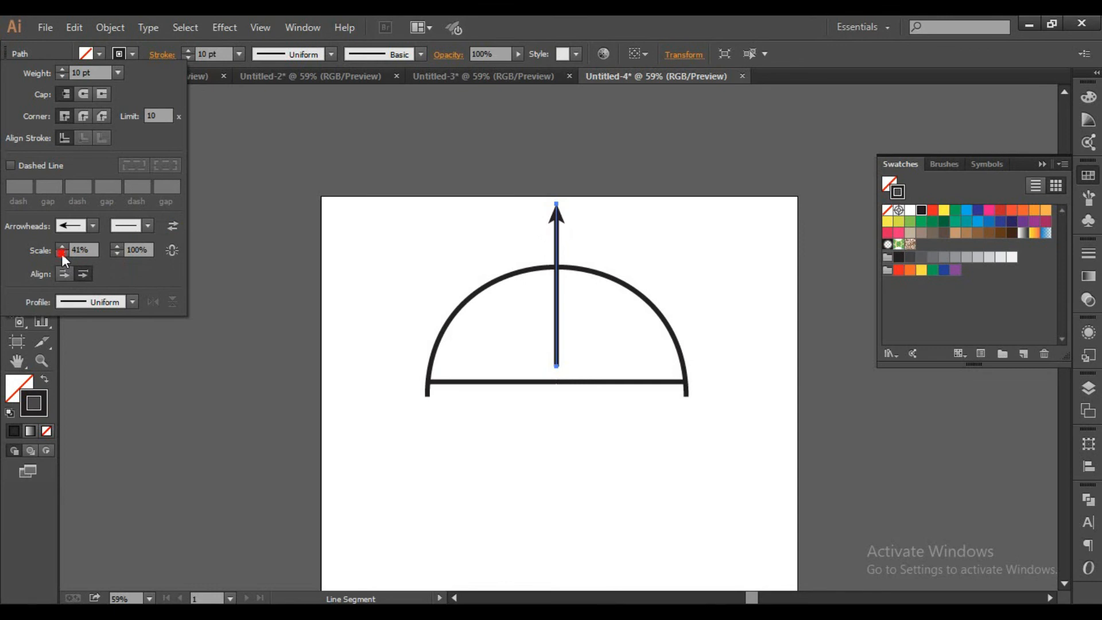
# Step: Add the Arrow 20 fletching to the vertical line's lower end and scale it down to just under 46%
pyautogui.click(148, 224)
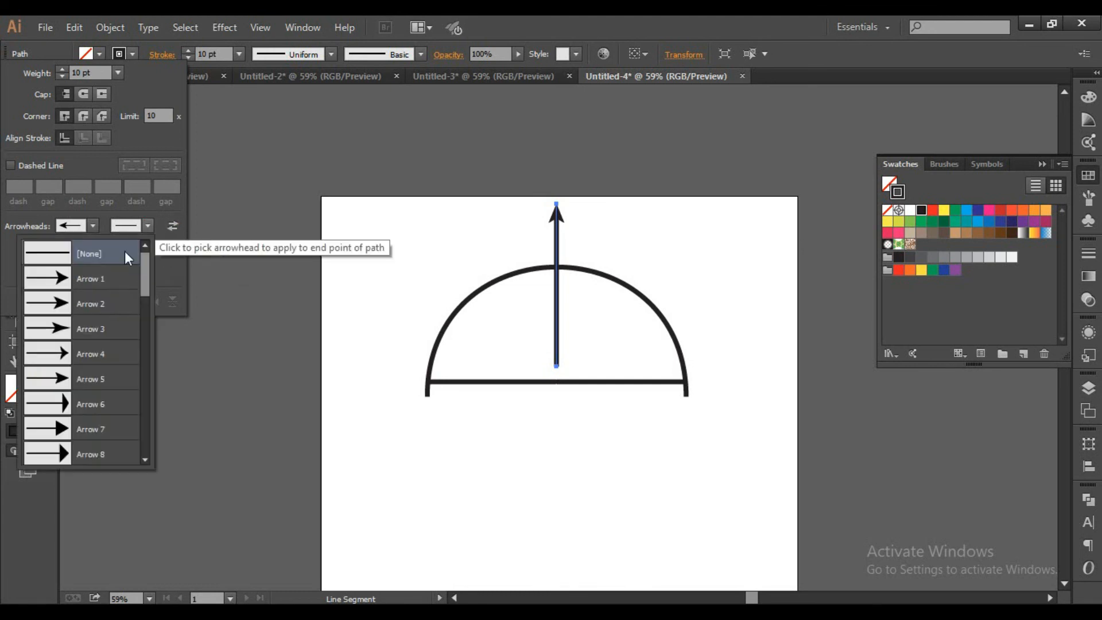
pyautogui.scroll(-3, 109, 333)
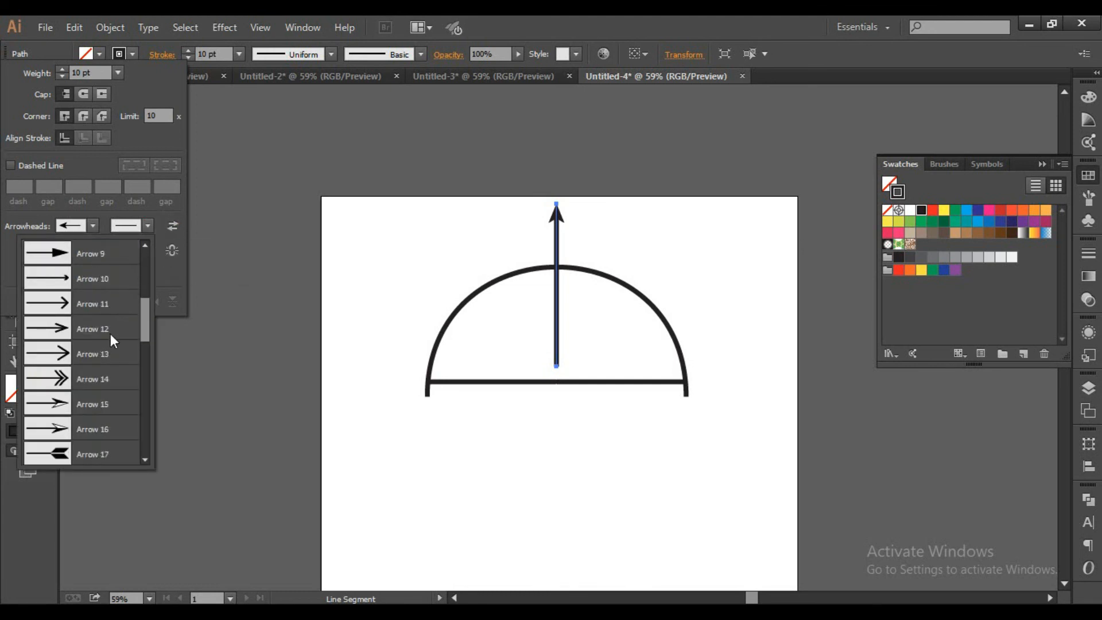
pyautogui.scroll(-1, 110, 333)
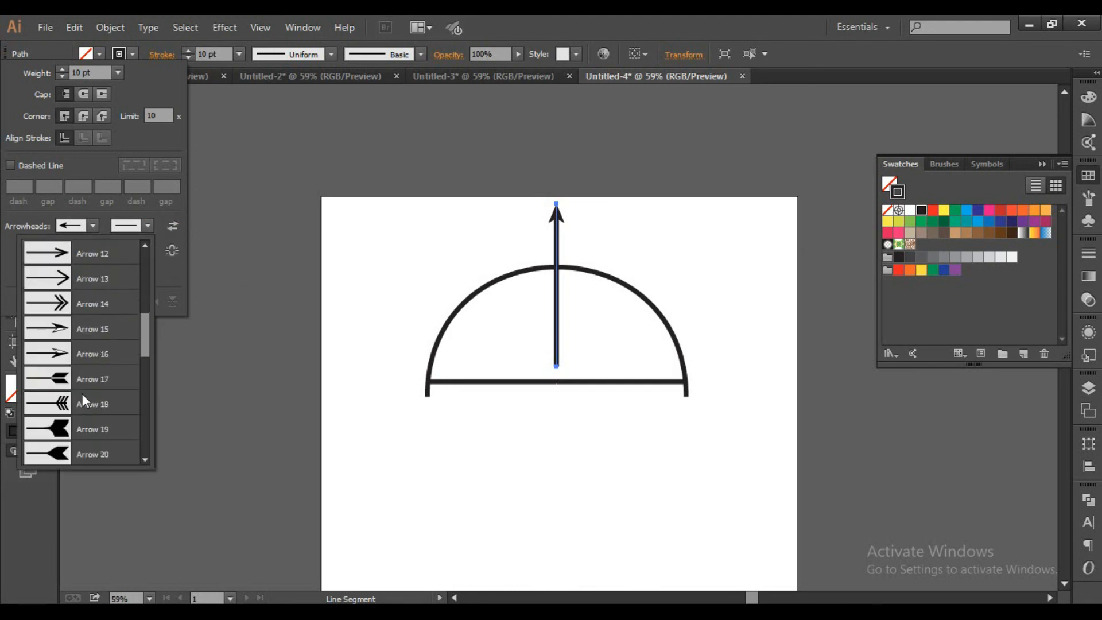
pyautogui.click(59, 455)
pyautogui.moveTo(116, 255); pyautogui.dragTo(116, 255)
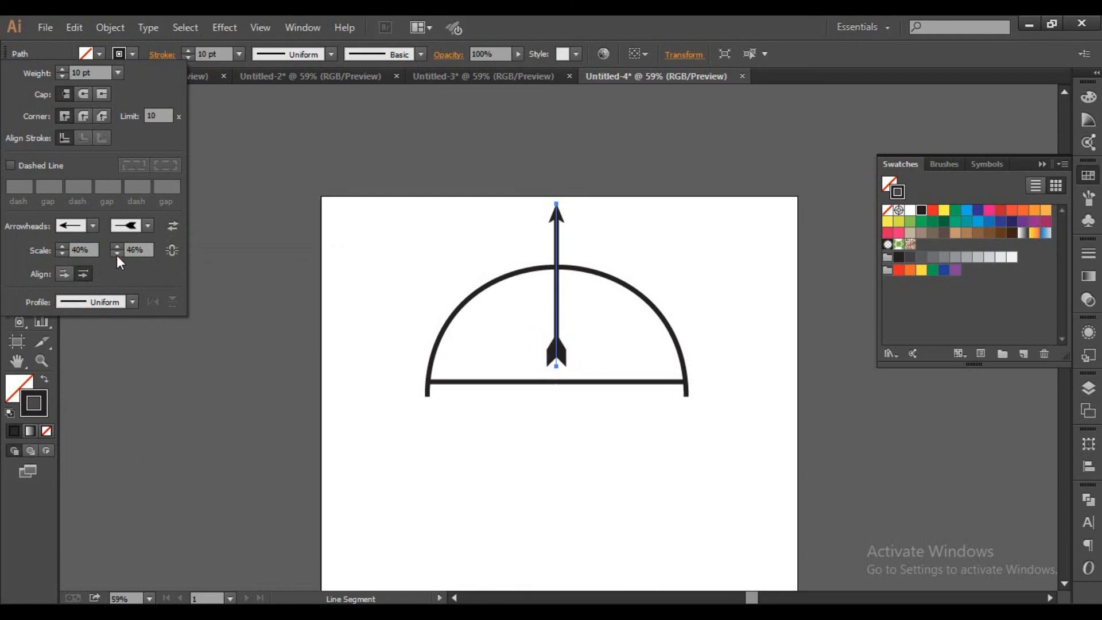
pyautogui.click(118, 253)
pyautogui.click(119, 253)
pyautogui.click(119, 252)
pyautogui.click(517, 19)
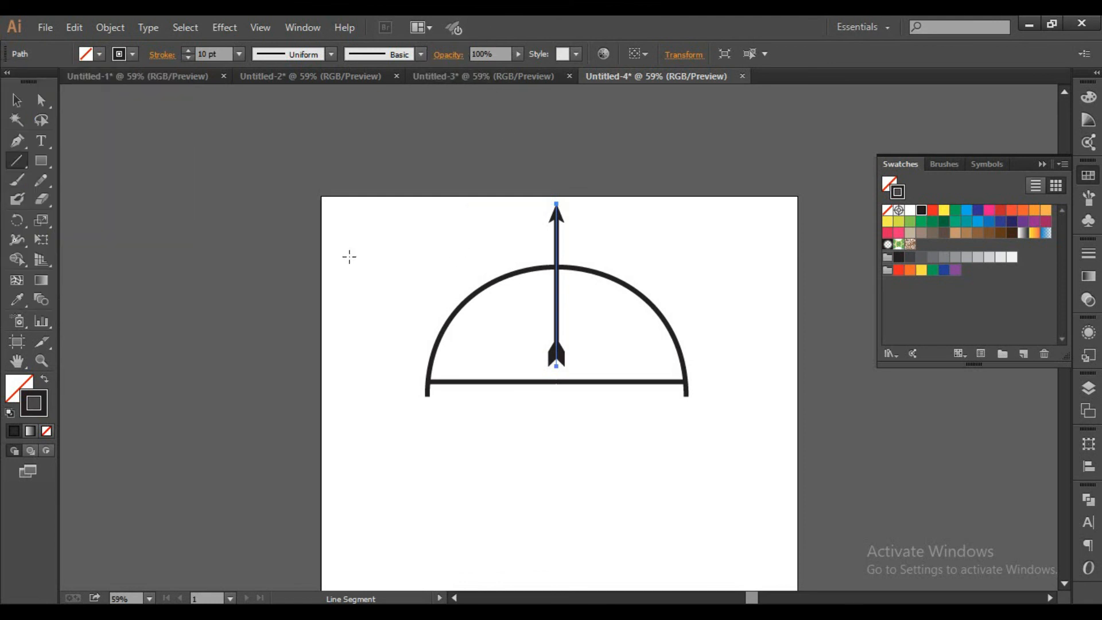
# Step: Shift the finished arrow slightly downward on the bow and leave everything deselected
pyautogui.click(16, 100)
pyautogui.click(369, 276)
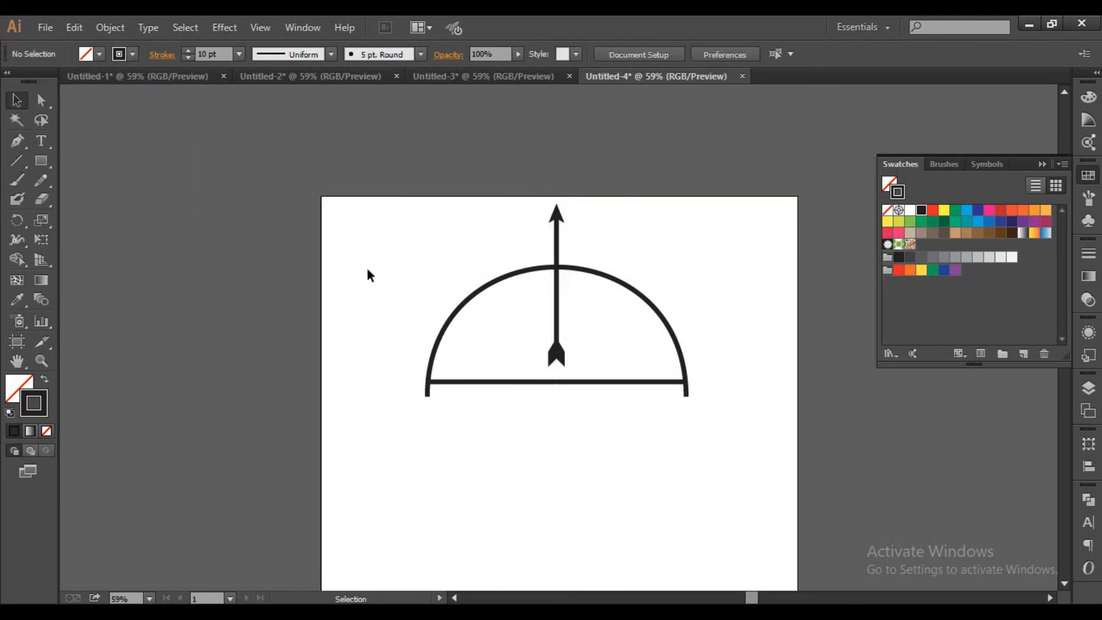
pyautogui.moveTo(558, 319); pyautogui.dragTo(556, 326)
pyautogui.click(576, 453)
pyautogui.moveTo(466, 224)
pyautogui.mouseDown()
pyautogui.moveTo(821, 453)
pyautogui.moveTo(709, 434)
pyautogui.mouseUp()
pyautogui.click(702, 437)
# Step: Create a new 1000 x 1000 px document for the spiral drawing
pyautogui.press('a')
pyautogui.hotkey('ctrl', 'n')
pyautogui.press('Return')
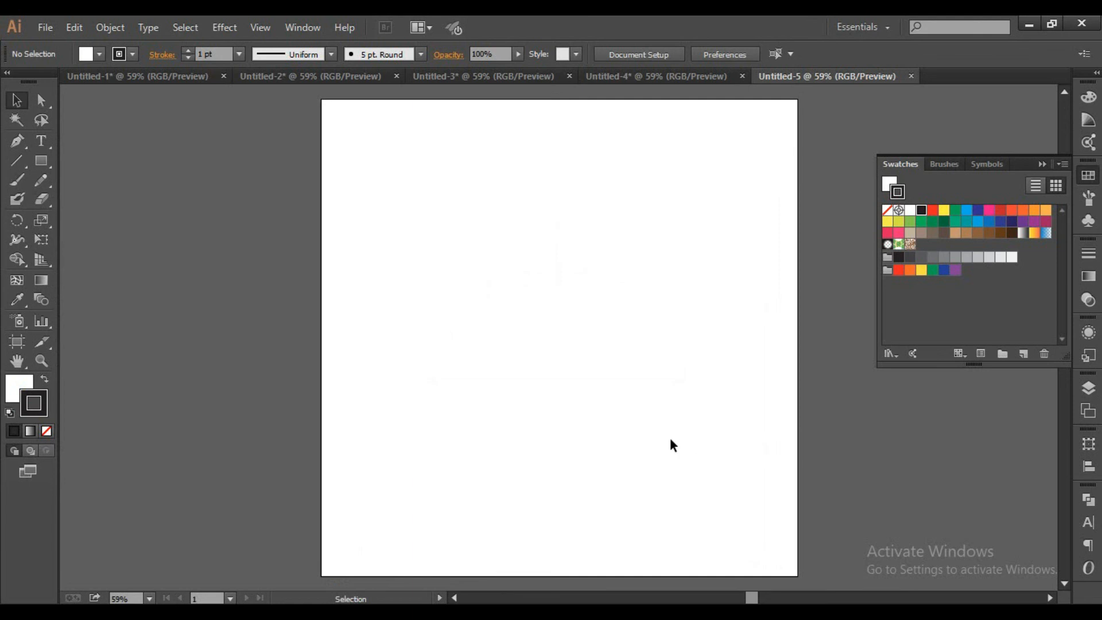
pyautogui.press('\\')
pyautogui.moveTo(560, 338); pyautogui.dragTo(338, 332)
# Step: Draw a horizontal line across most of the artboard, slightly above its middle, and set its stroke to 50 pt
pyautogui.click(16, 165)
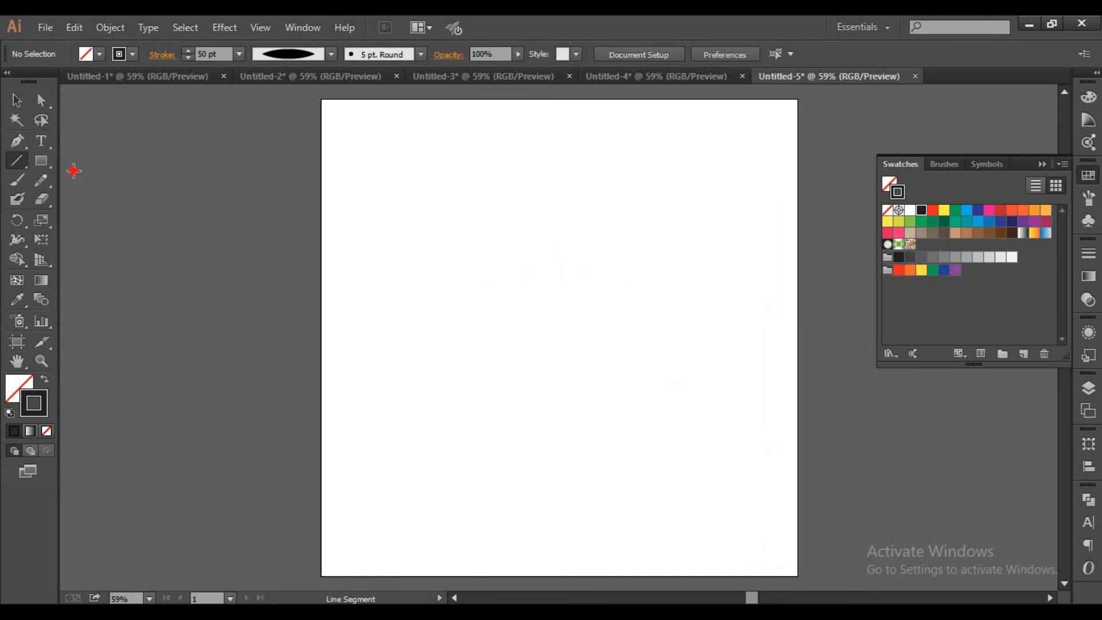
pyautogui.moveTo(380, 320); pyautogui.dragTo(713, 320)
pyautogui.click(215, 54)
pyautogui.write('50')
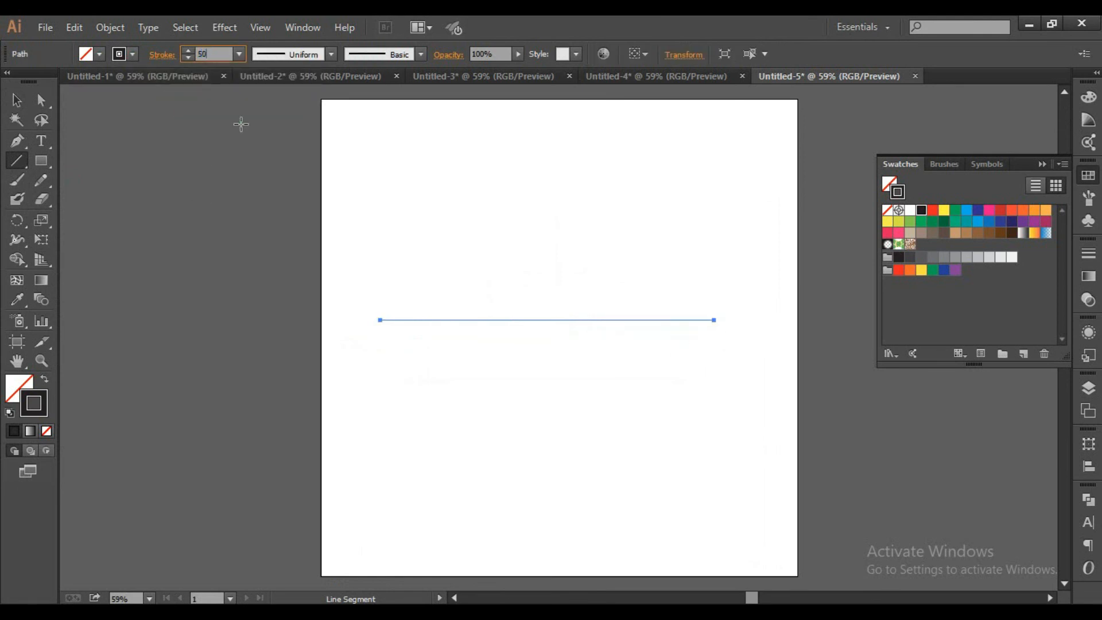
pyautogui.press('Return')
# Step: Apply a Twist distortion with an angle of 770° to the thick horizontal line to form a spiral
pyautogui.click(223, 27)
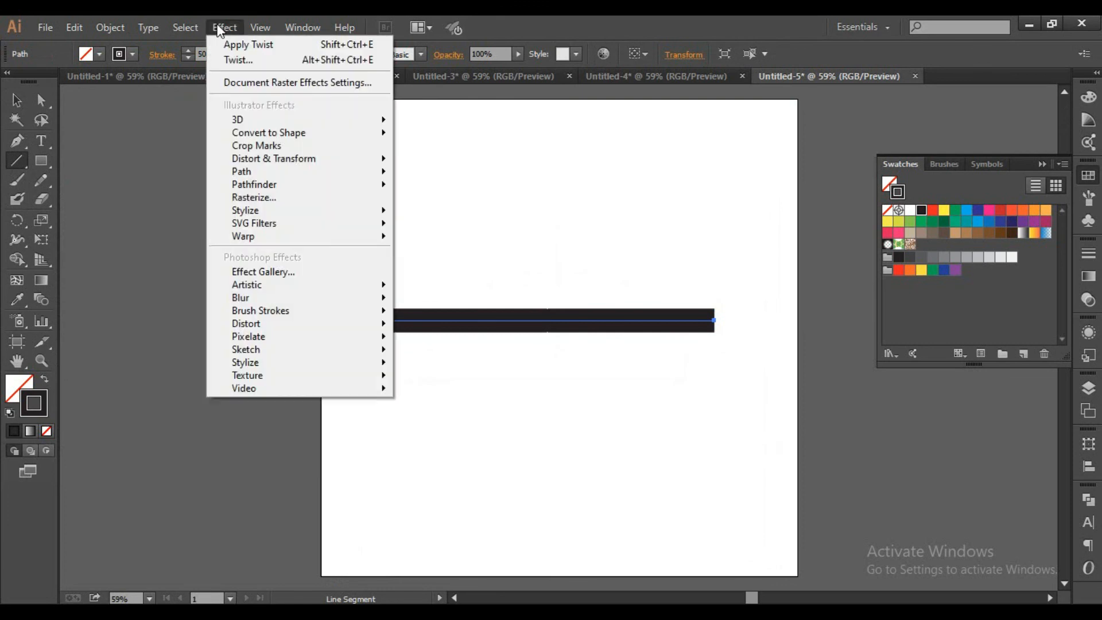
pyautogui.moveTo(273, 160)
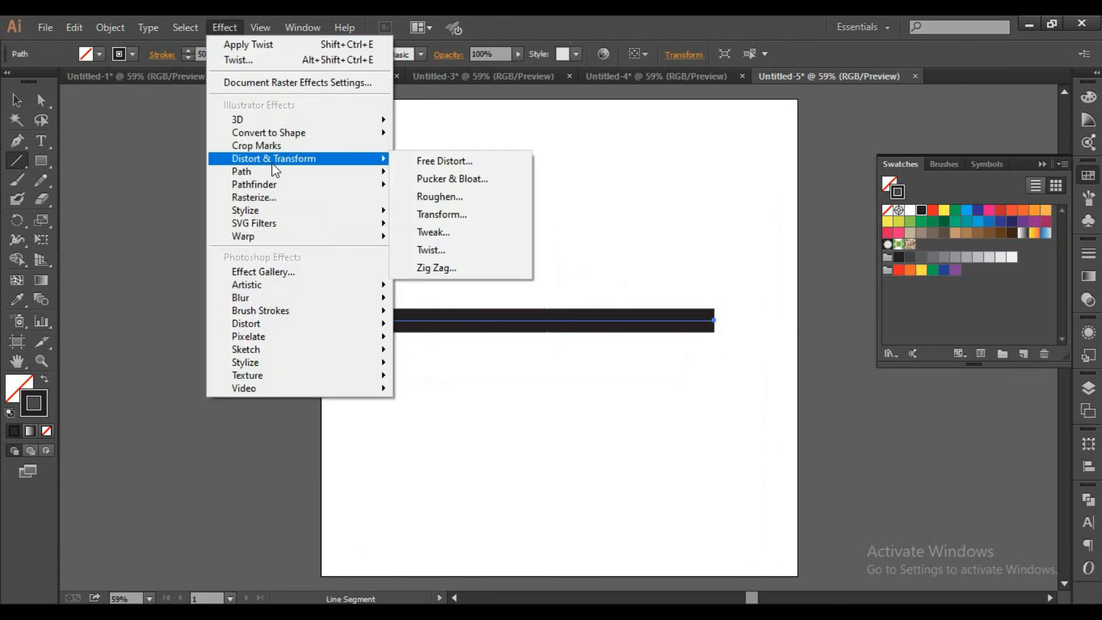
pyautogui.click(454, 249)
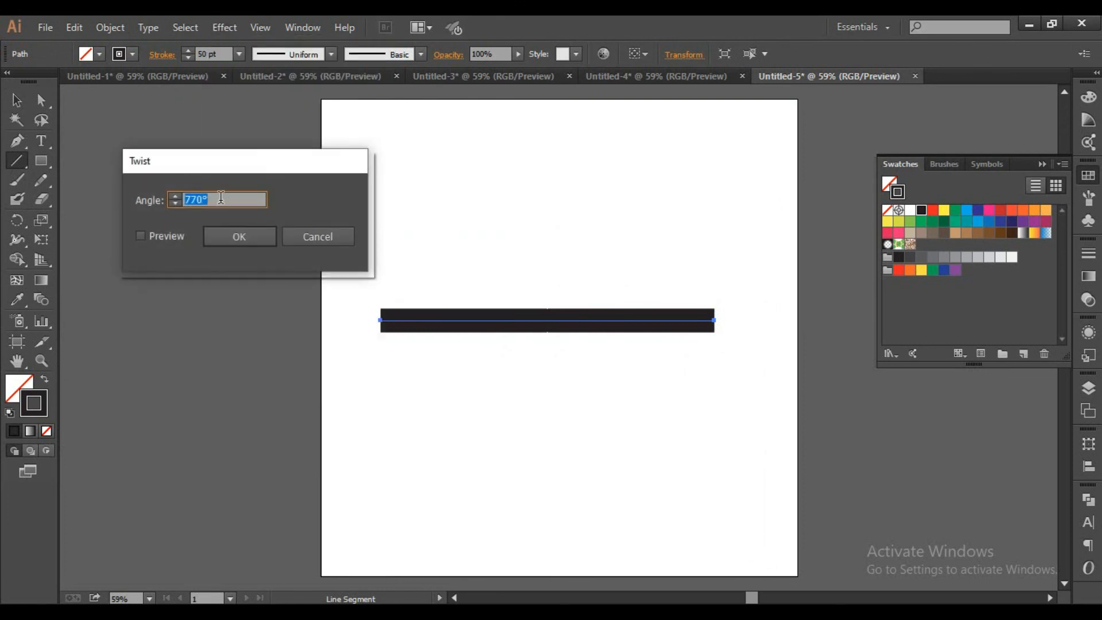
pyautogui.click(221, 197)
pyautogui.moveTo(220, 199); pyautogui.dragTo(23, 201)
pyautogui.write('770')
pyautogui.click(142, 237)
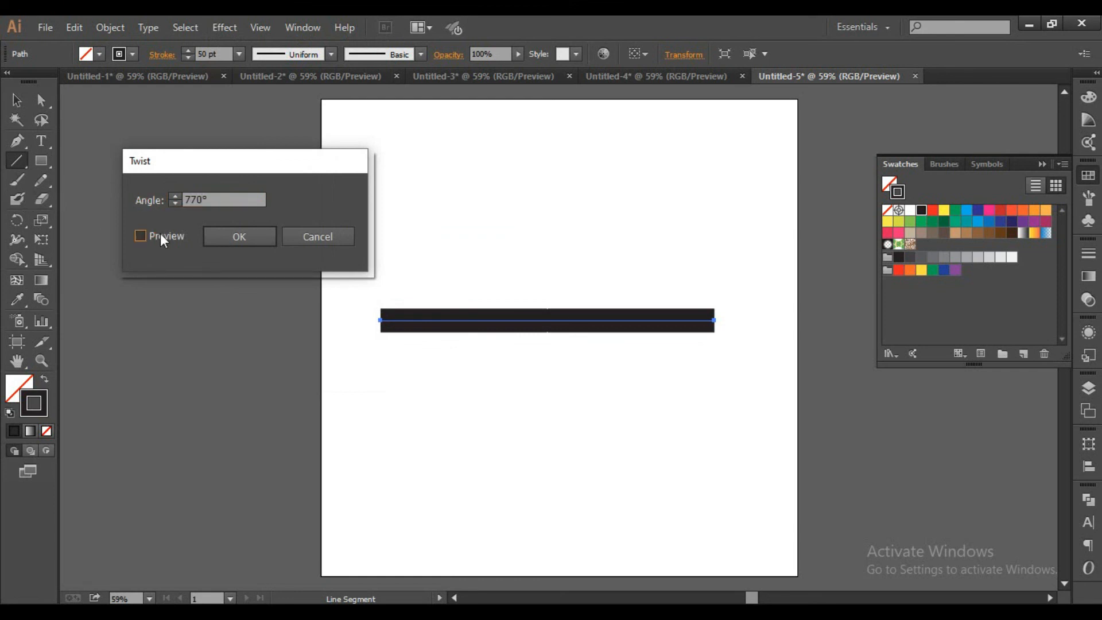
pyautogui.click(253, 241)
# Step: Try the lens-shaped, double-bulge, half-arc, flat with pointed ends and one-sided taper width profiles on the spiral
pyautogui.click(292, 55)
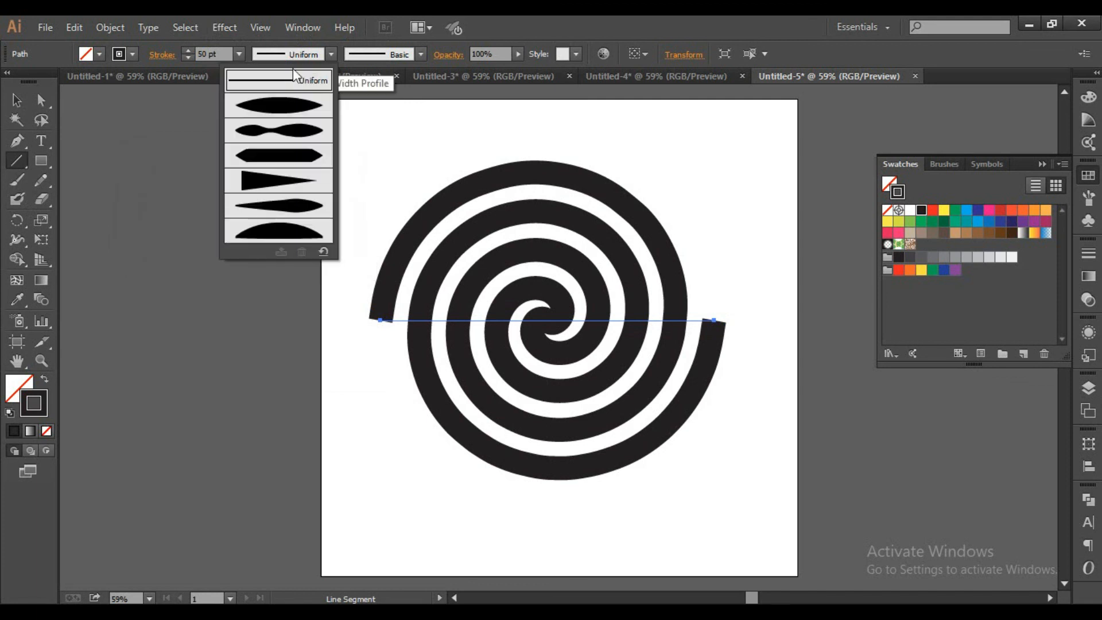
pyautogui.click(298, 110)
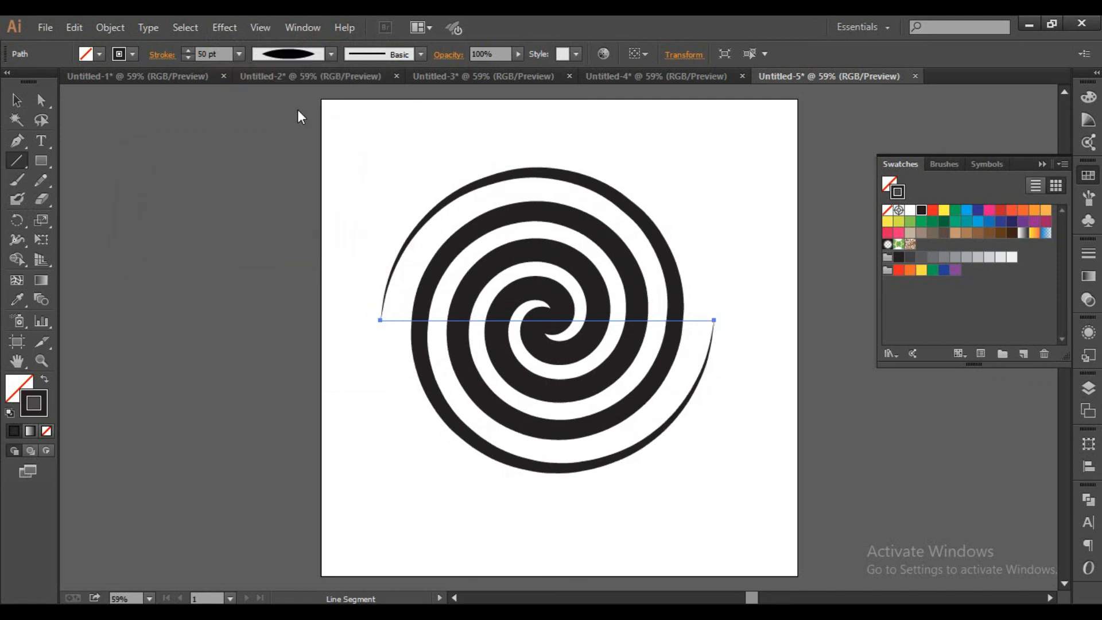
pyautogui.click(302, 58)
pyautogui.click(280, 138)
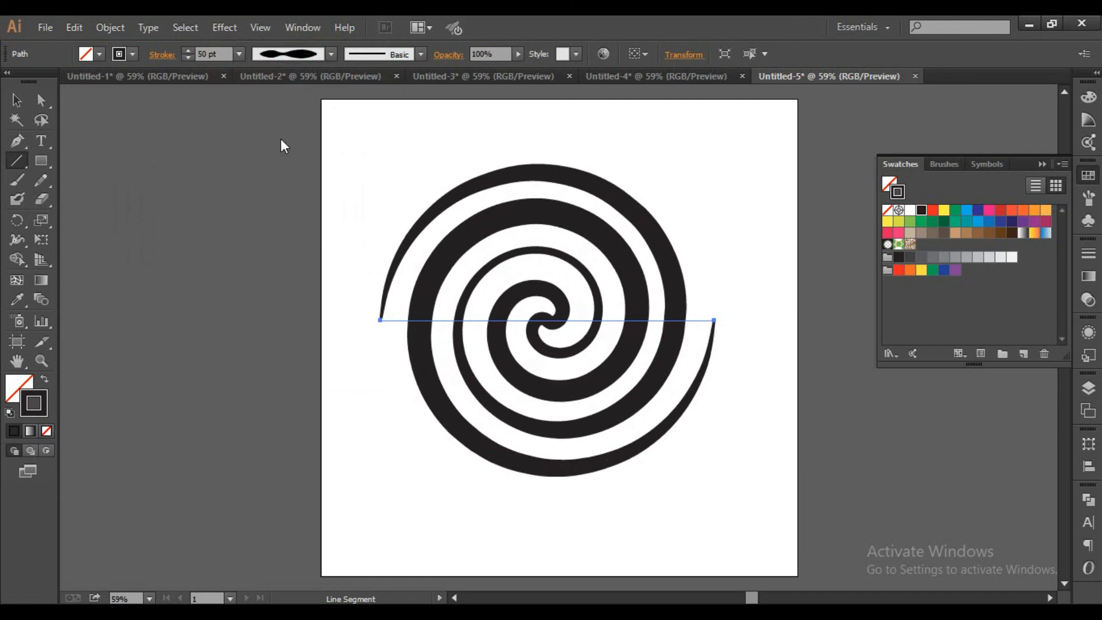
pyautogui.click(278, 58)
pyautogui.click(280, 234)
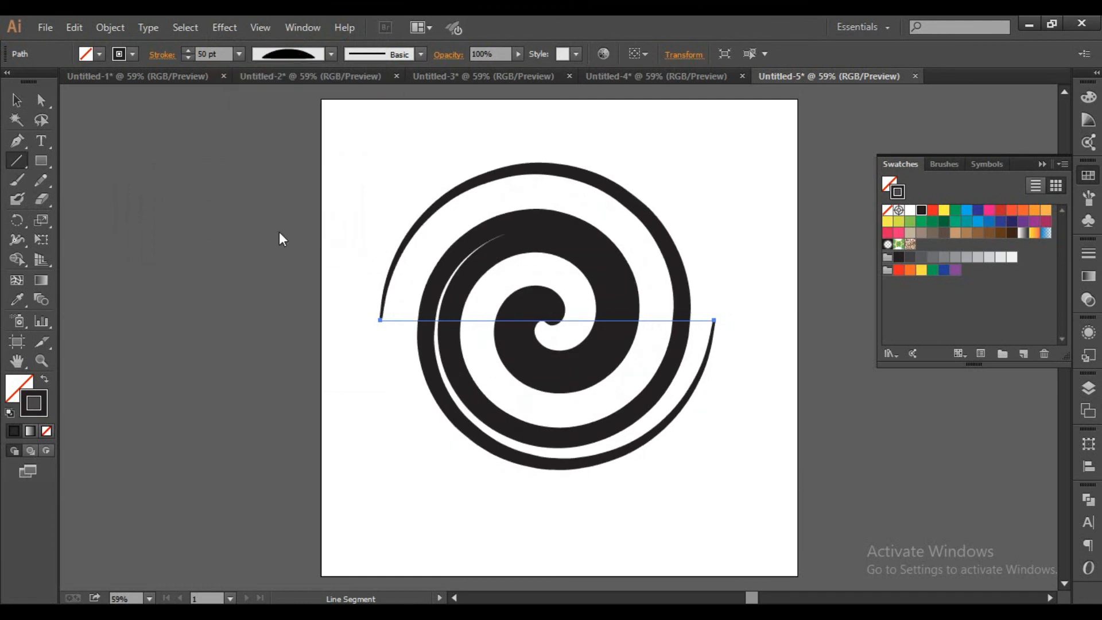
pyautogui.click(287, 54)
pyautogui.click(289, 165)
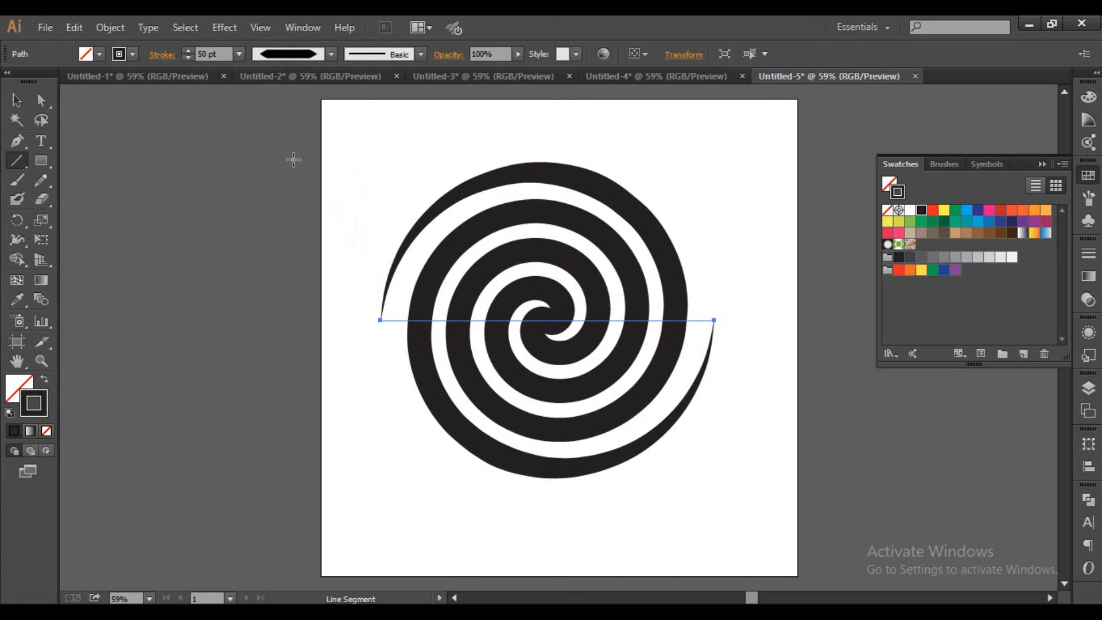
pyautogui.click(287, 54)
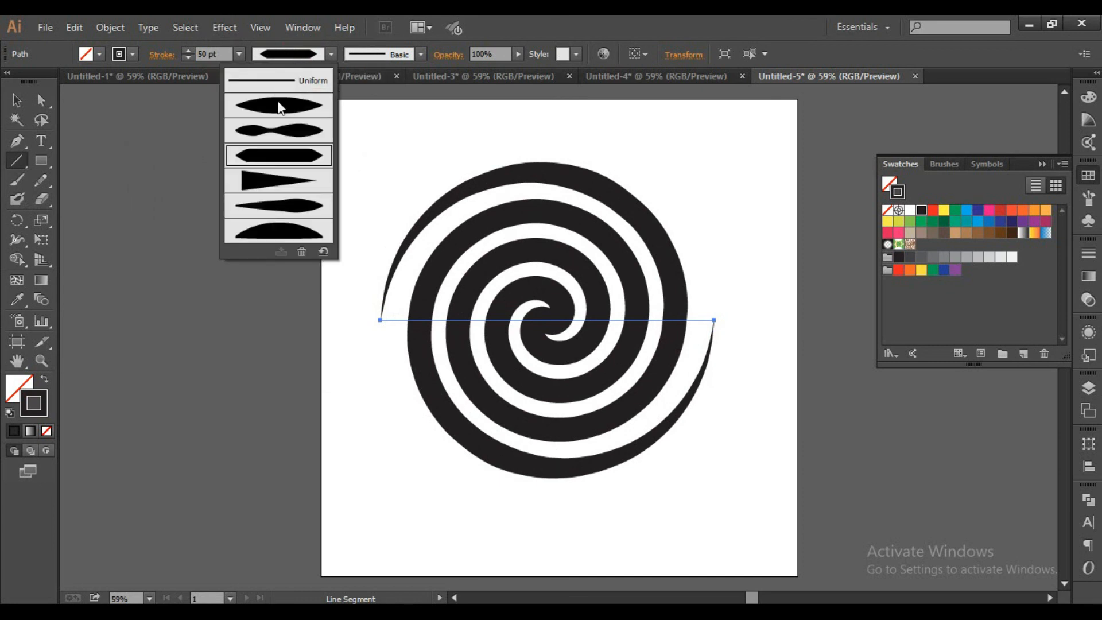
pyautogui.click(280, 181)
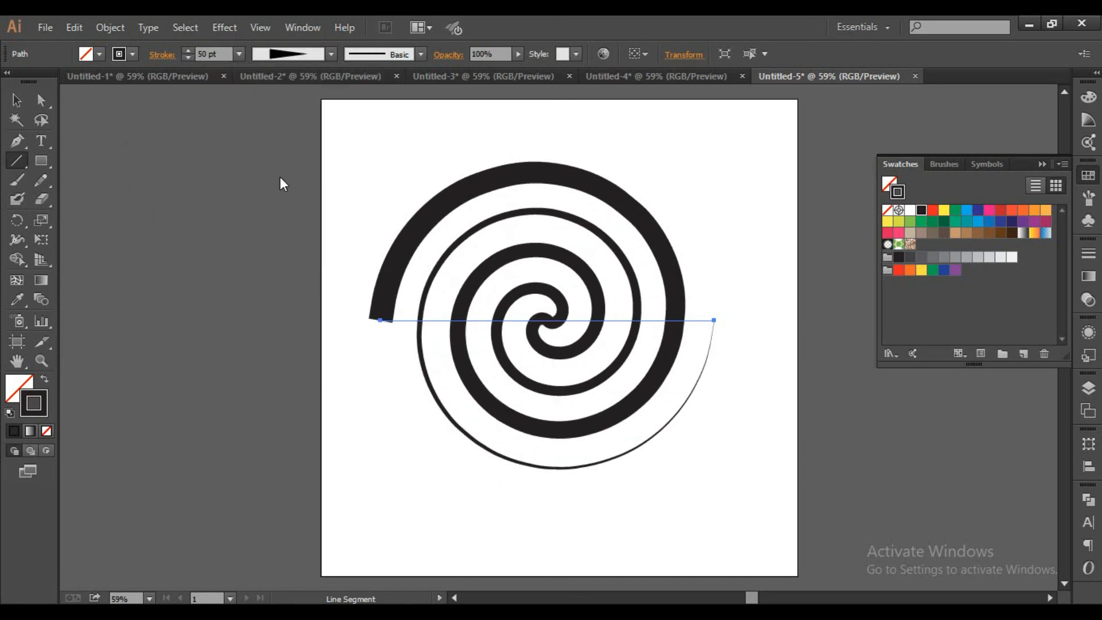
# Step: Apply the lens-shaped width profile with tapered ends to the spiral and move it slightly toward the artboard's upper-left corner
pyautogui.click(273, 53)
pyautogui.click(287, 109)
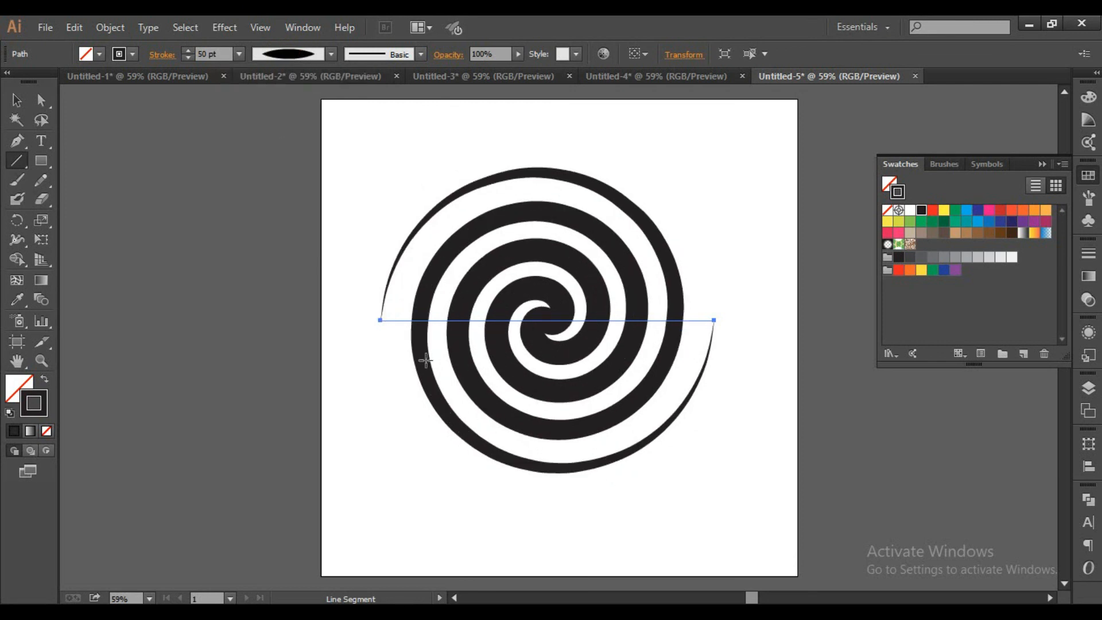
pyautogui.click(16, 100)
pyautogui.click(559, 479)
pyautogui.moveTo(540, 326); pyautogui.dragTo(530, 302)
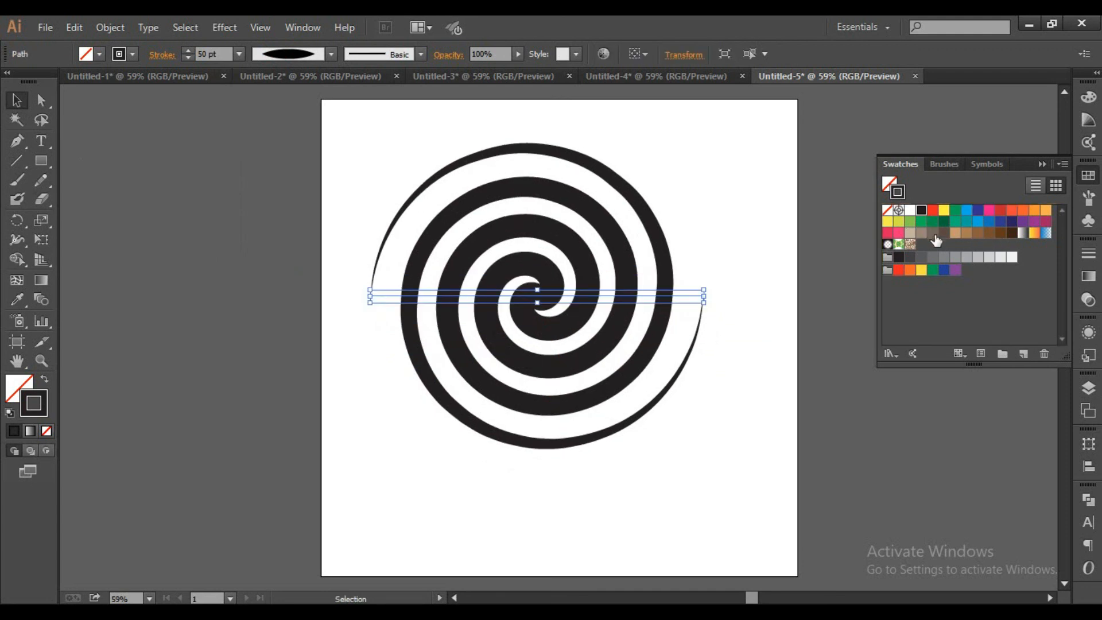
# Step: Try tan, brown and dark brown as the spiral's stroke colour
pyautogui.click(955, 233)
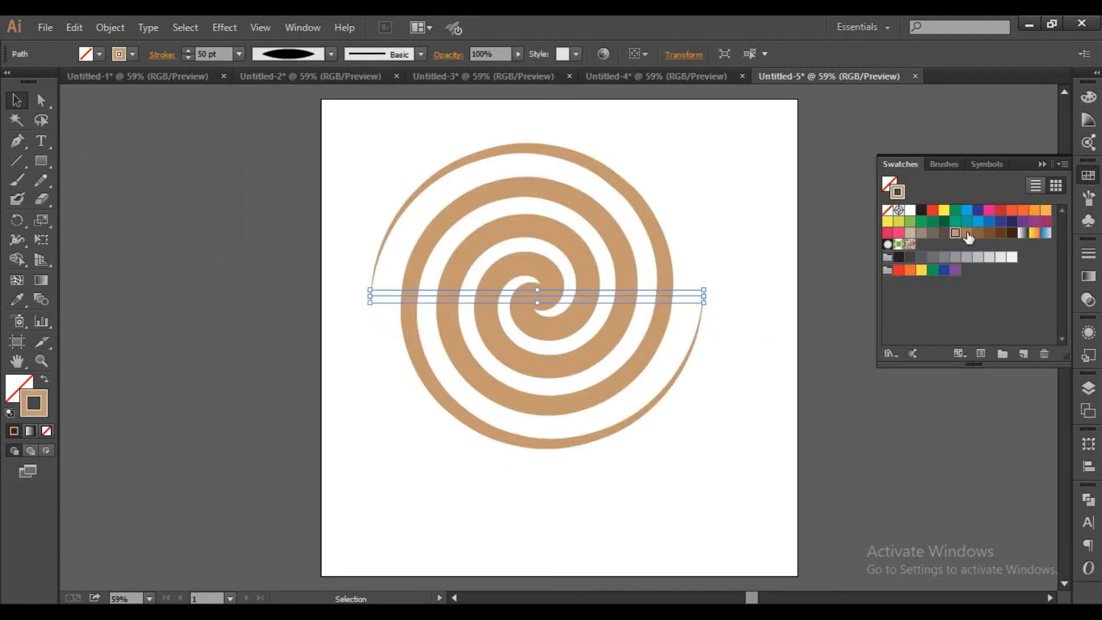
pyautogui.click(989, 232)
pyautogui.click(1001, 233)
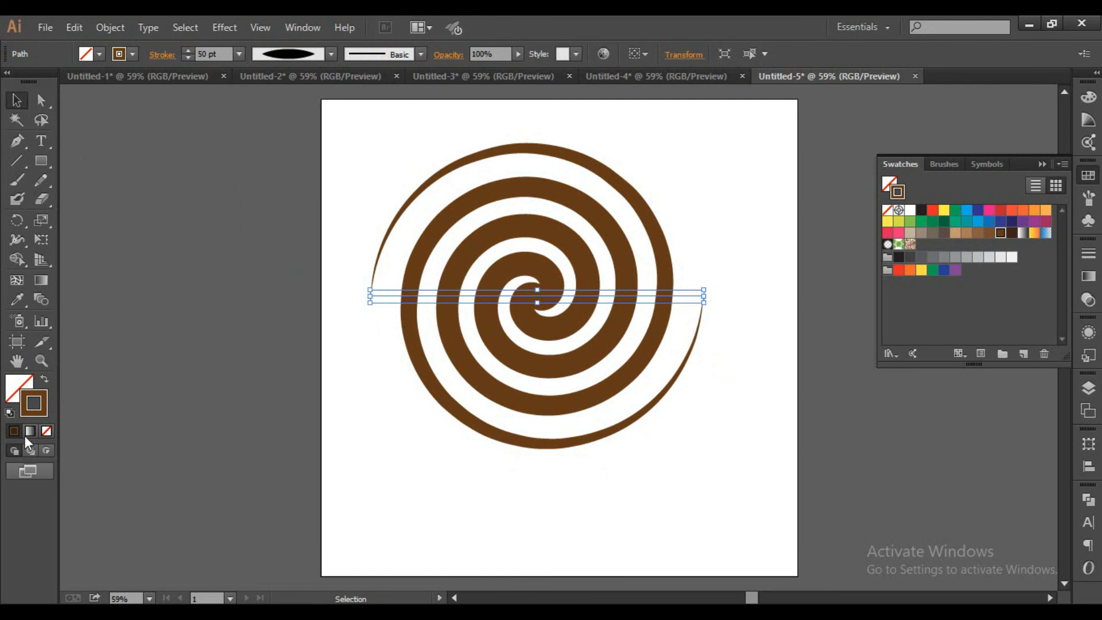
# Step: Compare blue, navy and pink stroke colours on the spiral, settle on bright blue, and deselect it
pyautogui.click(966, 210)
pyautogui.click(977, 211)
pyautogui.click(988, 210)
pyautogui.click(967, 210)
pyautogui.click(746, 495)
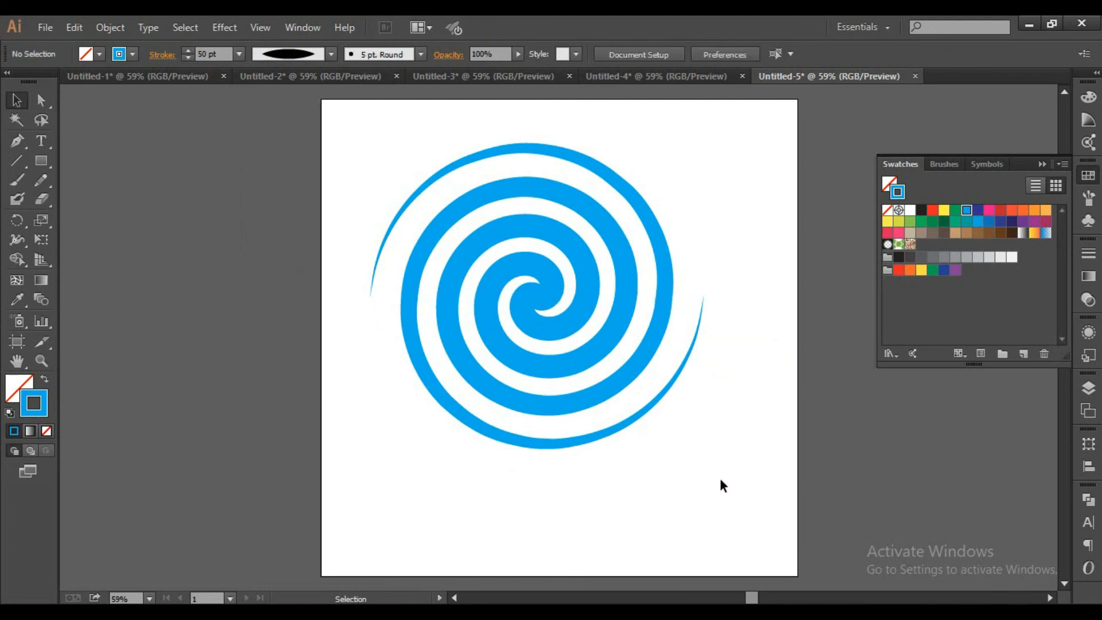
pyautogui.press('a')
pyautogui.hotkey('ctrl', 'n')
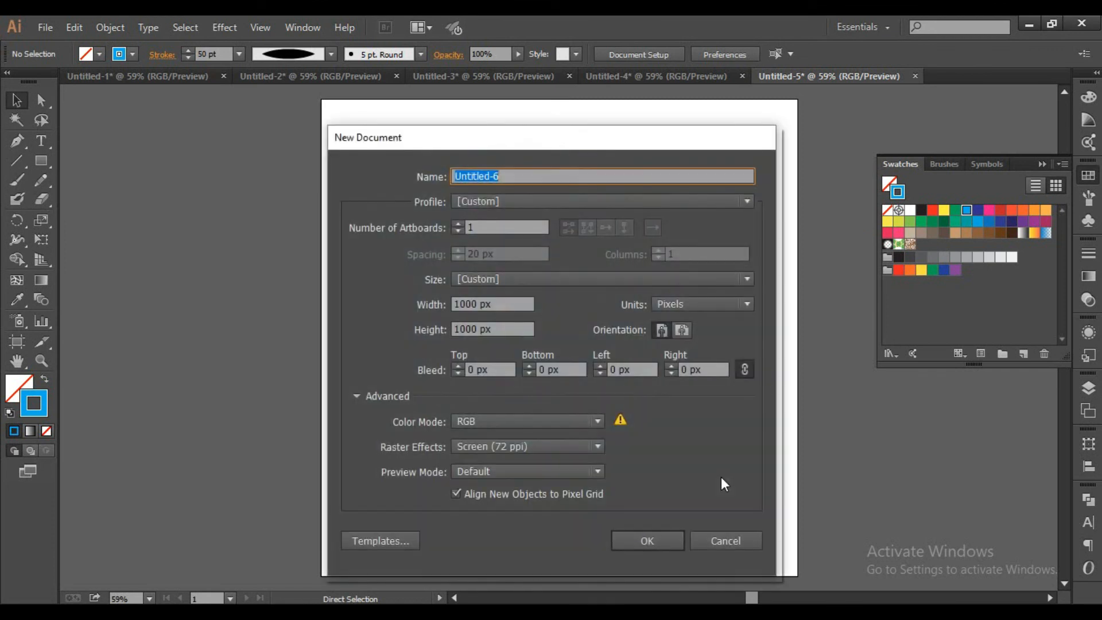
pyautogui.click(726, 540)
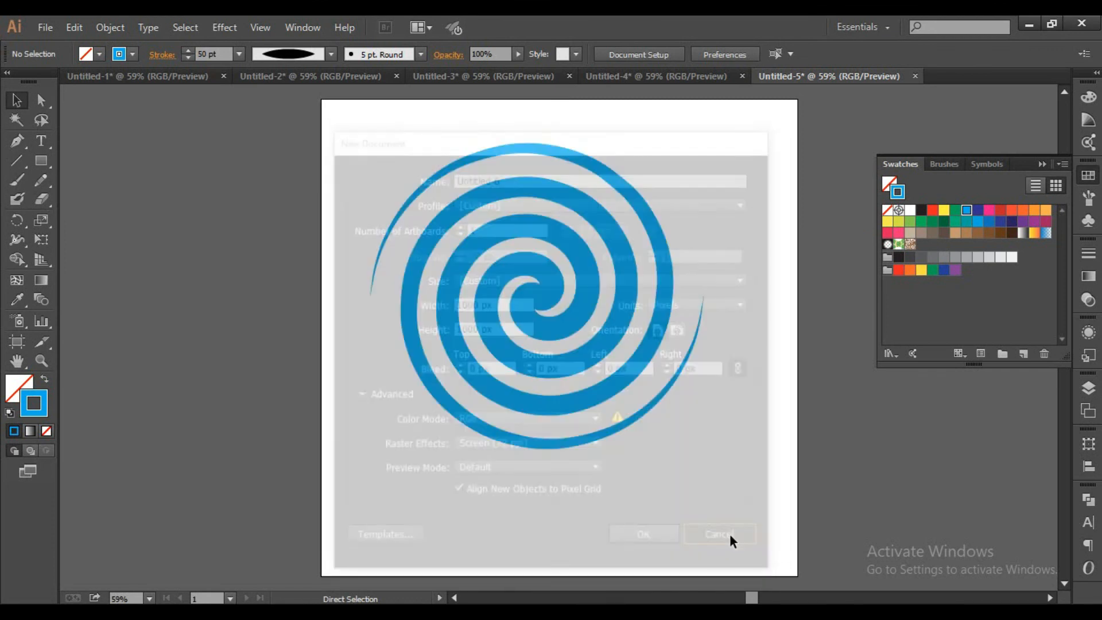